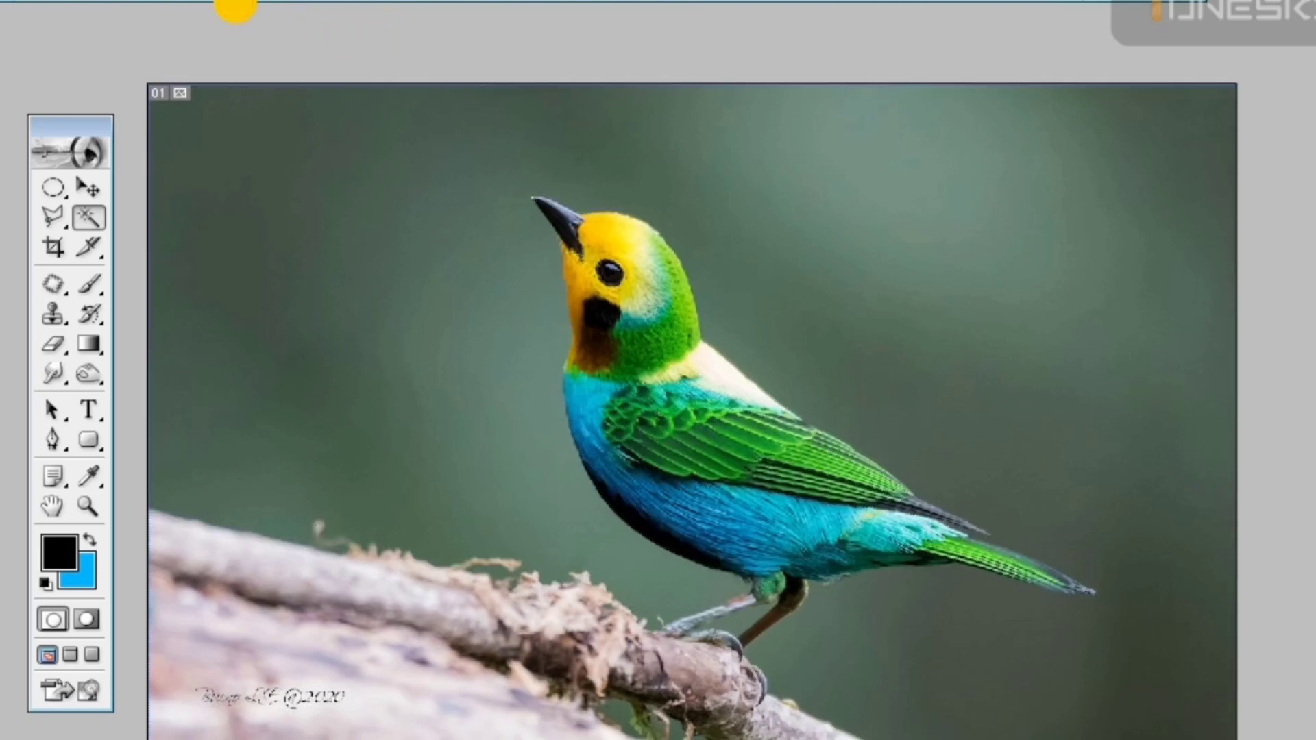
# Select the green background around the bird and branch with the Magic Wand, and make black the background color for the Eraser
pyautogui.keyDown('shift'); pyautogui.click(471, 369); pyautogui.keyUp('shift')
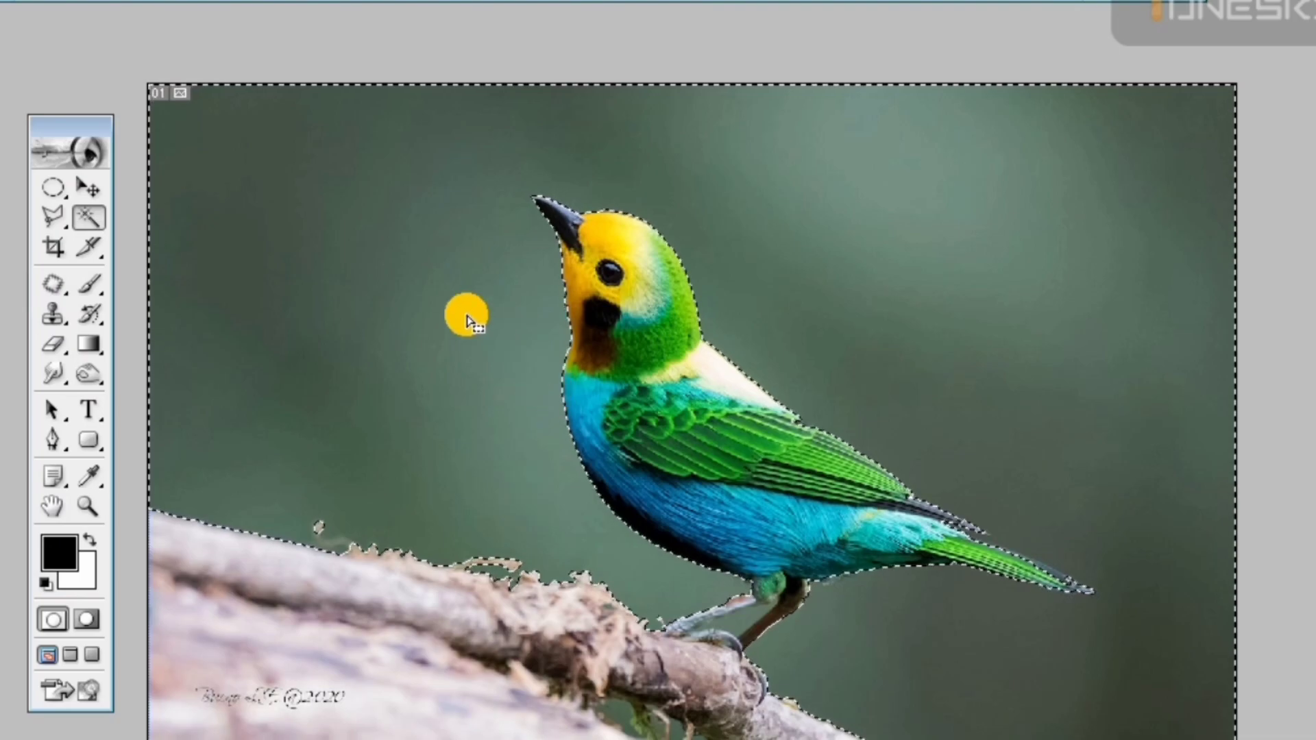
pyautogui.press('e')
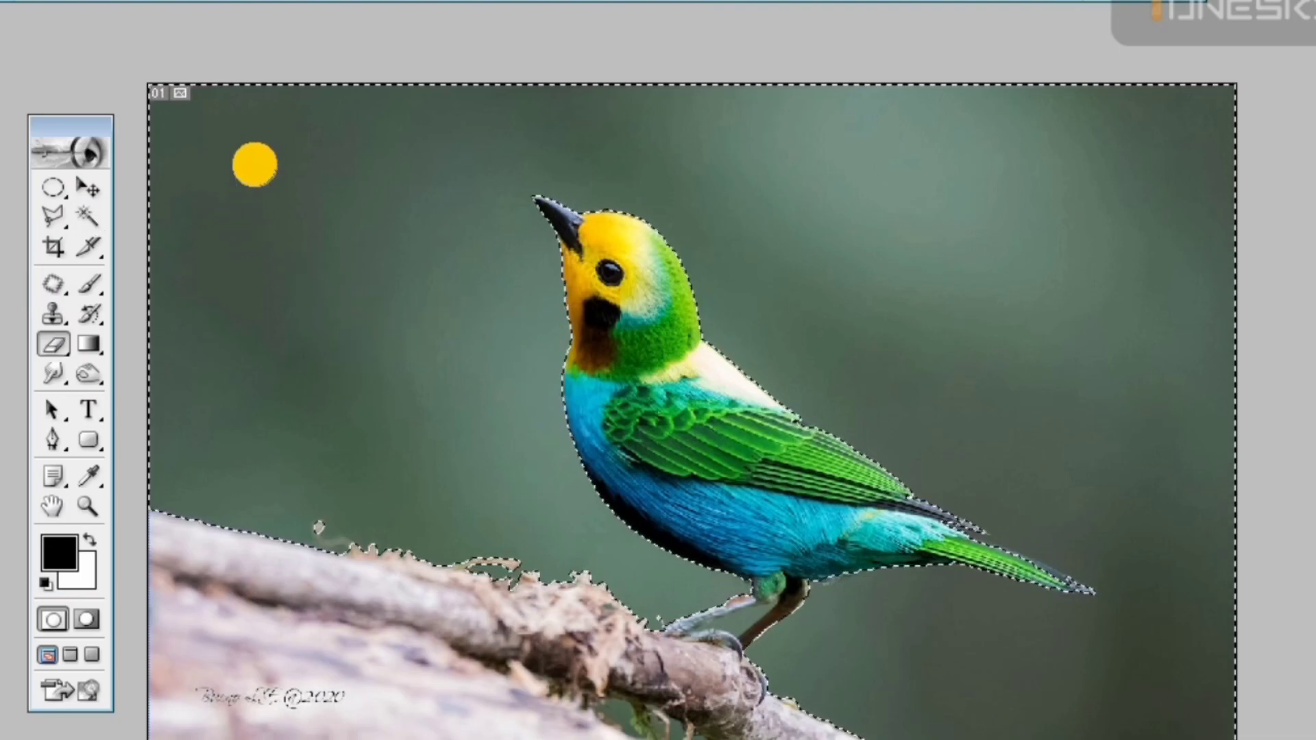
pyautogui.moveTo(246, 146)
pyautogui.mouseDown()
pyautogui.moveTo(623, 185)
pyautogui.moveTo(726, 164)
pyautogui.mouseUp()
pyautogui.hotkey('ctrl', 'z')
pyautogui.click(89, 539)
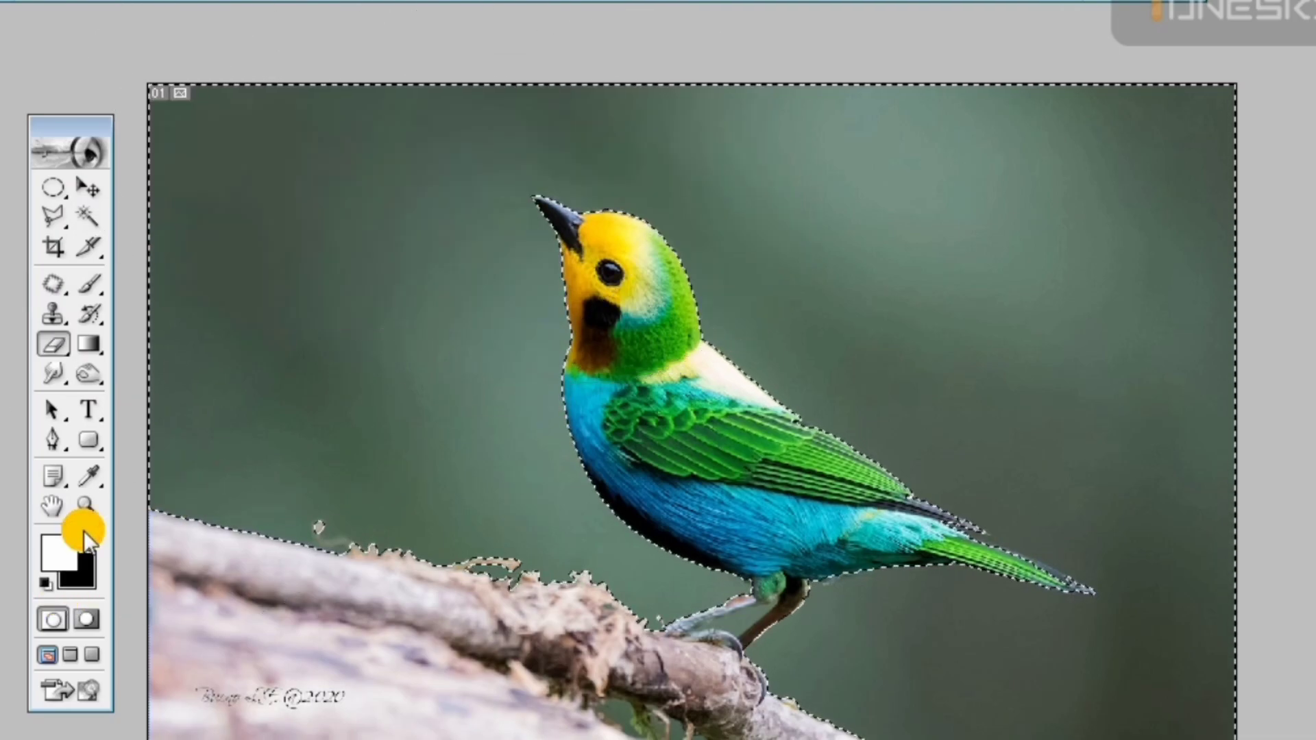
# Erase most of the selected background around the bird to black, switching to another brush tip for the area above the branch
pyautogui.moveTo(177, 120)
pyautogui.mouseDown()
pyautogui.moveTo(591, 145)
pyautogui.moveTo(1006, 218)
pyautogui.moveTo(1134, 483)
pyautogui.moveTo(1016, 570)
pyautogui.moveTo(959, 453)
pyautogui.moveTo(956, 369)
pyautogui.moveTo(864, 332)
pyautogui.moveTo(528, 288)
pyautogui.moveTo(229, 291)
pyautogui.mouseUp()
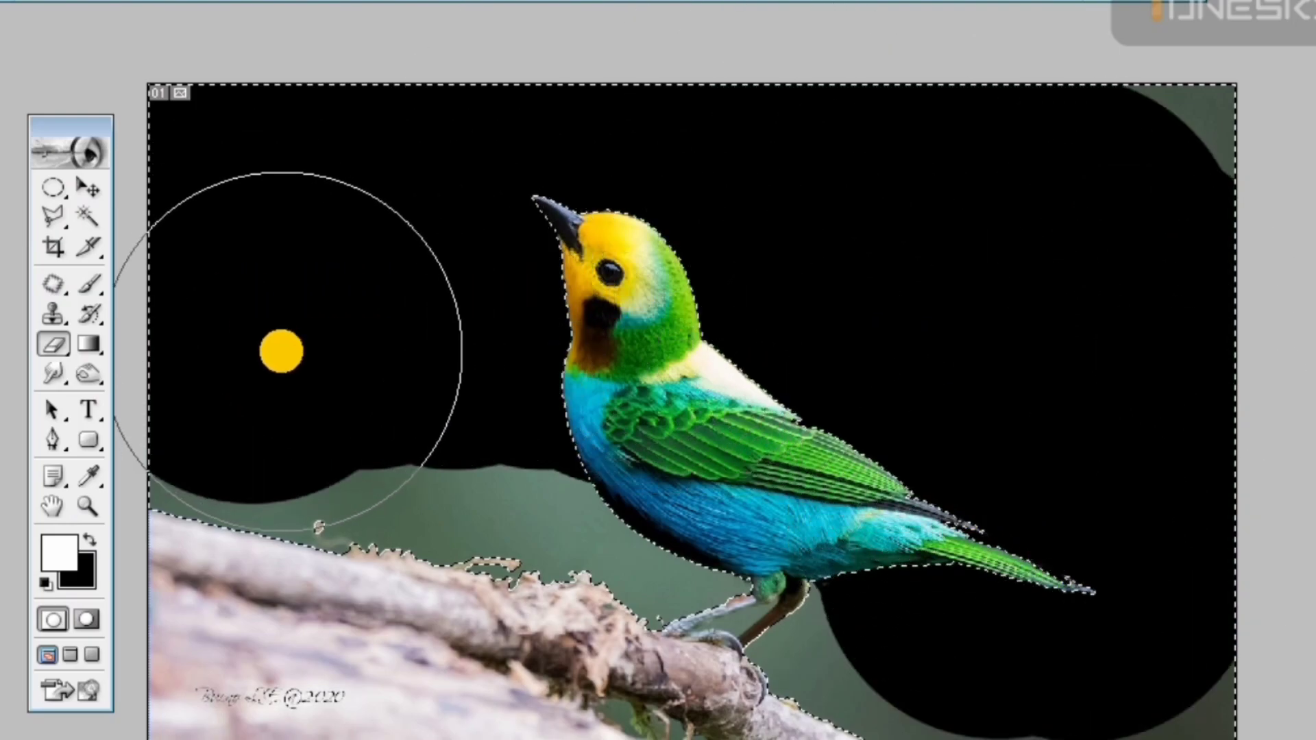
pyautogui.moveTo(333, 413)
pyautogui.mouseDown()
pyautogui.moveTo(337, 438)
pyautogui.moveTo(229, 455)
pyautogui.moveTo(404, 251)
pyautogui.mouseUp()
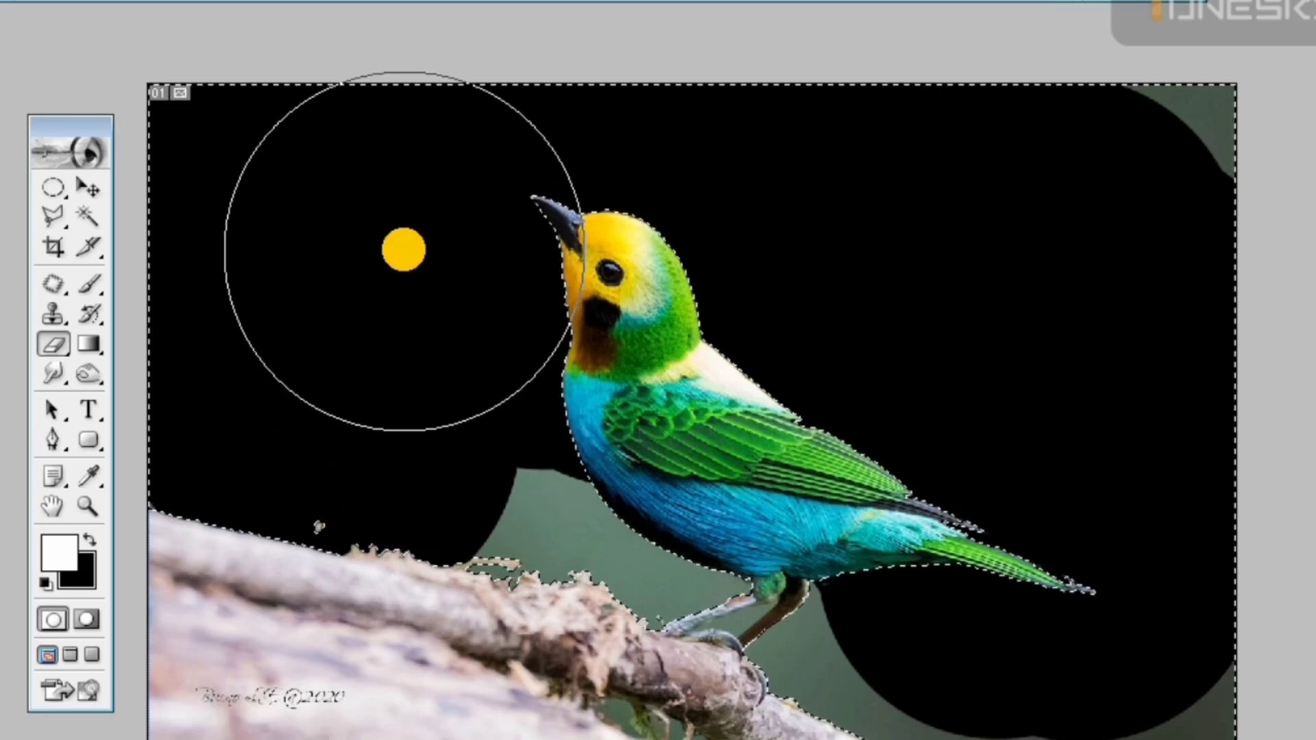
pyautogui.rightClick(404, 244)
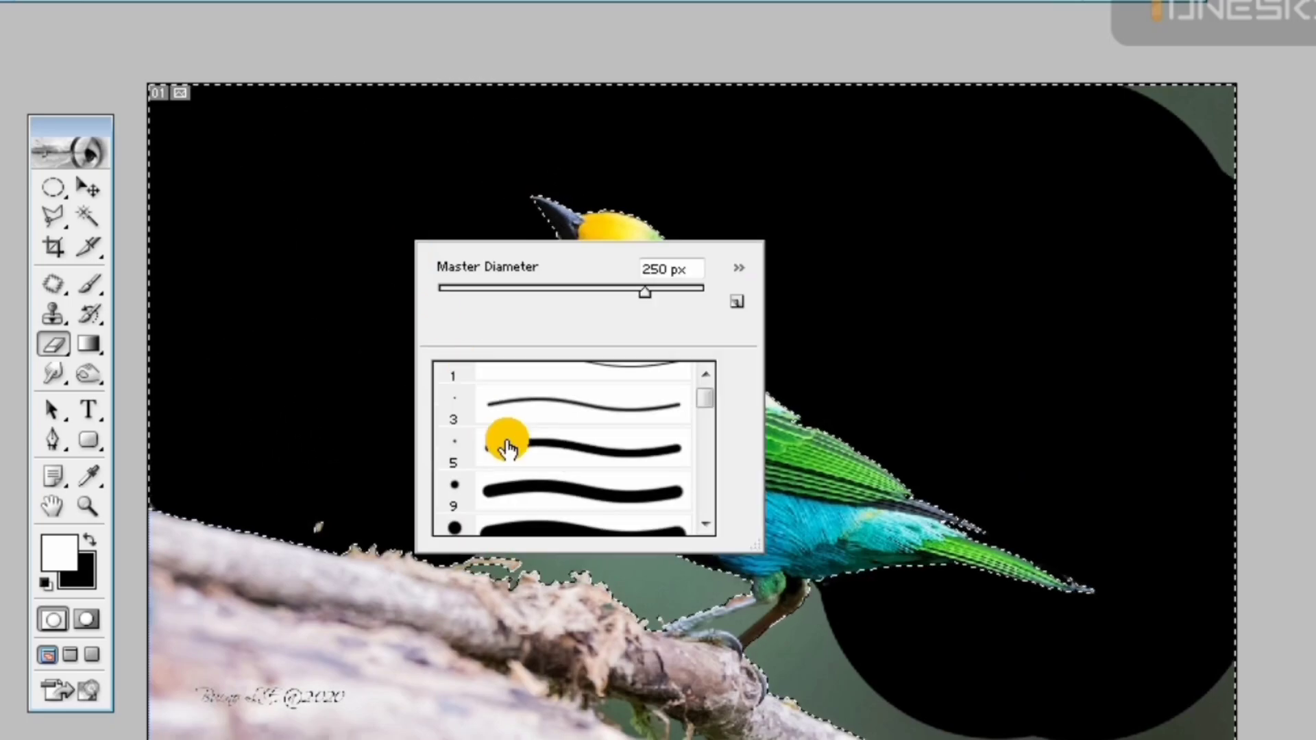
pyautogui.click(375, 330)
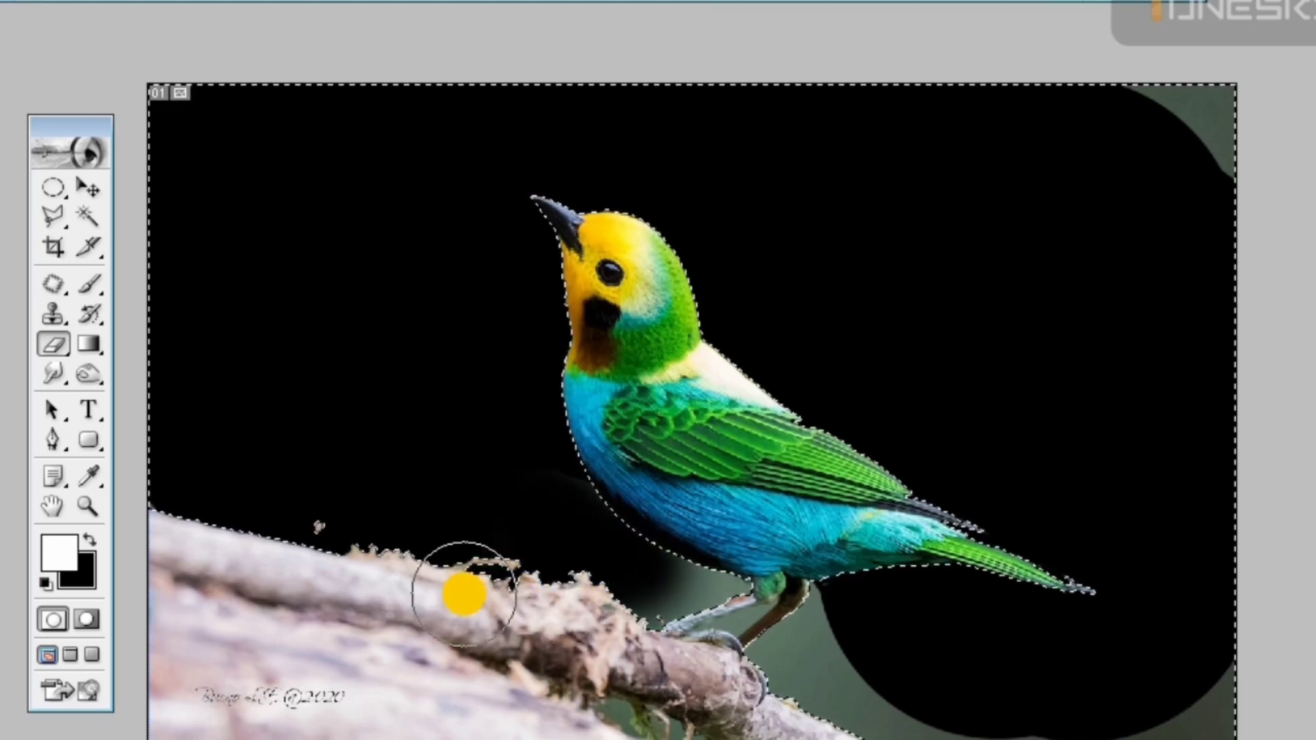
pyautogui.moveTo(933, 717)
pyautogui.mouseDown()
pyautogui.moveTo(851, 686)
pyautogui.moveTo(841, 664)
pyautogui.moveTo(839, 700)
pyautogui.moveTo(1190, 721)
pyautogui.moveTo(1249, 629)
pyautogui.mouseUp()
# Undo the background erasing to restore the original green backdrop around the bird
pyautogui.hotkey('ctrl', 'd')
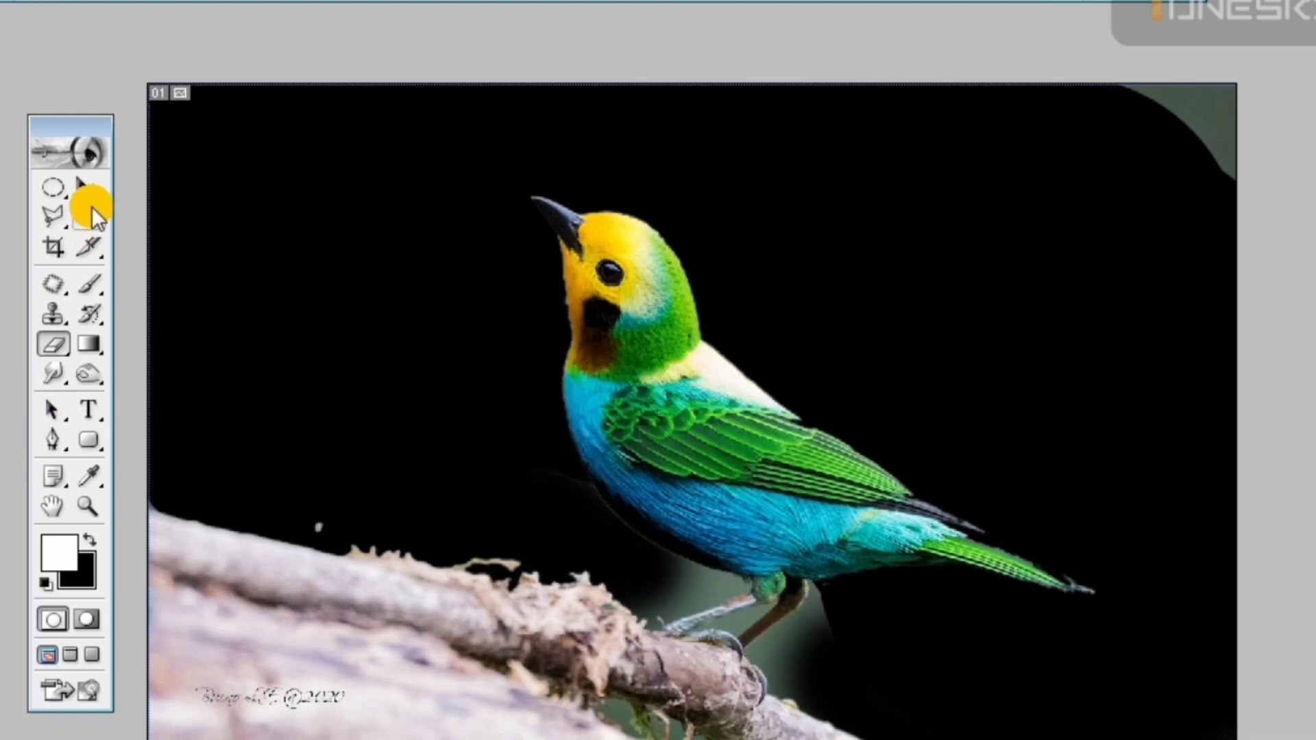
pyautogui.hotkey('ctrl', 'shift', 'd')
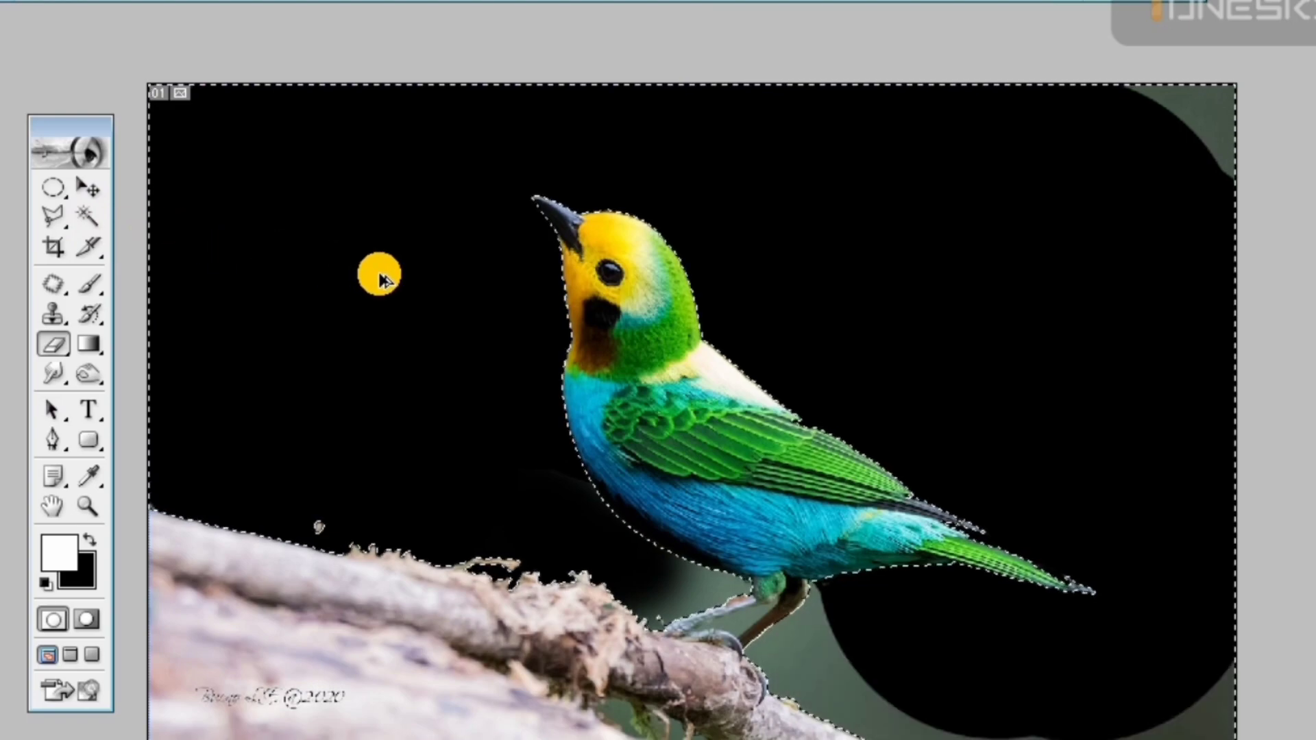
pyautogui.hotkey('ctrl', 'alt', 'z')
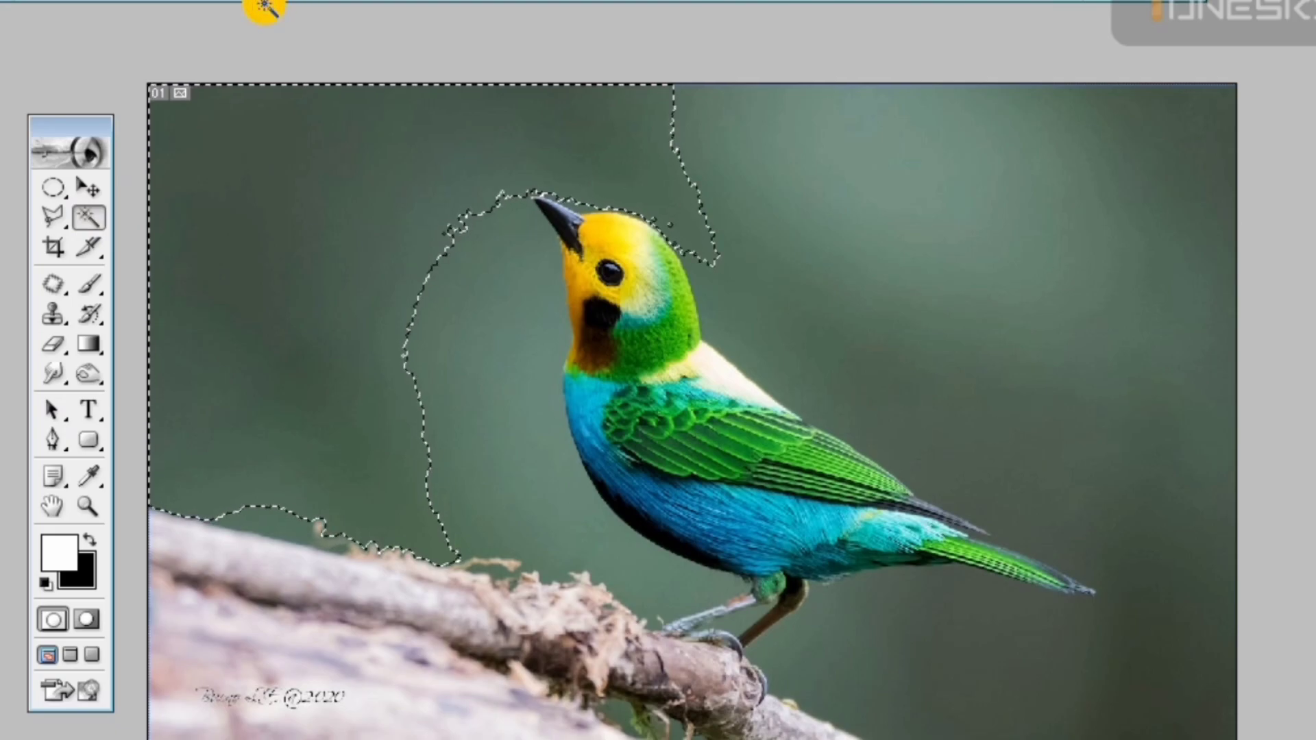
# Select the entire green background around the bird and branch by adding up its light and dark areas with the Magic Wand
pyautogui.click(455, 278)
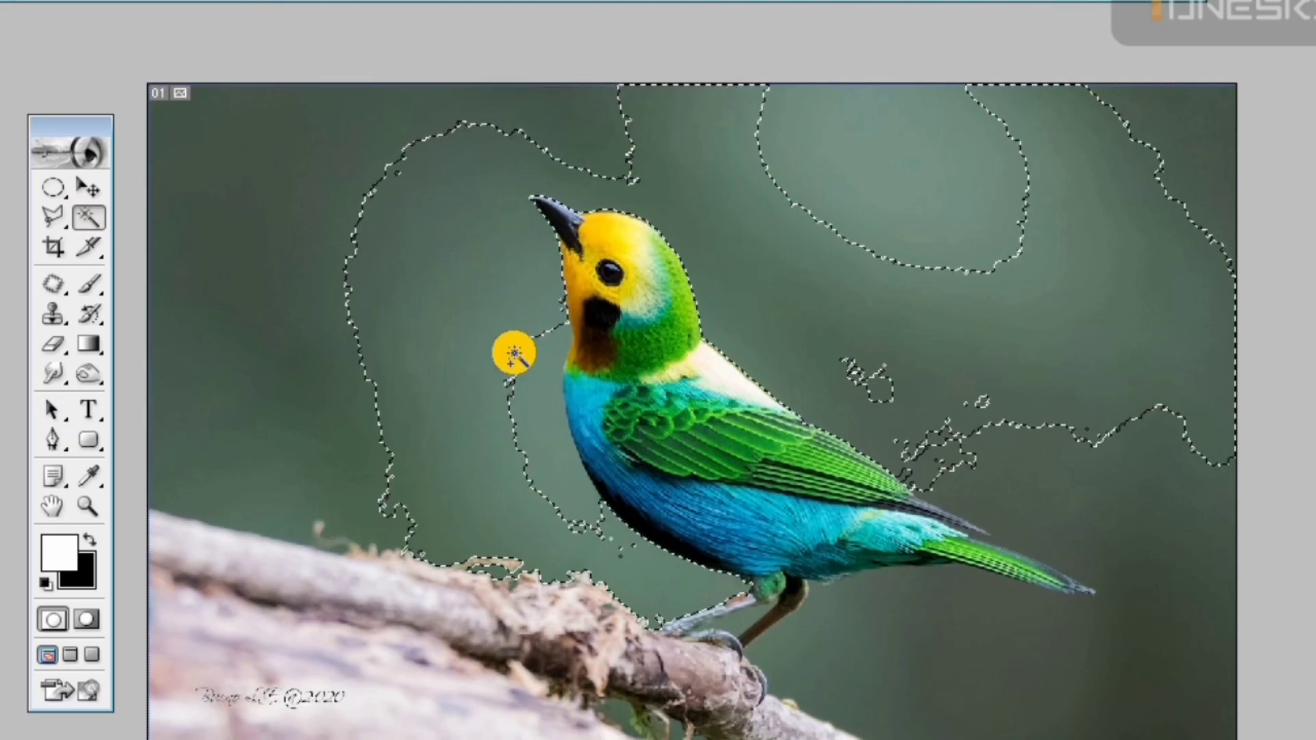
pyautogui.keyDown('shift'); pyautogui.click(341, 297); pyautogui.keyUp('shift')
pyautogui.keyDown('shift'); pyautogui.click(857, 144); pyautogui.keyUp('shift')
pyautogui.keyDown('shift'); pyautogui.click(1078, 642); pyautogui.keyUp('shift')
pyautogui.keyDown('shift'); pyautogui.click(1024, 706); pyautogui.keyUp('shift')
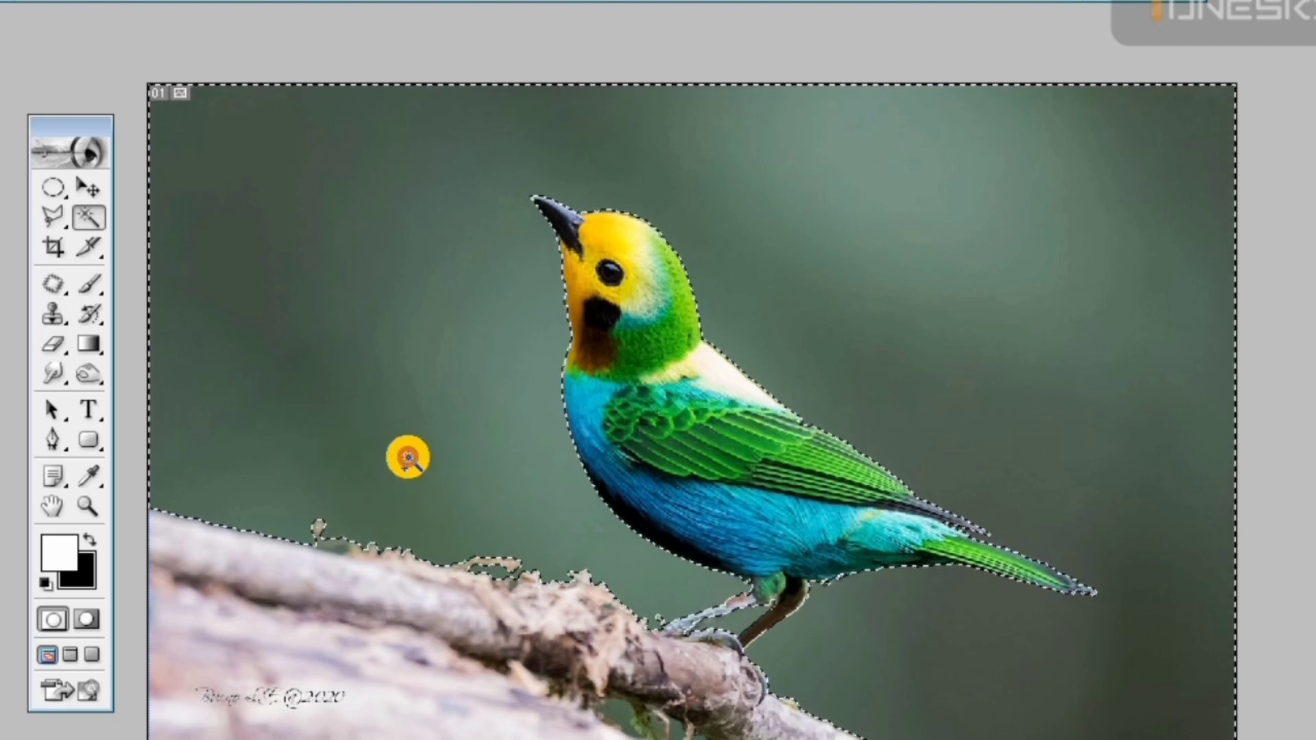
# Erase the upper and side areas of the selected background to black with an enlarged soft eraser, and remove the selection
pyautogui.press('e')
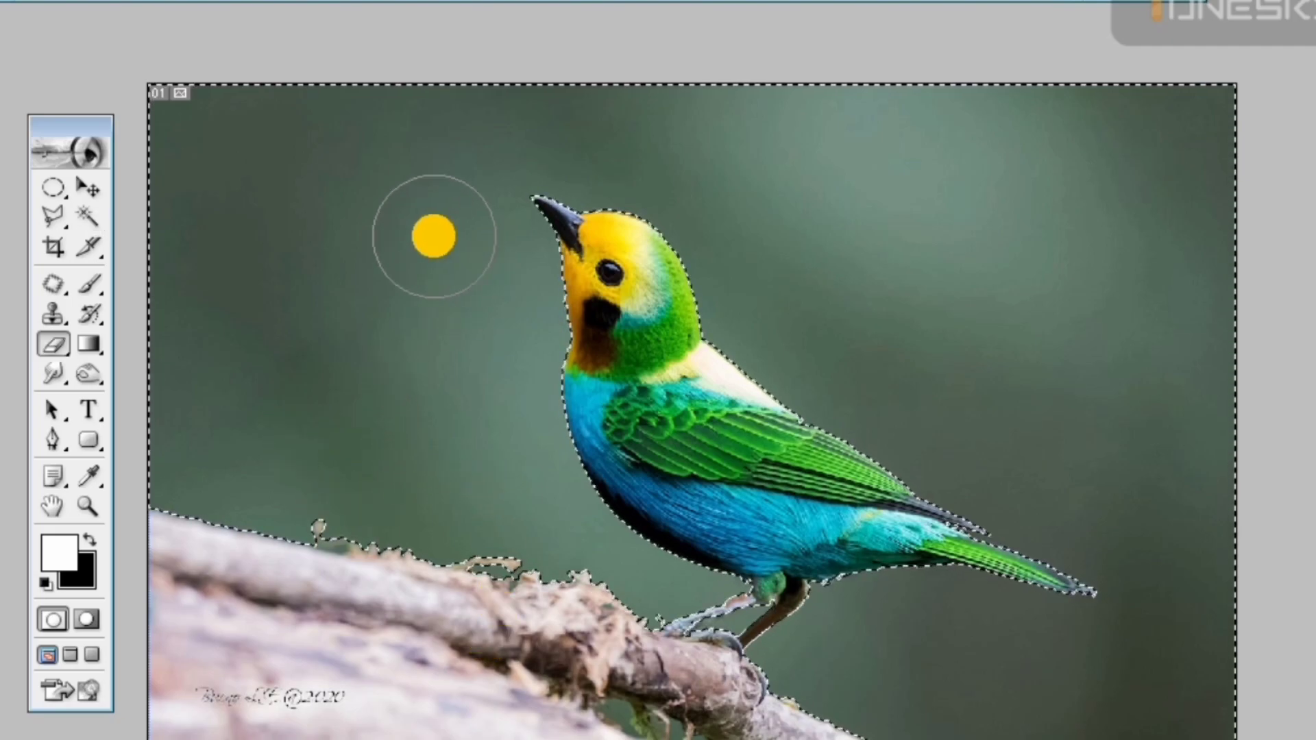
pyautogui.moveTo(182, 154)
pyautogui.mouseDown()
pyautogui.moveTo(365, 170)
pyautogui.moveTo(453, 142)
pyautogui.moveTo(904, 106)
pyautogui.mouseUp()
pyautogui.press(']')
pyautogui.press(']')
pyautogui.press(']')
pyautogui.moveTo(639, 230)
pyautogui.mouseDown()
pyautogui.moveTo(360, 200)
pyautogui.moveTo(1041, 215)
pyautogui.moveTo(345, 252)
pyautogui.moveTo(151, 307)
pyautogui.moveTo(400, 387)
pyautogui.moveTo(1052, 273)
pyautogui.moveTo(799, 383)
pyautogui.moveTo(1124, 505)
pyautogui.moveTo(1150, 714)
pyautogui.moveTo(930, 728)
pyautogui.moveTo(410, 432)
pyautogui.moveTo(218, 458)
pyautogui.mouseUp()
pyautogui.click(89, 187)
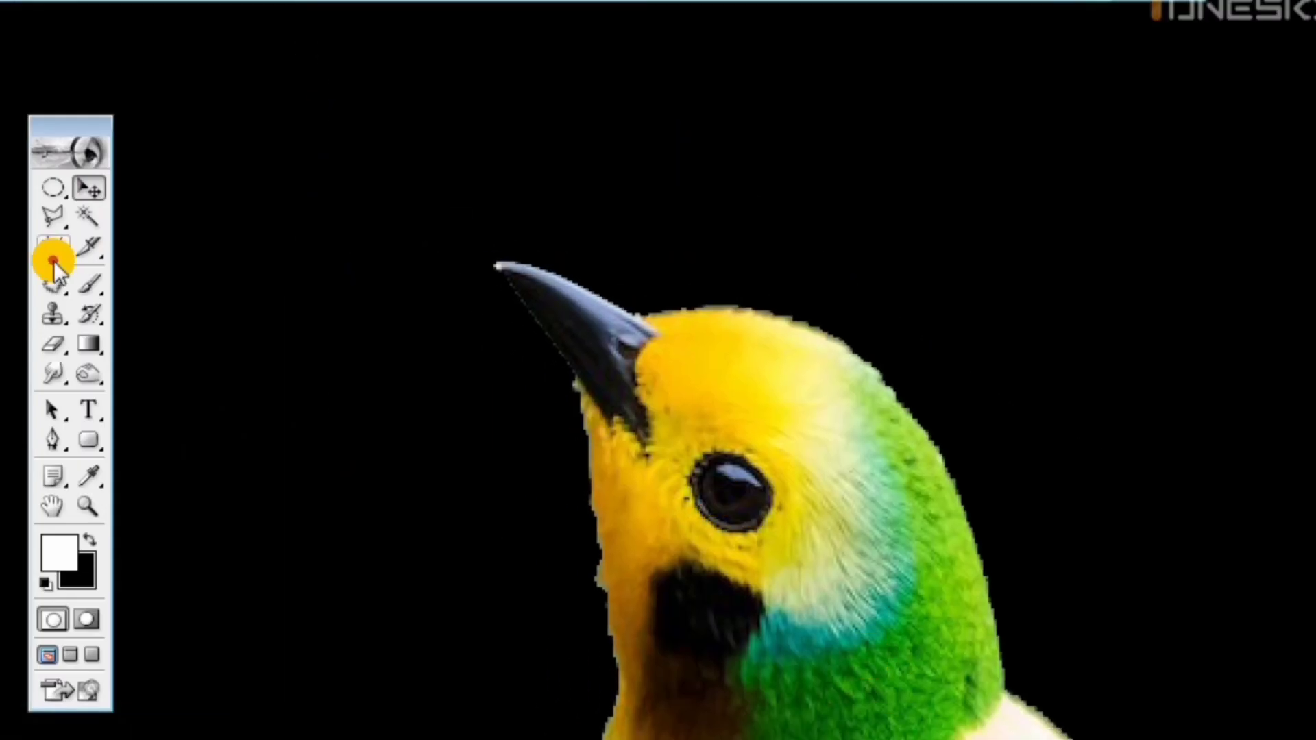
# Smudge the tip of the bird's beak into the black background
pyautogui.click(54, 215)
pyautogui.press('r')
pyautogui.moveTo(502, 259)
pyautogui.mouseDown()
pyautogui.moveTo(514, 303)
pyautogui.moveTo(542, 303)
pyautogui.mouseUp()
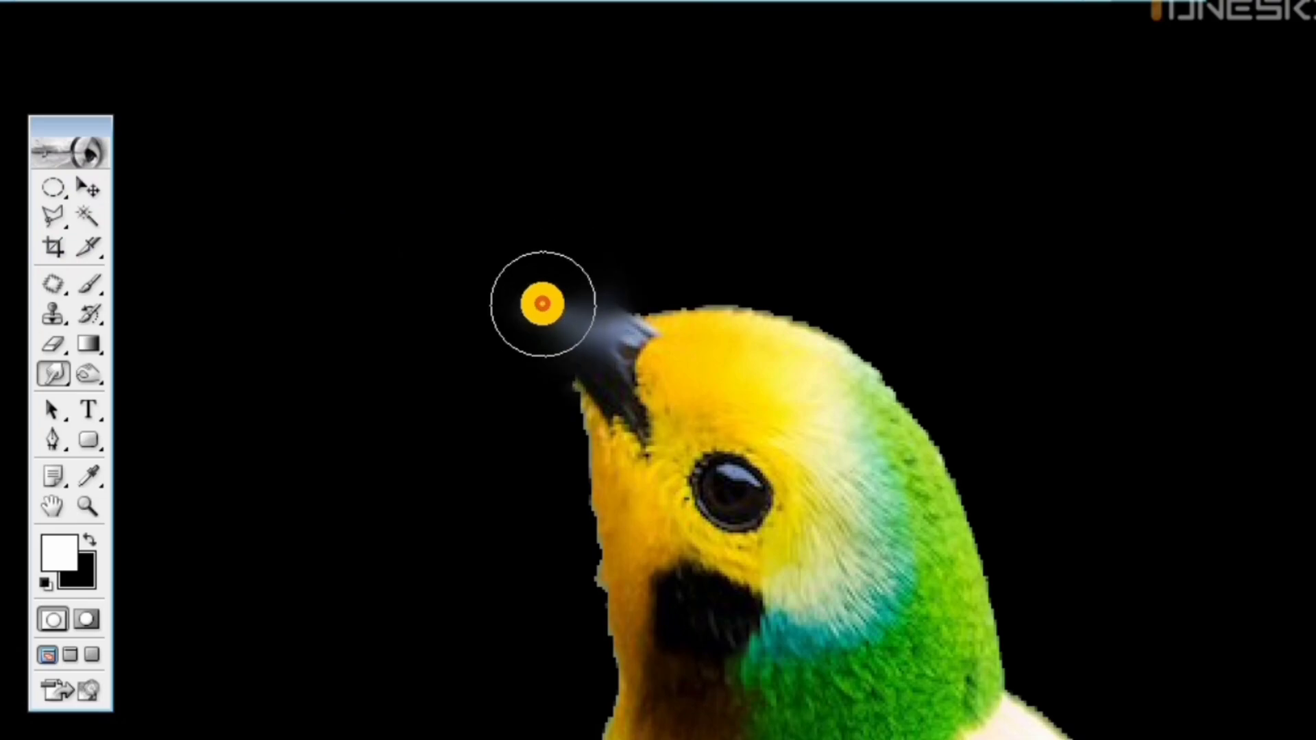
# Erase the bird's protruding beak to black with a reduced soft eraser
pyautogui.press('e')
pyautogui.press('[')
pyautogui.press('[')
pyautogui.press('[')
pyautogui.press('[')
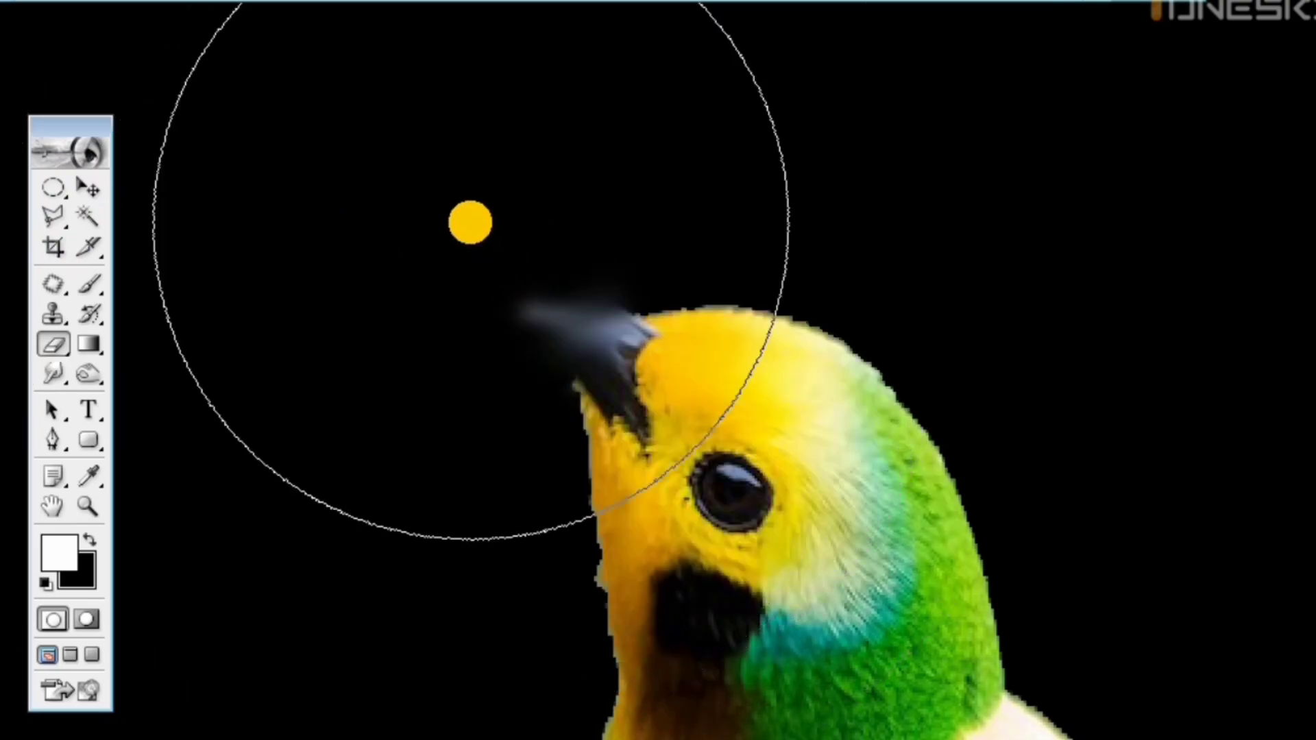
pyautogui.press('[')
pyautogui.press('[')
pyautogui.press('[')
pyautogui.press('[')
pyautogui.press('[')
pyautogui.press('[')
pyautogui.moveTo(569, 231)
pyautogui.mouseDown()
pyautogui.moveTo(510, 379)
pyautogui.moveTo(550, 276)
pyautogui.moveTo(549, 235)
pyautogui.mouseUp()
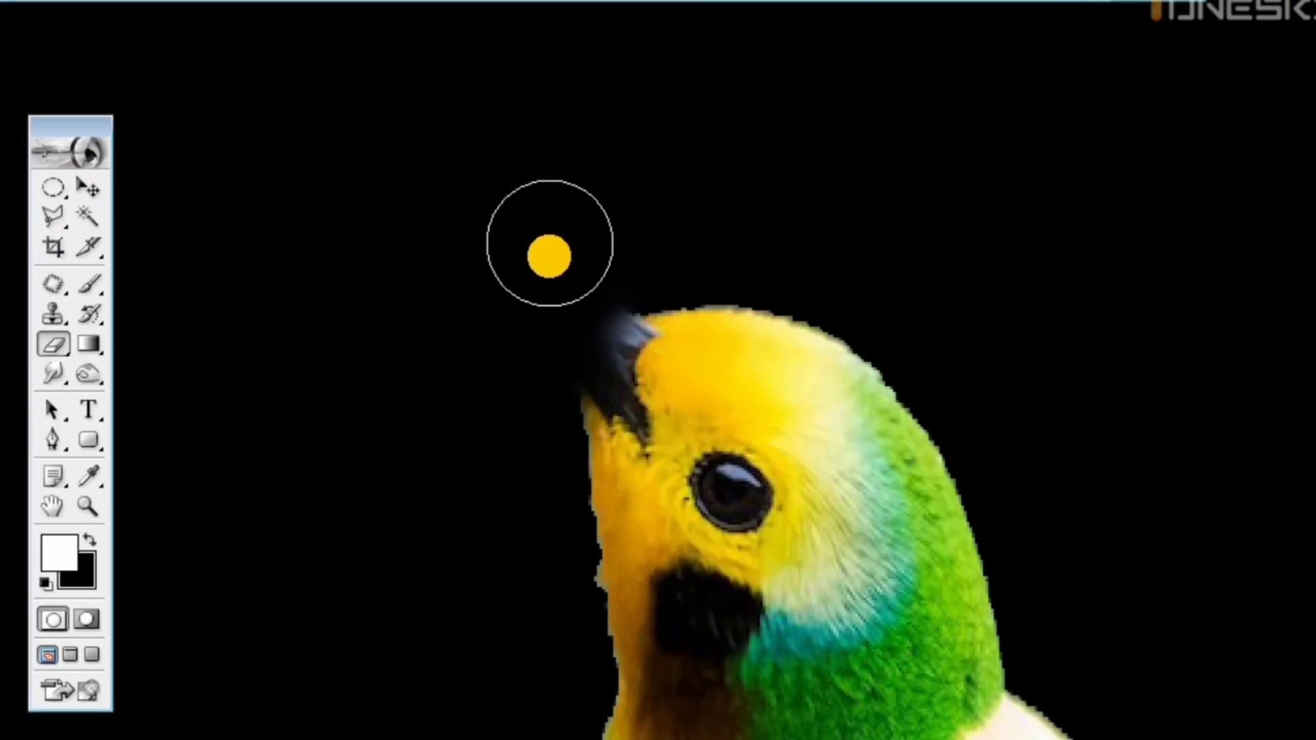
pyautogui.hotkey('ctrl', '-')
pyautogui.hotkey('ctrl', '-')
pyautogui.hotkey('ctrl', '-')
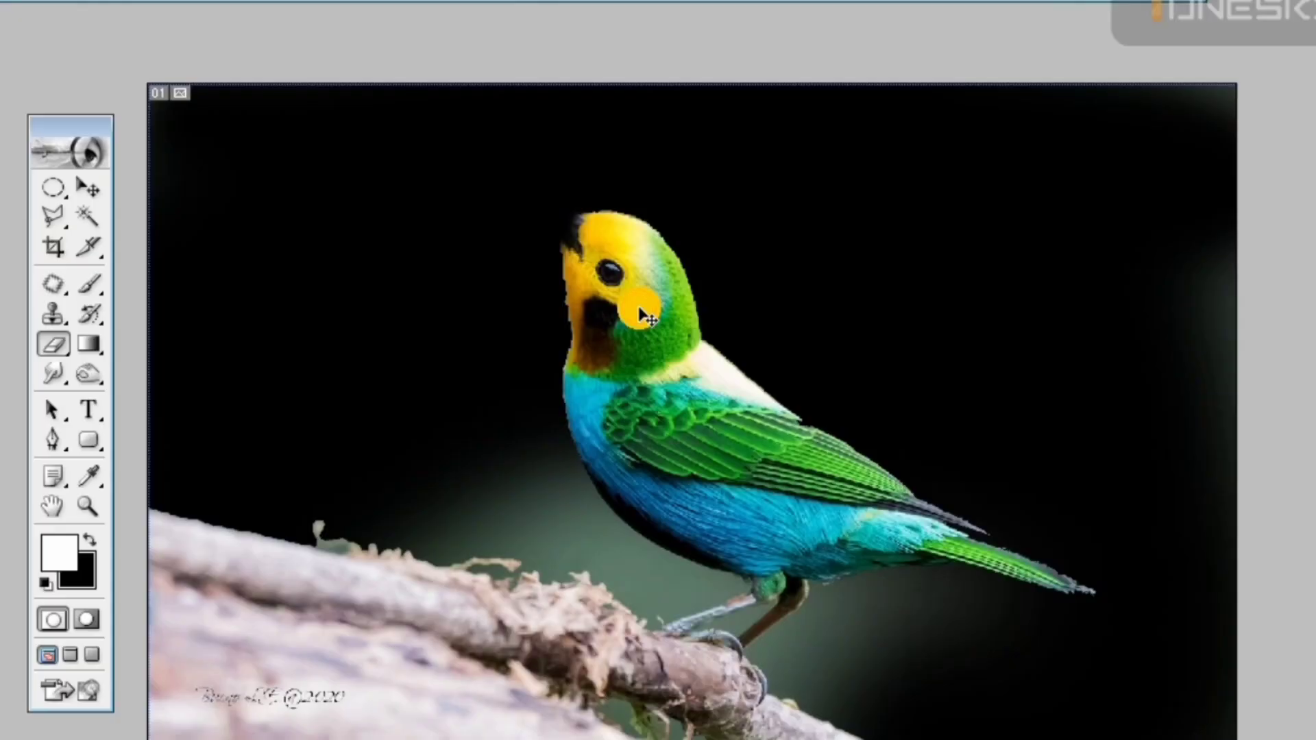
# Erase the bird's forehead, crown and the front of its face to black with the soft eraser
pyautogui.hotkey('ctrl', '+')
pyautogui.hotkey('ctrl', '-')
pyautogui.moveTo(587, 200)
pyautogui.mouseDown()
pyautogui.moveTo(542, 261)
pyautogui.moveTo(587, 198)
pyautogui.moveTo(612, 197)
pyautogui.moveTo(549, 272)
pyautogui.mouseUp()
pyautogui.hotkey('ctrl', '+')
pyautogui.hotkey('ctrl', '+')
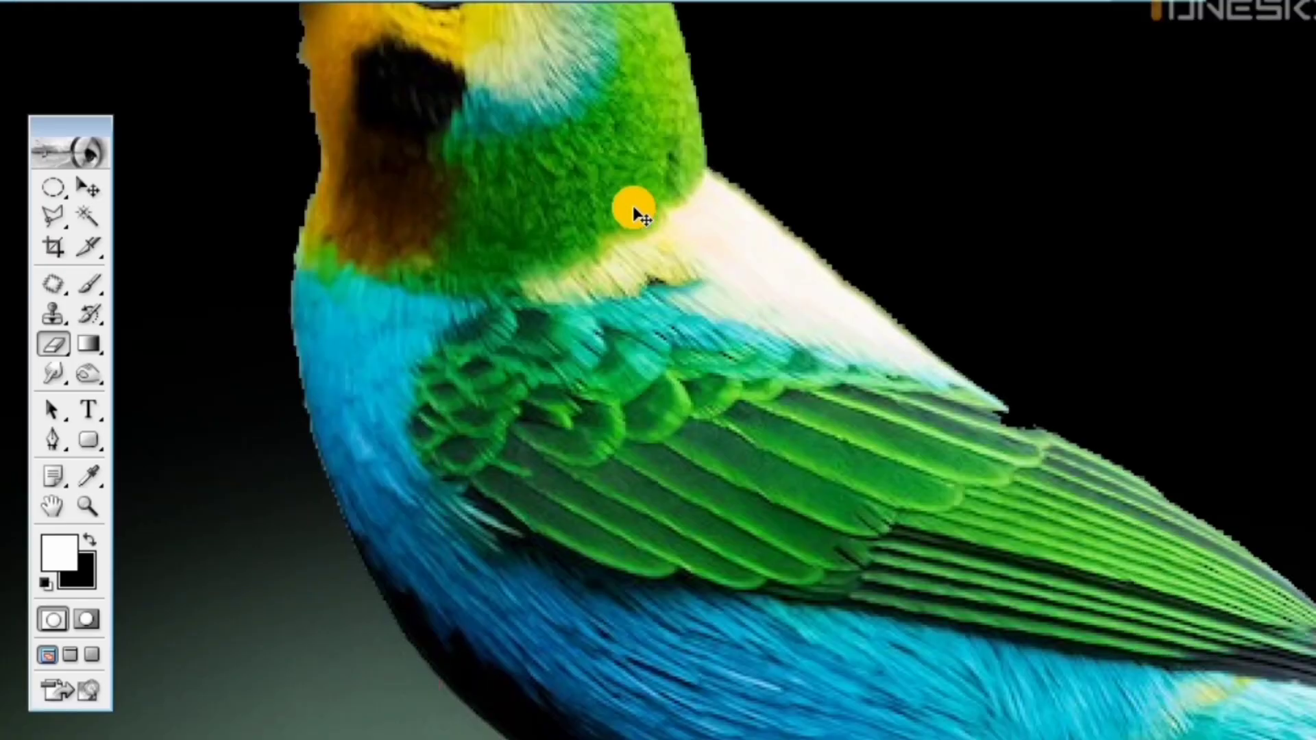
pyautogui.moveTo(525, 121)
pyautogui.mouseDown()
pyautogui.moveTo(413, 236)
pyautogui.moveTo(363, 320)
pyautogui.moveTo(531, 157)
pyautogui.moveTo(540, 180)
pyautogui.moveTo(411, 301)
pyautogui.moveTo(318, 346)
pyautogui.moveTo(291, 396)
pyautogui.moveTo(541, 159)
pyautogui.moveTo(685, 168)
pyautogui.moveTo(632, 206)
pyautogui.moveTo(486, 246)
pyautogui.moveTo(385, 318)
pyautogui.mouseUp()
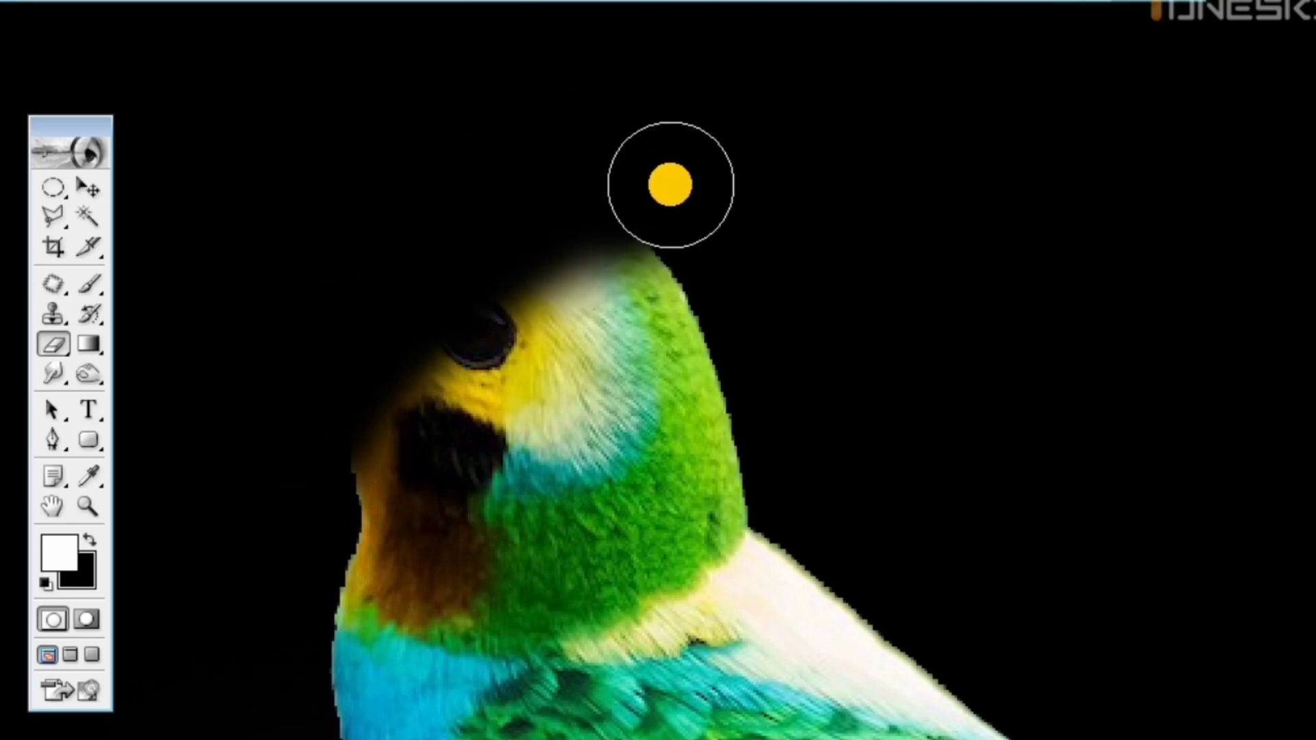
# Open the 201905_Blue_Tiger_Head image, discarding its embedded color profile
pyautogui.hotkey('ctrl', '-')
pyautogui.hotkey('ctrl', '-')
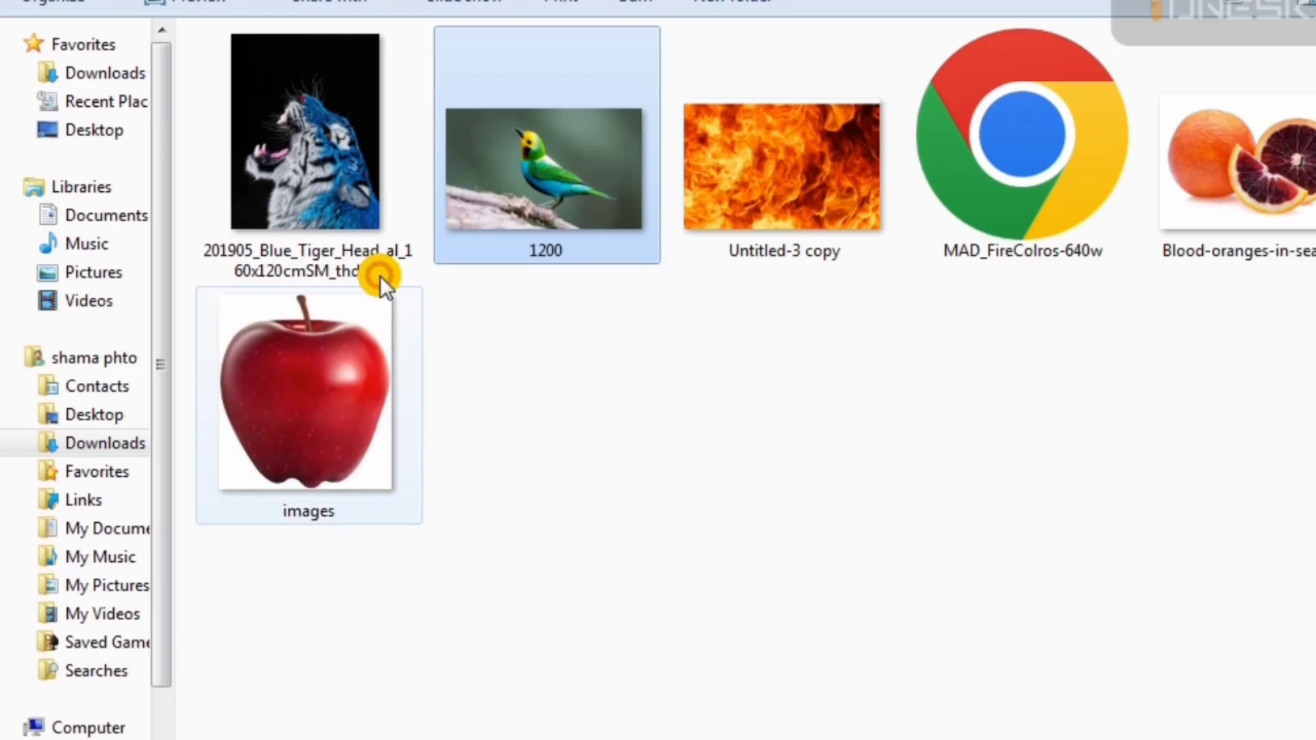
pyautogui.click(376, 484)
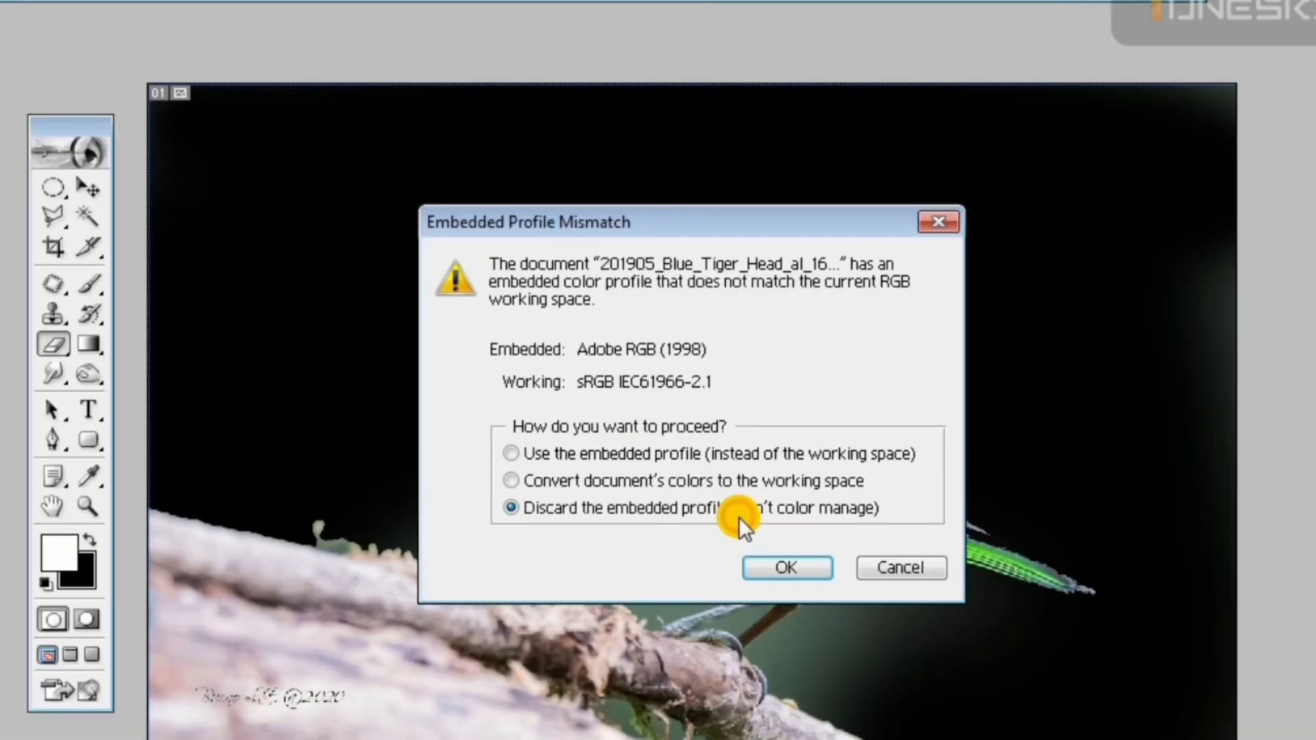
pyautogui.click(778, 570)
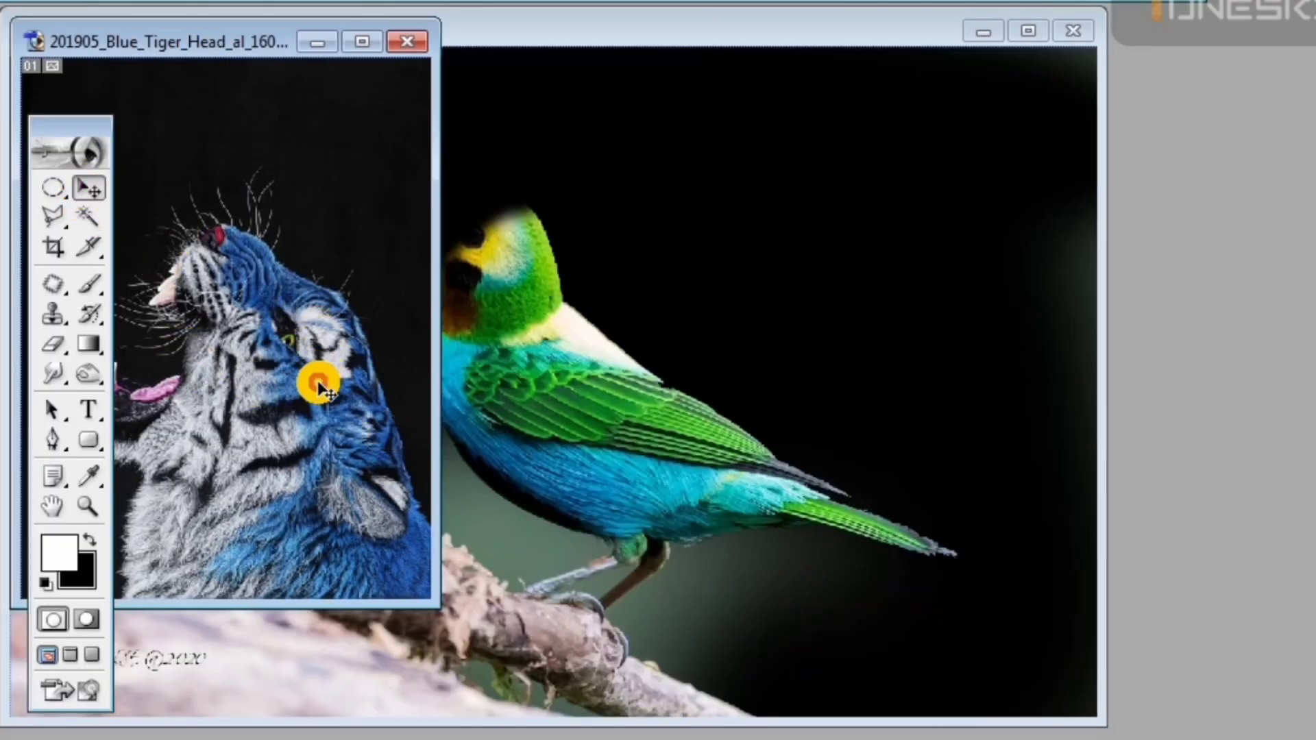
# Copy the tiger head image into the bird document, maximize the document window and place the head over the bird's head
pyautogui.moveTo(321, 375); pyautogui.dragTo(557, 131)
pyautogui.doubleClick(584, 44)
pyautogui.moveTo(496, 429); pyautogui.dragTo(554, 410)
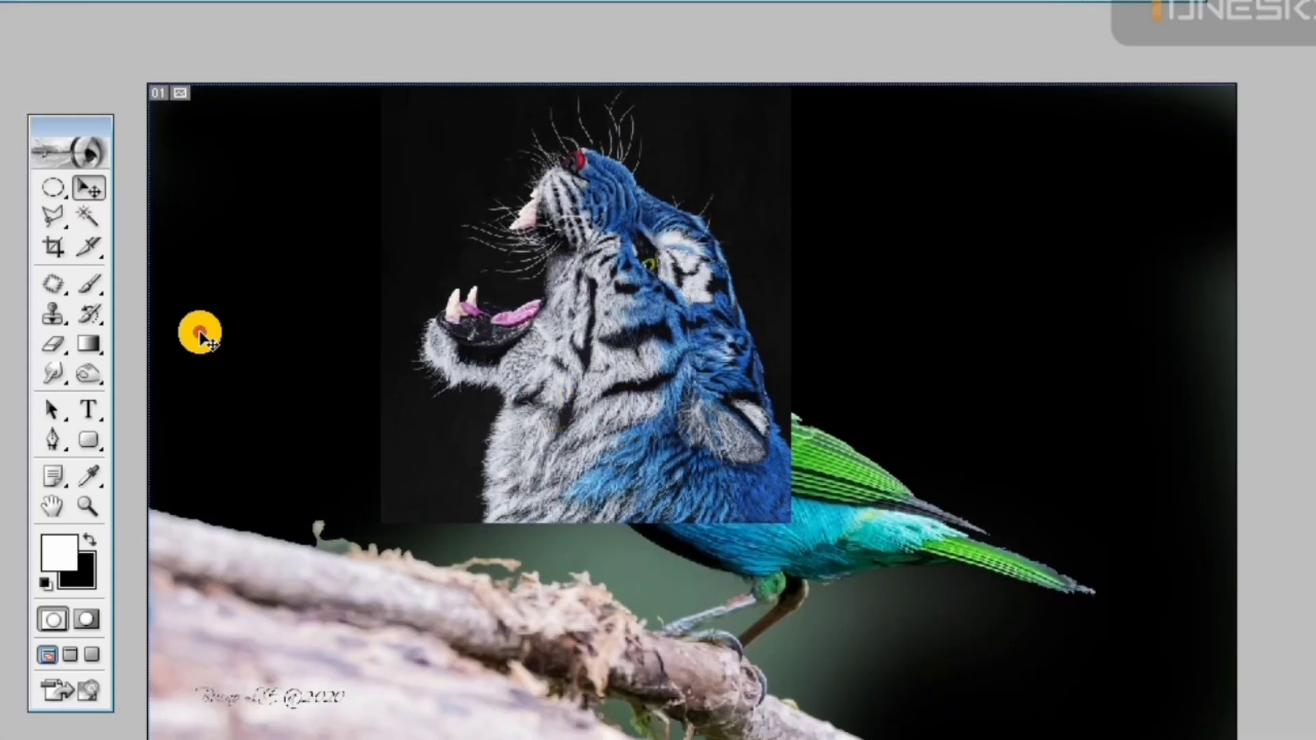
# Scale the tiger head layer down to match the bird's body and position it on the bird's neck
pyautogui.hotkey('ctrl', '+')
pyautogui.hotkey('ctrl', '+')
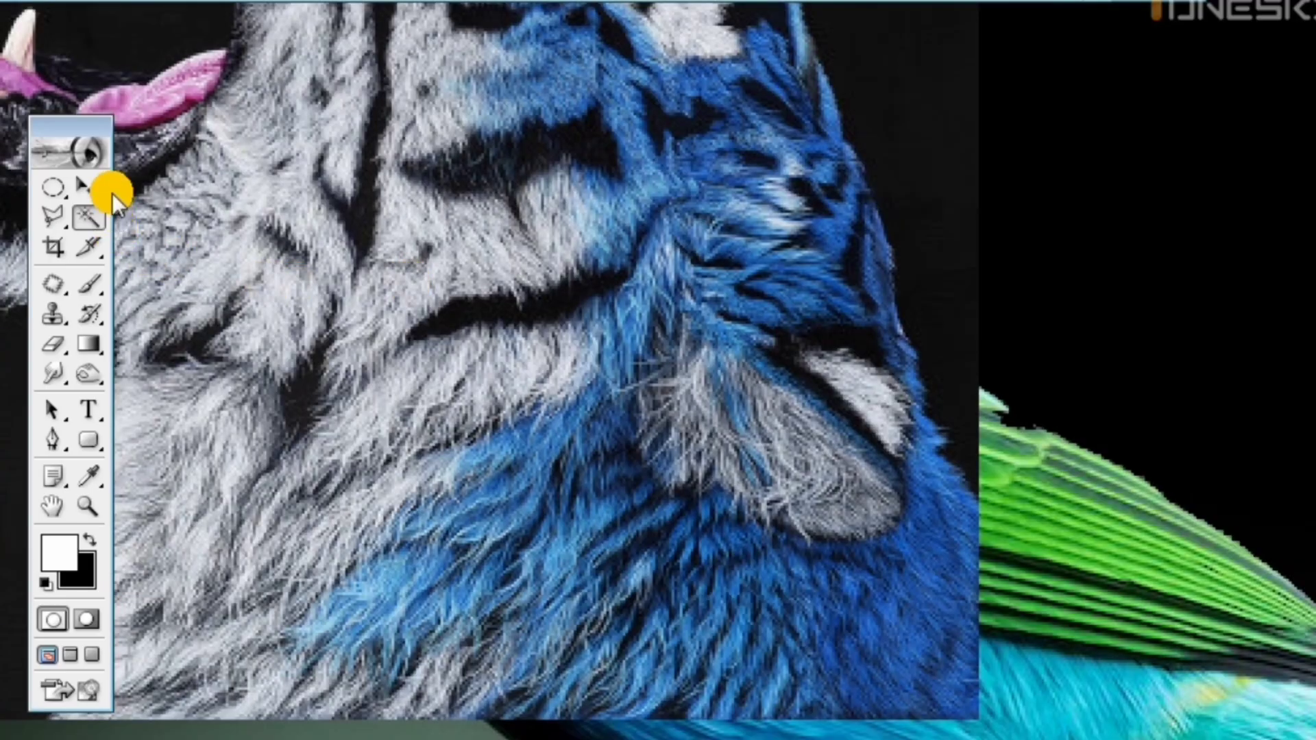
pyautogui.hotkey('ctrl', '-')
pyautogui.hotkey('ctrl', '-')
pyautogui.hotkey('ctrl', '-')
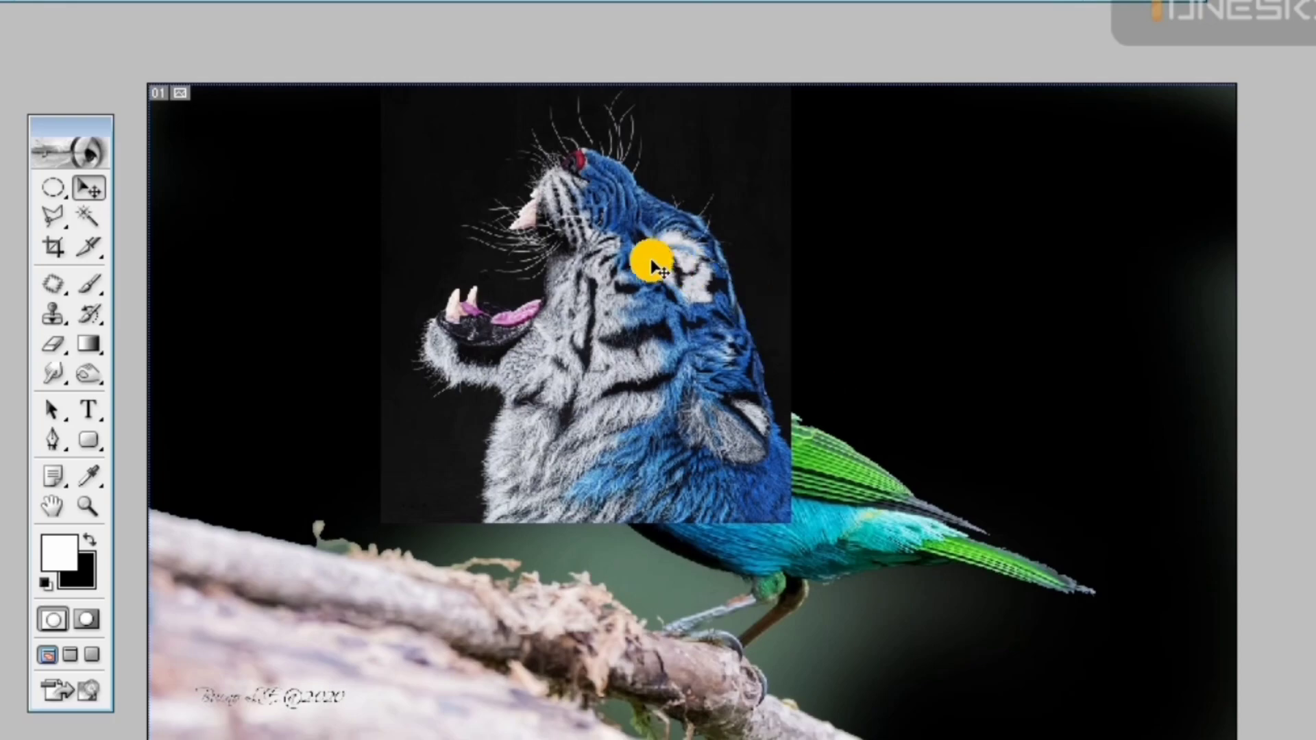
pyautogui.click(91, 196)
pyautogui.moveTo(598, 409); pyautogui.dragTo(672, 450)
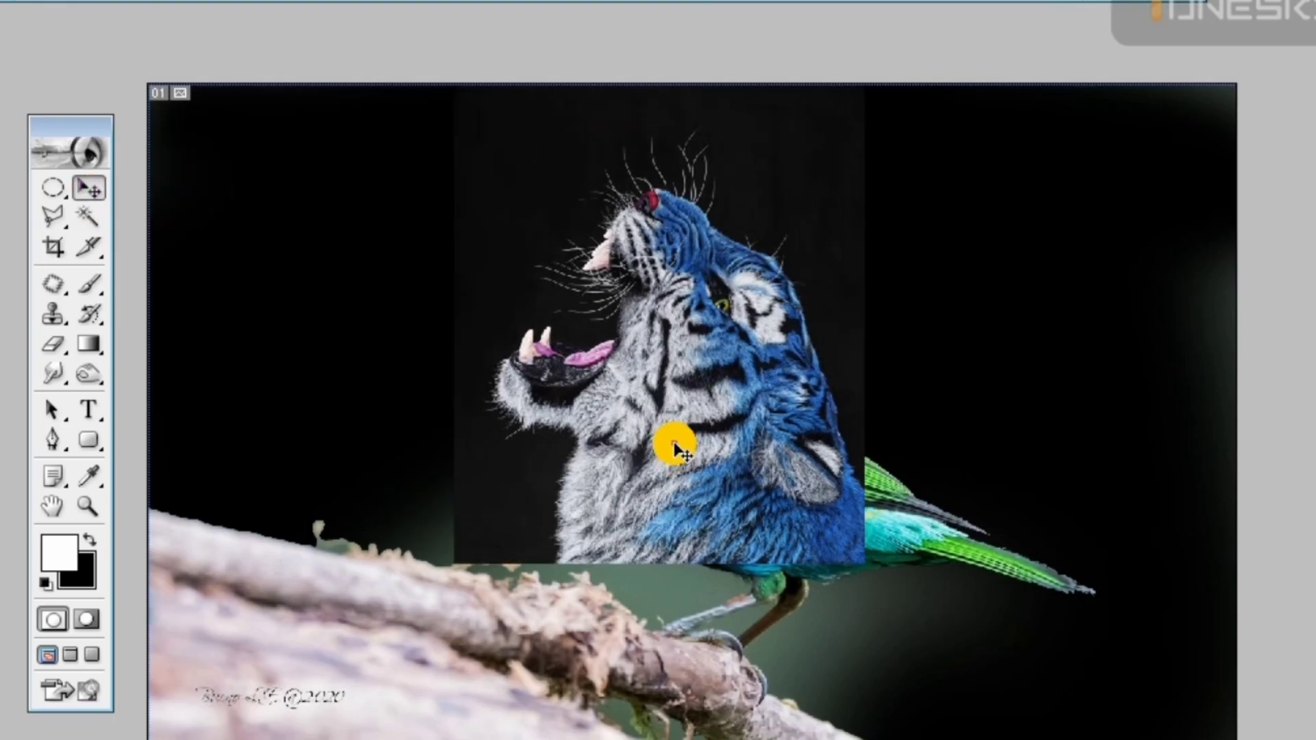
pyautogui.moveTo(867, 38); pyautogui.dragTo(819, 132)
pyautogui.moveTo(690, 420); pyautogui.dragTo(662, 380)
pyautogui.moveTo(761, 85); pyautogui.dragTo(757, 94)
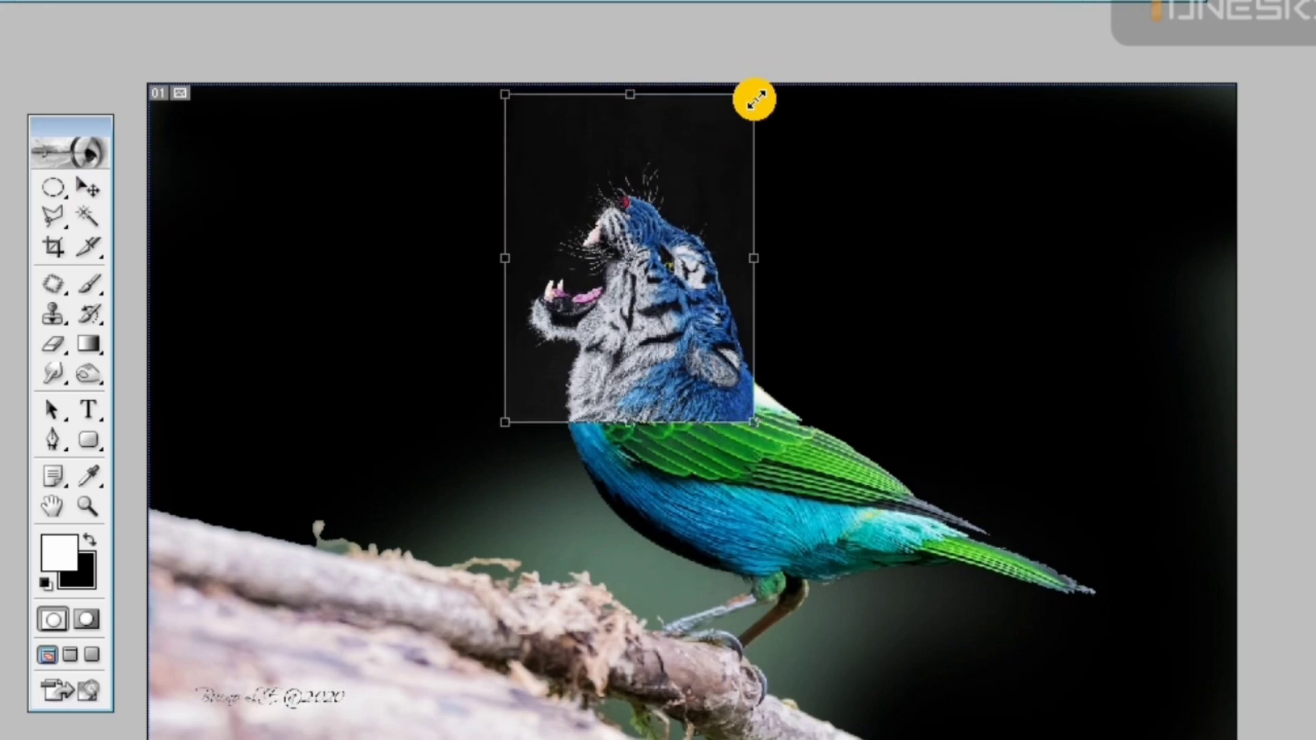
pyautogui.moveTo(646, 306); pyautogui.dragTo(645, 296)
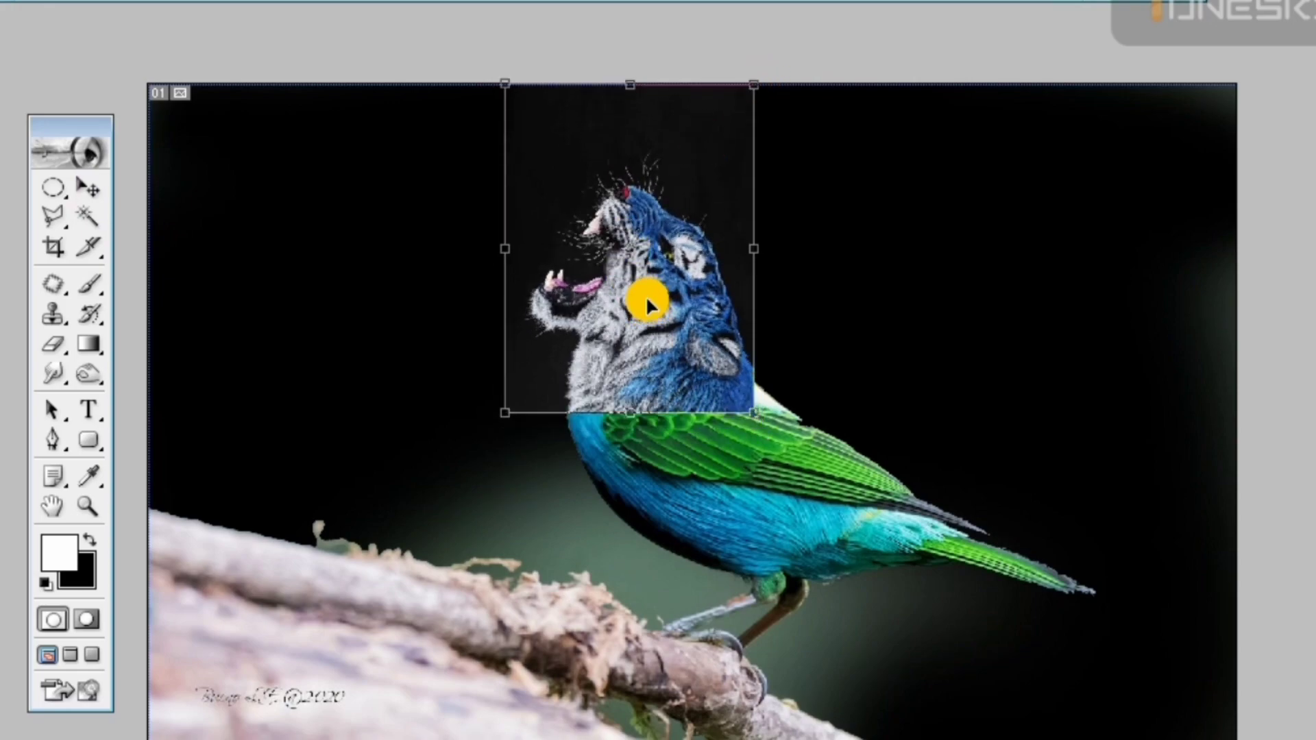
pyautogui.press('Return')
# Erase the tiger image's hard edge behind the ear and along the bird's upper back with a soft eraser
pyautogui.hotkey('ctrl', 'alt', '0')
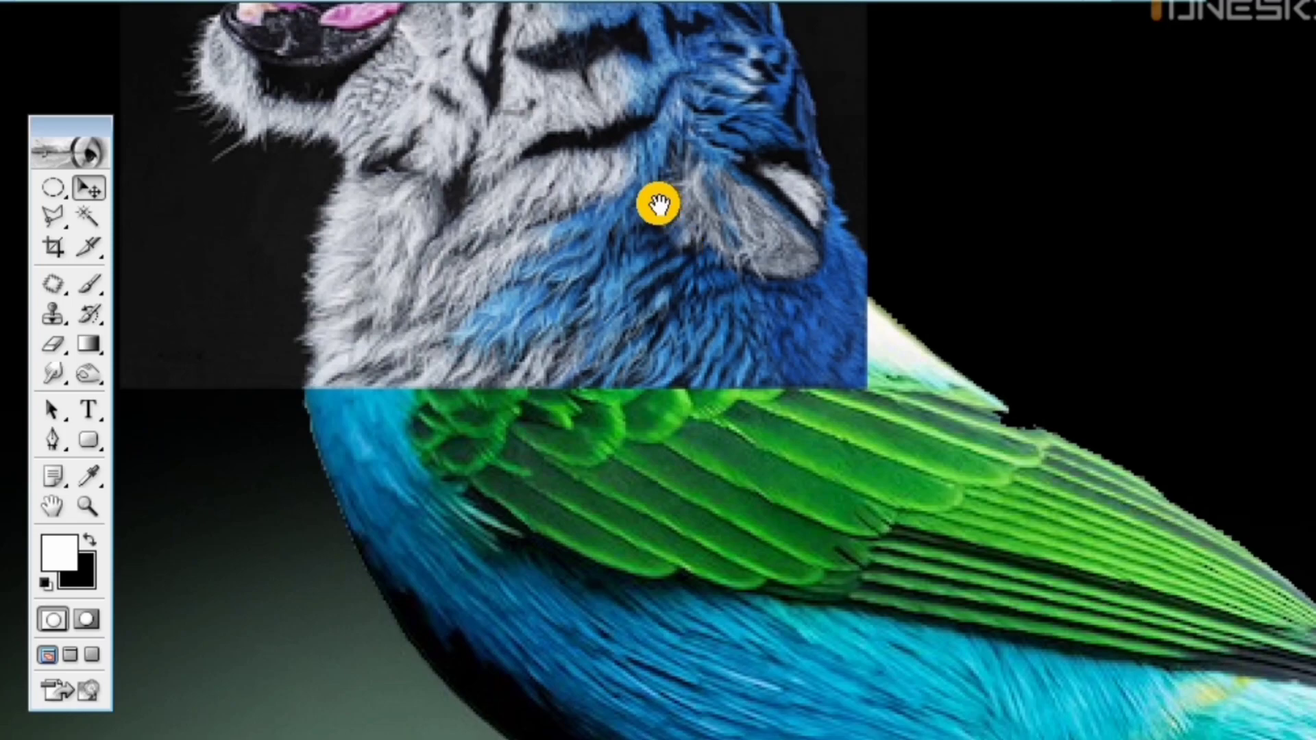
pyautogui.moveTo(659, 204); pyautogui.dragTo(607, 455)
pyautogui.press('e')
pyautogui.moveTo(858, 496); pyautogui.dragTo(863, 499)
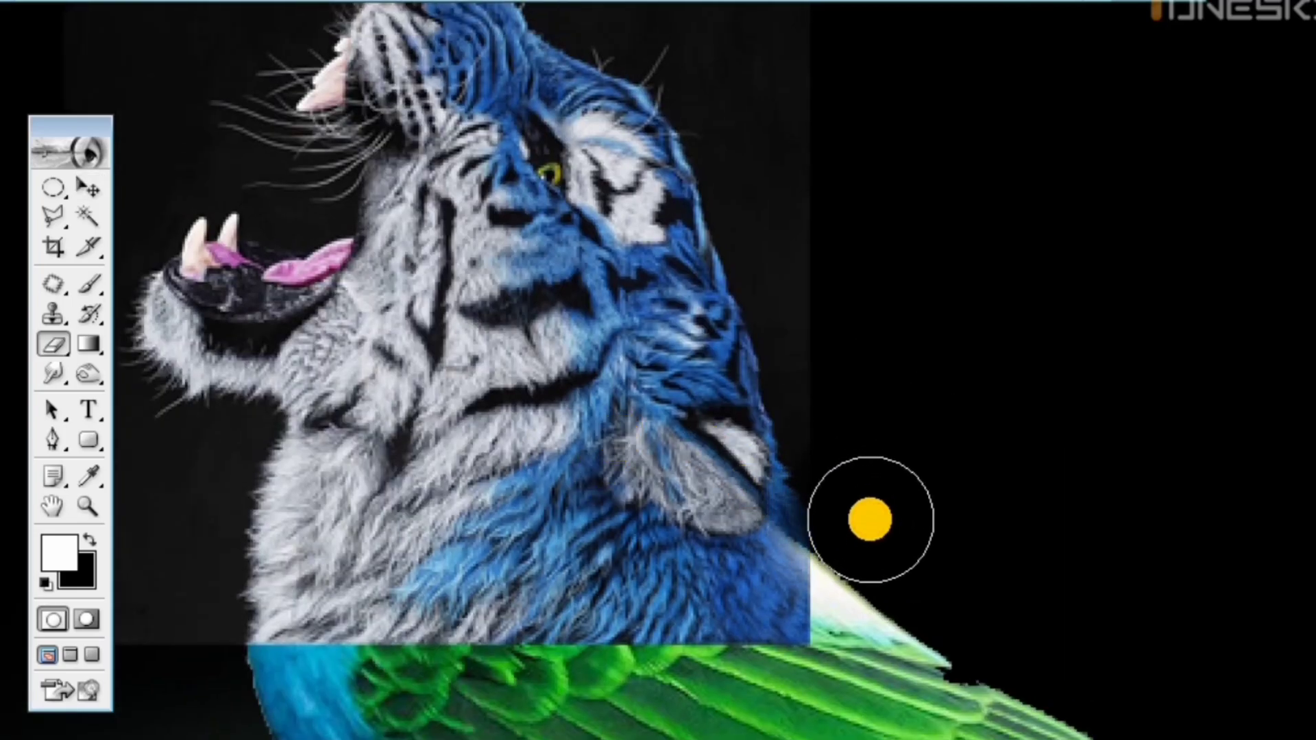
pyautogui.moveTo(870, 519)
pyautogui.mouseDown()
pyautogui.moveTo(767, 627)
pyautogui.moveTo(523, 668)
pyautogui.moveTo(429, 646)
pyautogui.moveTo(339, 662)
pyautogui.moveTo(323, 653)
pyautogui.moveTo(483, 575)
pyautogui.moveTo(710, 625)
pyautogui.moveTo(733, 608)
pyautogui.moveTo(698, 558)
pyautogui.moveTo(731, 594)
pyautogui.moveTo(717, 617)
pyautogui.moveTo(753, 590)
pyautogui.mouseUp()
# Erase the lower part of the tiger's neck with smaller soft strokes to blend its fur into the bird's breast and wing
pyautogui.moveTo(433, 465); pyautogui.dragTo(617, 440)
pyautogui.moveTo(279, 632)
pyautogui.mouseDown()
pyautogui.moveTo(218, 377)
pyautogui.moveTo(287, 618)
pyautogui.moveTo(327, 586)
pyautogui.moveTo(327, 636)
pyautogui.moveTo(467, 631)
pyautogui.mouseUp()
pyautogui.press('[')
pyautogui.moveTo(467, 560); pyautogui.dragTo(457, 611)
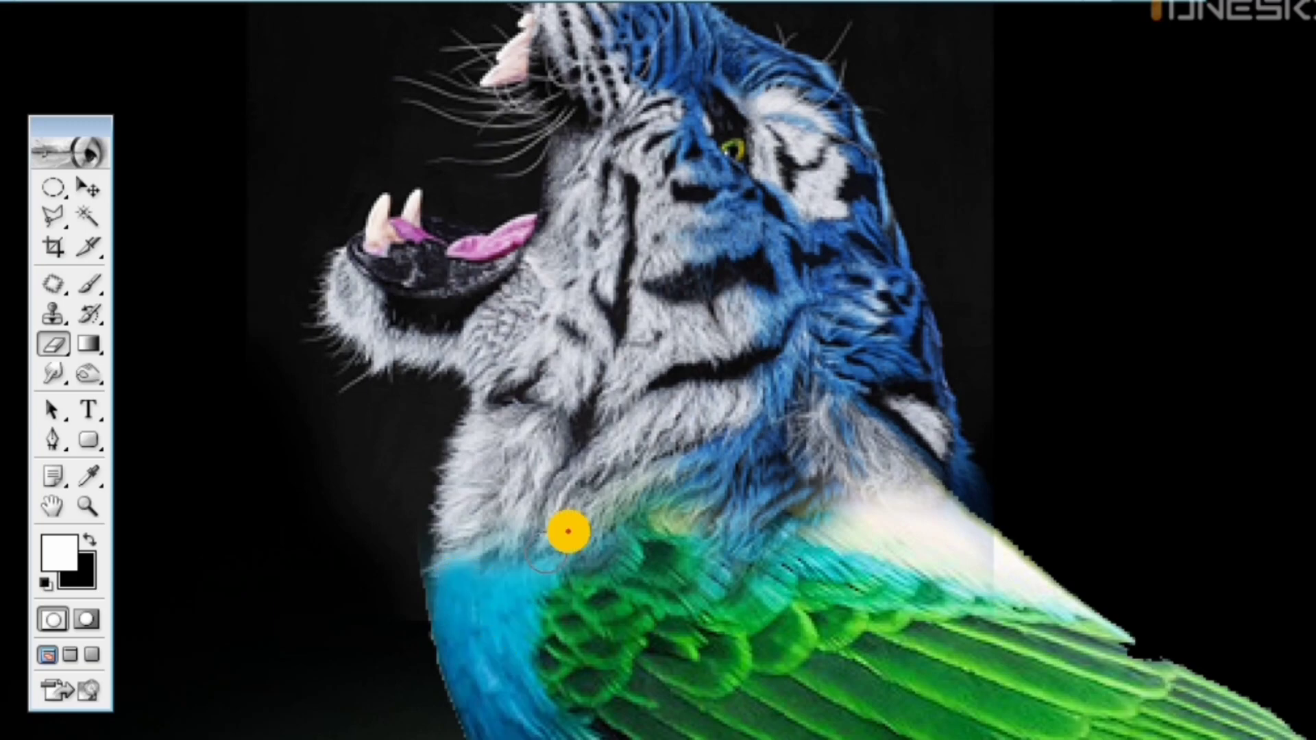
pyautogui.moveTo(778, 453); pyautogui.dragTo(662, 492)
pyautogui.moveTo(648, 284); pyautogui.dragTo(637, 565)
pyautogui.hotkey('ctrl', '-')
# Skew the tiger head layer with a free transform, lowering its side nearest the bird's back so the neck follows the body
pyautogui.hotkey('ctrl', '-')
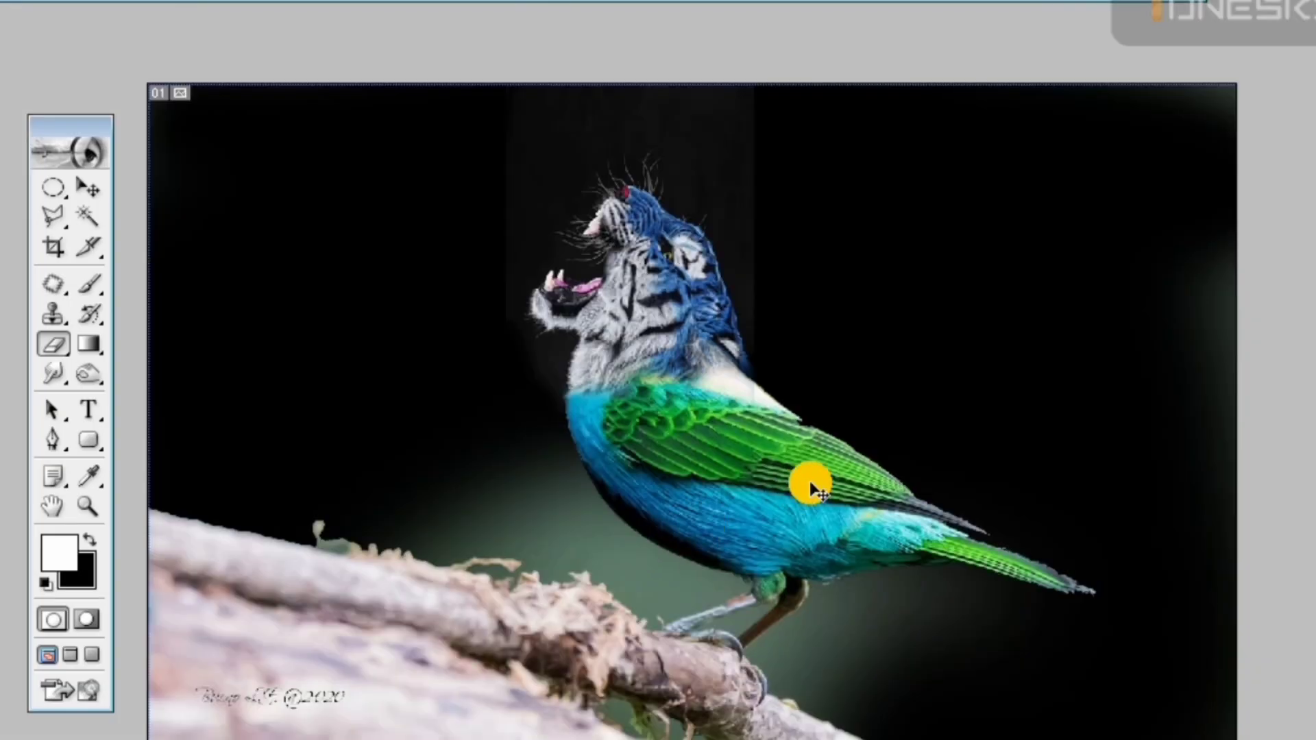
pyautogui.hotkey('ctrl', '+')
pyautogui.moveTo(746, 282); pyautogui.dragTo(730, 306)
pyautogui.hotkey('ctrl', '-')
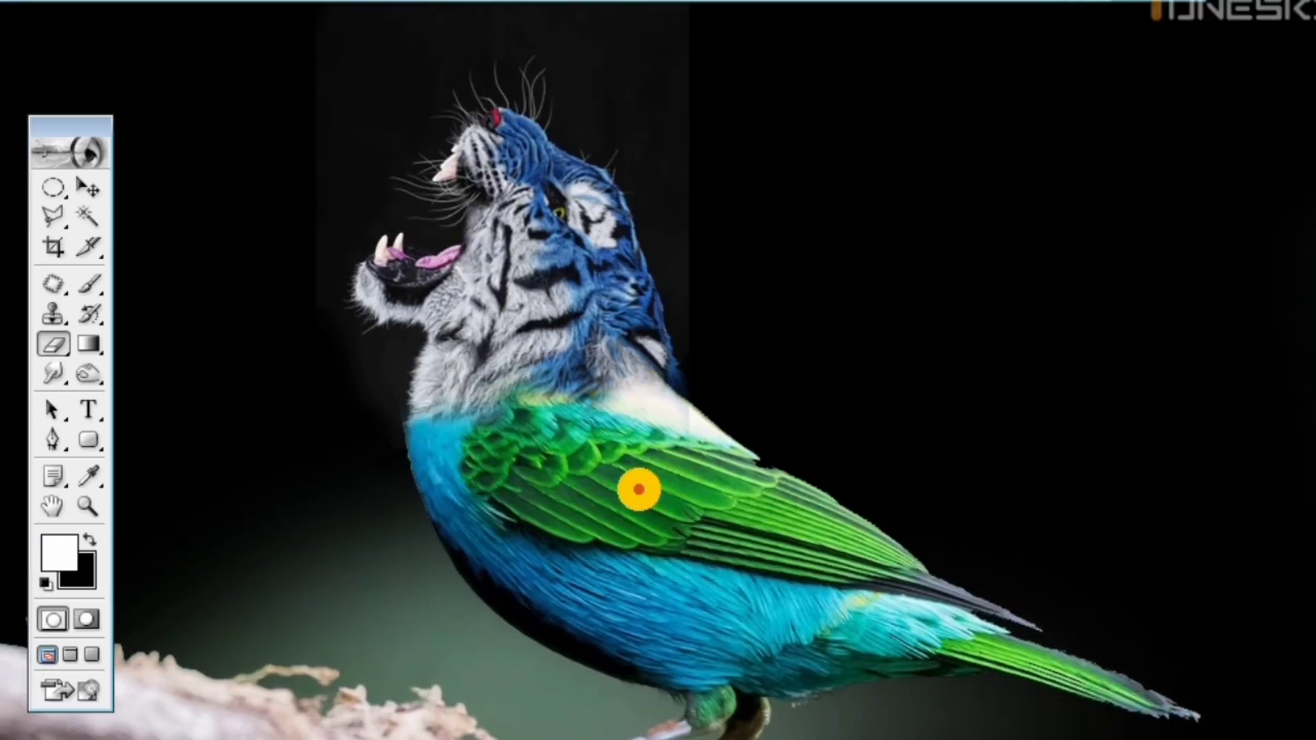
pyautogui.hotkey('ctrl', 't')
pyautogui.moveTo(685, 215); pyautogui.dragTo(676, 240)
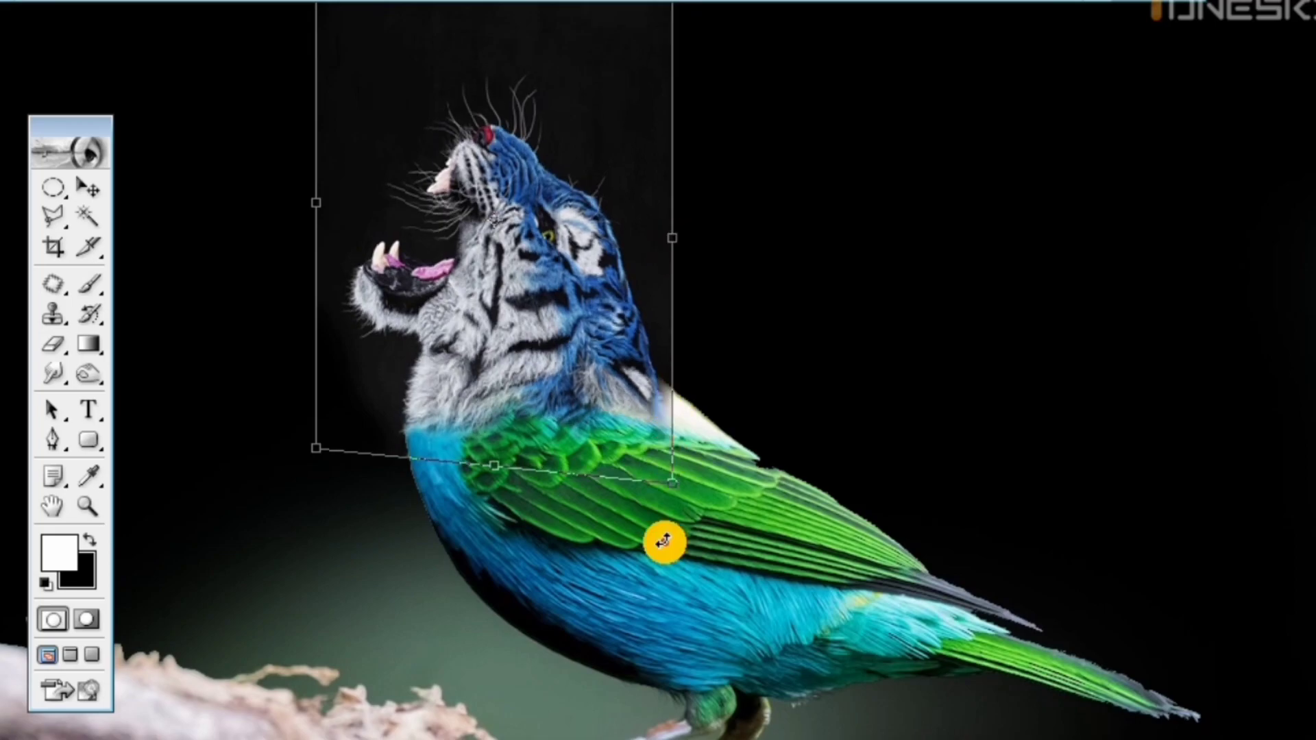
pyautogui.press('Return')
# Erase the tiger layer's remaining edge behind the ear with a small soft eraser, revealing the bird's white back
pyautogui.press('e')
pyautogui.hotkey('ctrl', '+')
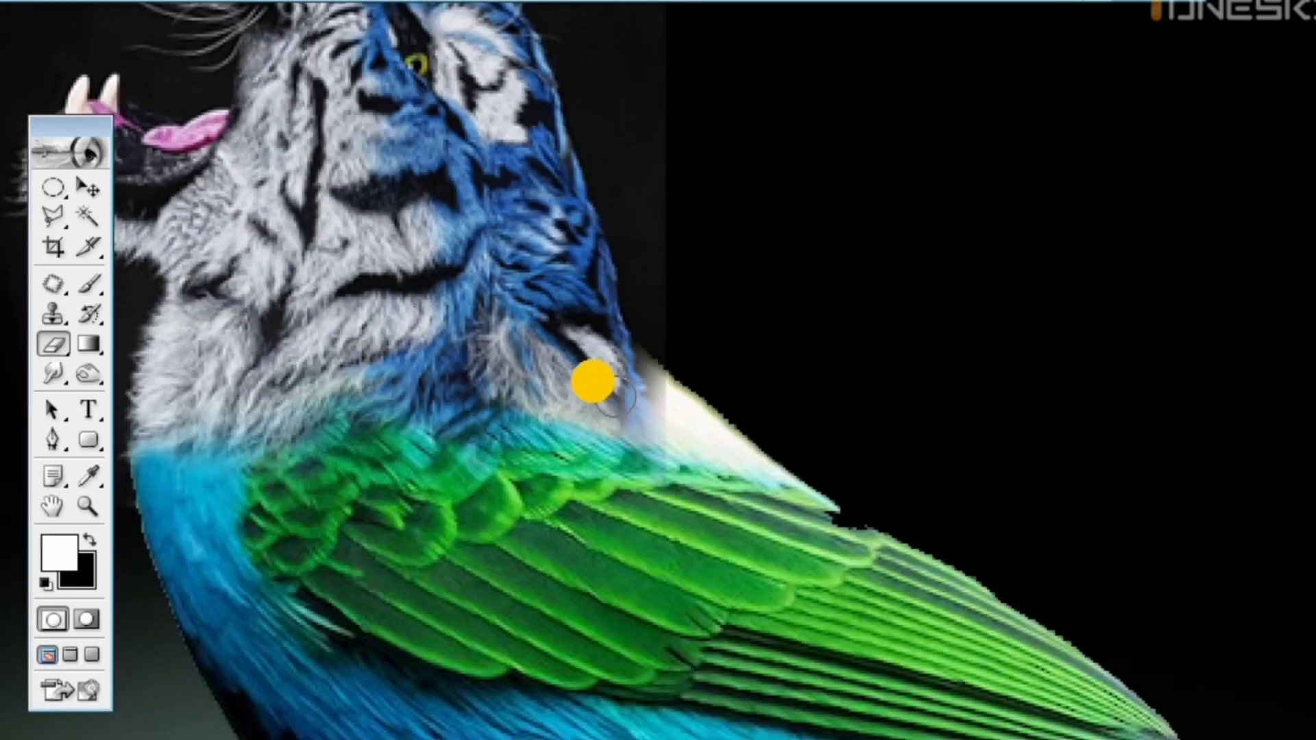
pyautogui.moveTo(623, 385); pyautogui.dragTo(654, 430)
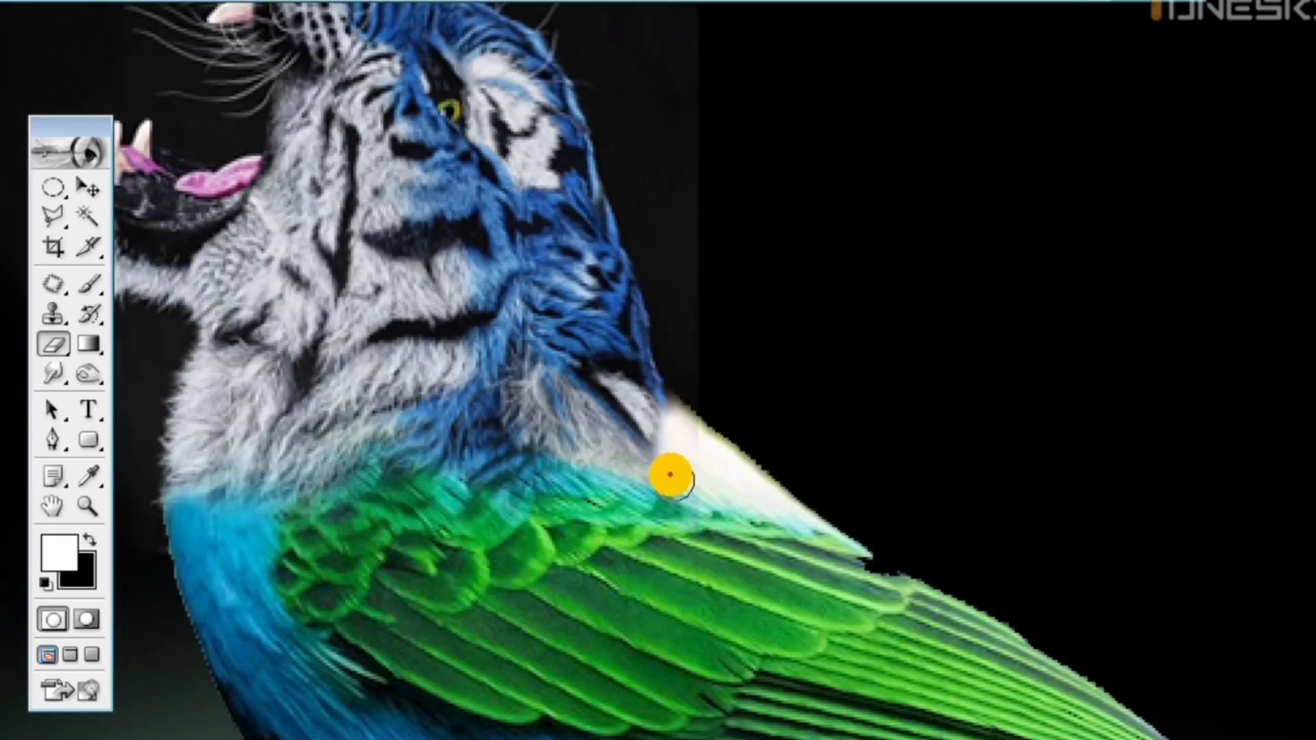
pyautogui.moveTo(675, 486); pyautogui.dragTo(654, 474)
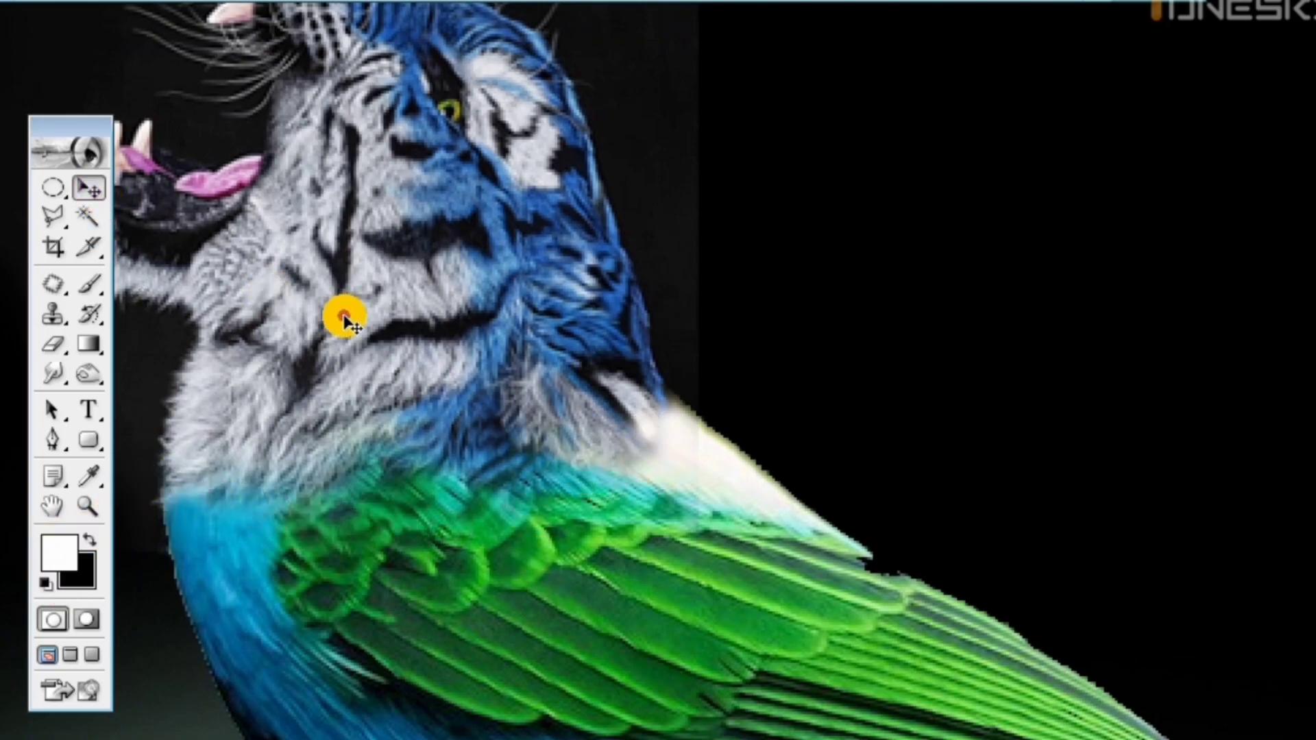
# Raise the middle of the Green channel in Curves to give the tiger head a slight green tint
pyautogui.hotkey('ctrl', 'm')
pyautogui.click(1101, 178)
pyautogui.click(1096, 244)
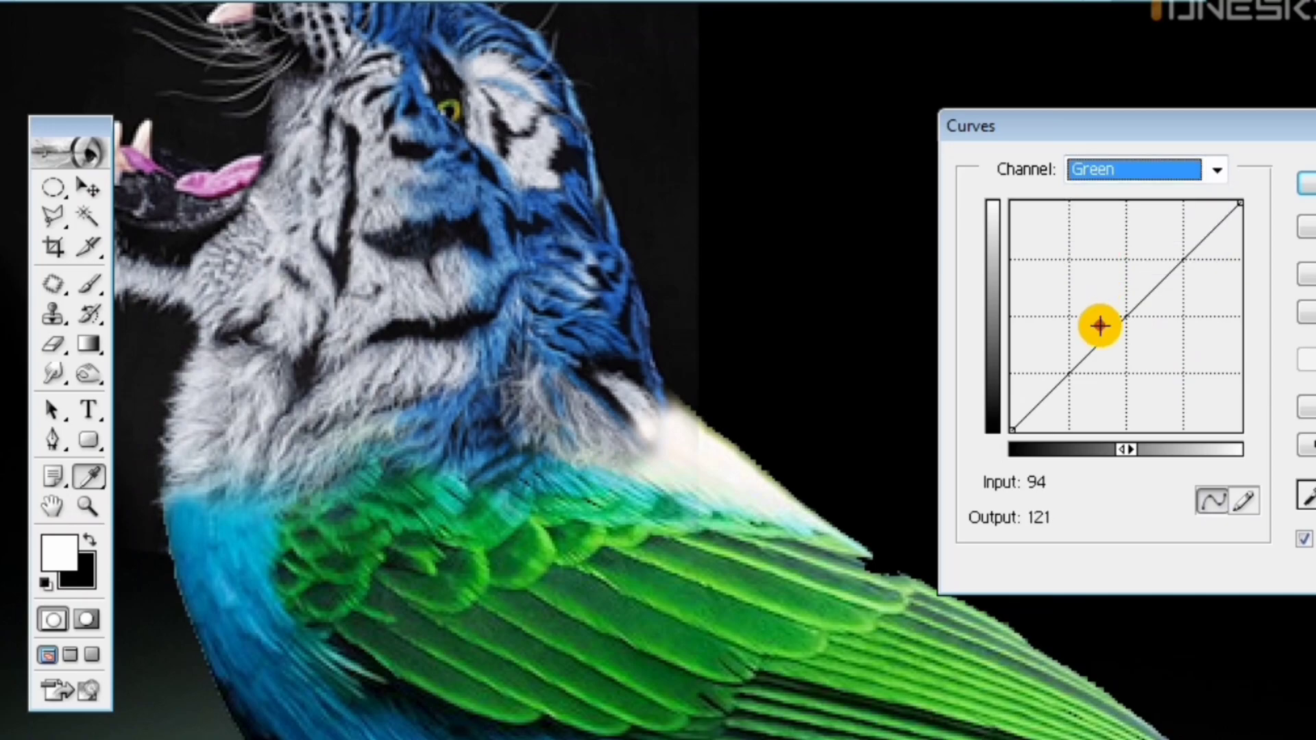
pyautogui.moveTo(1116, 325); pyautogui.dragTo(1116, 305)
pyautogui.press('Return')
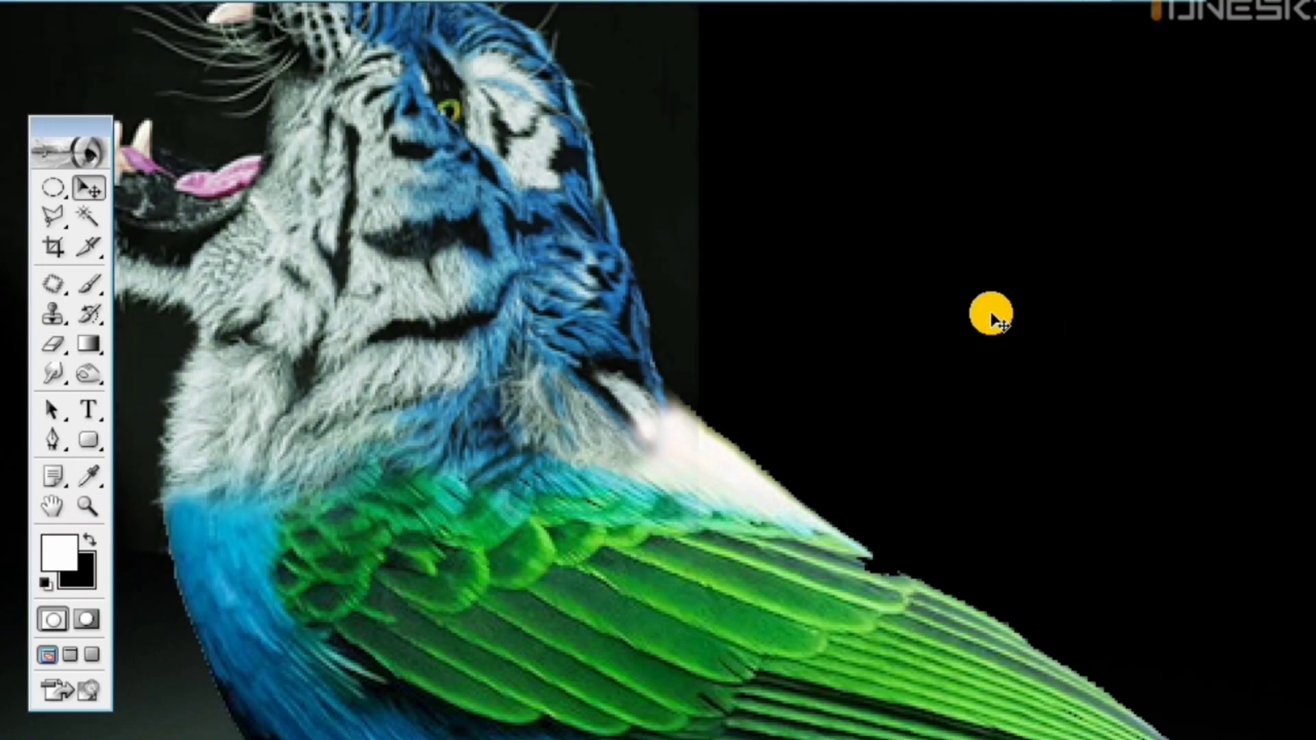
pyautogui.hotkey('ctrl', '-')
pyautogui.hotkey('ctrl', '-')
pyautogui.hotkey('ctrl', '+')
pyautogui.hotkey('ctrl', '-')
pyautogui.hotkey('ctrl', '+')
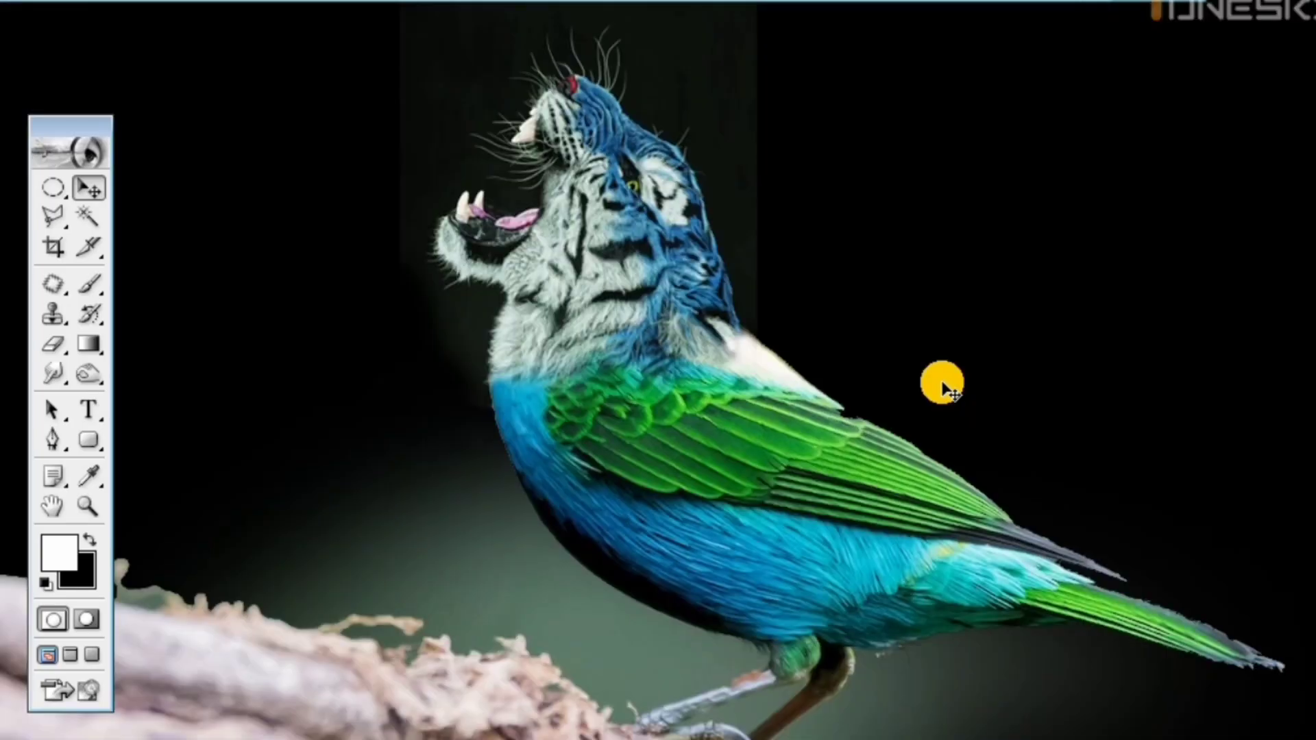
pyautogui.hotkey('ctrl', '-')
pyautogui.hotkey('ctrl', '-')
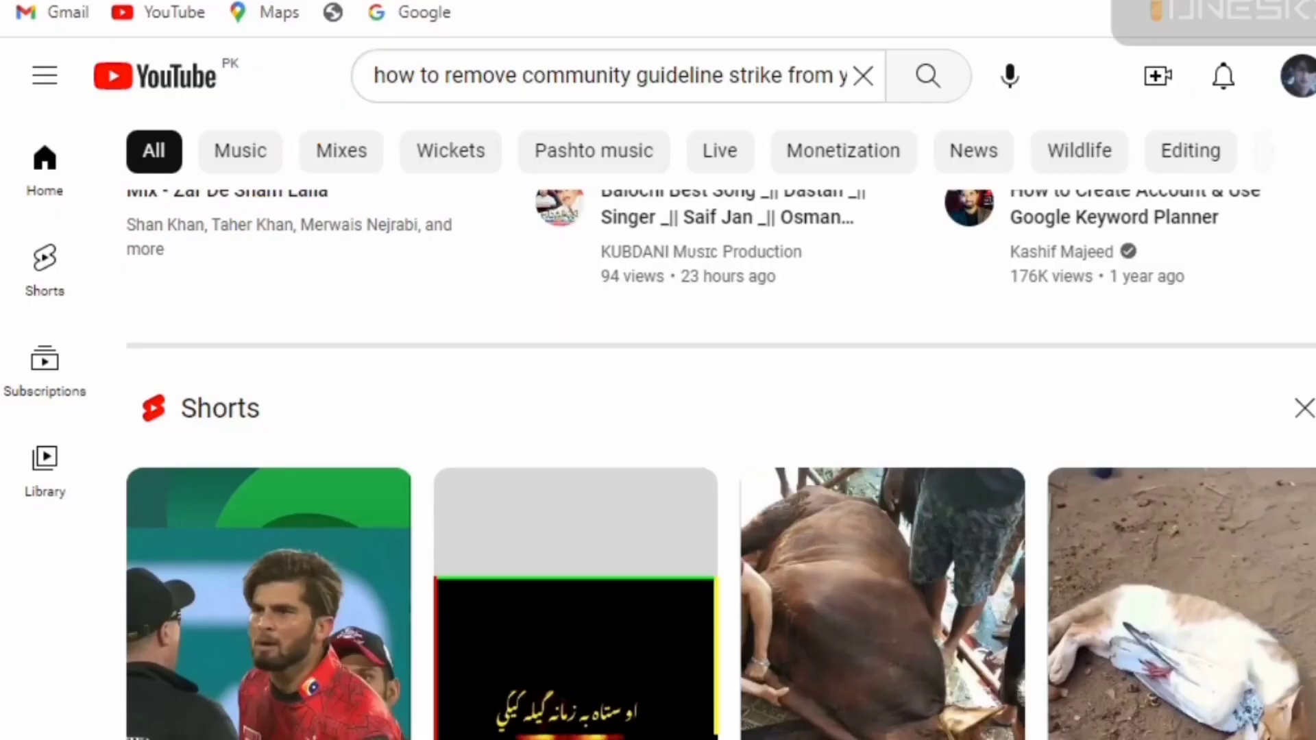
# Switch to the browser's bird image results, then open the diving bluebird photo from the computer in a maximized document window
pyautogui.click(428, 33)
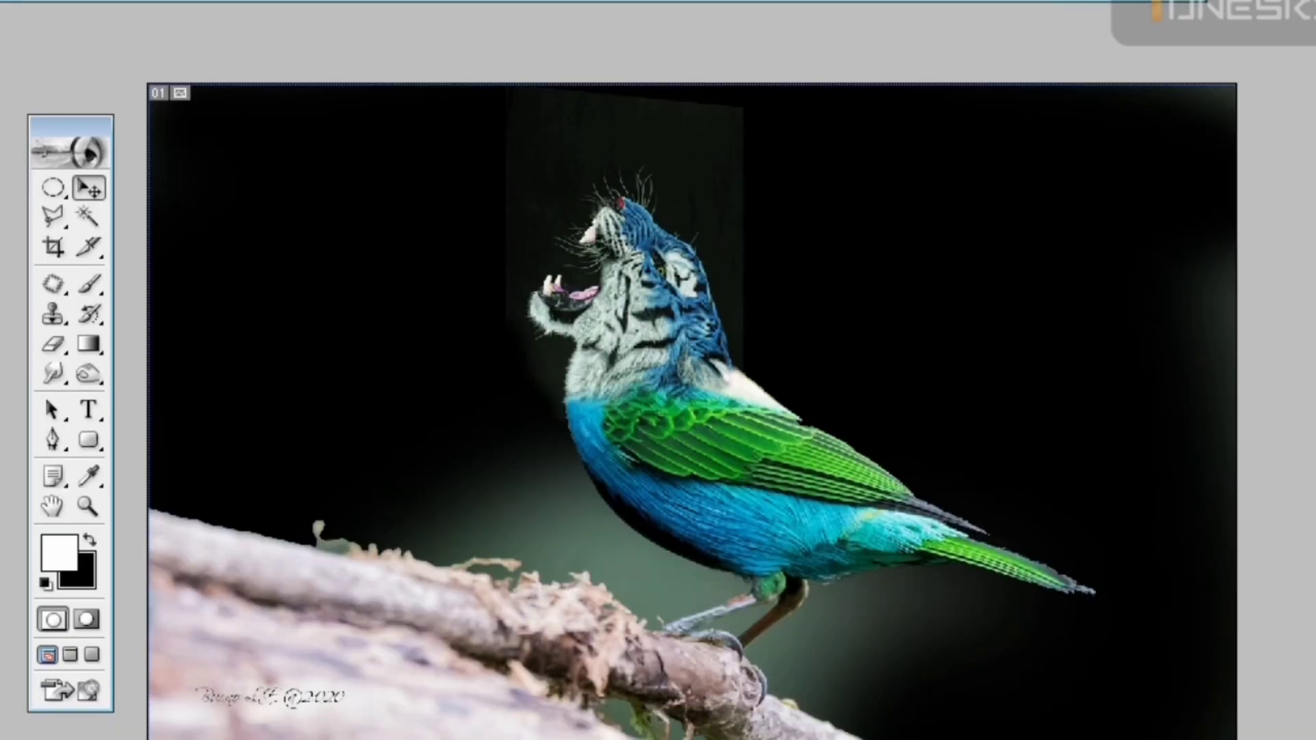
pyautogui.press('super')
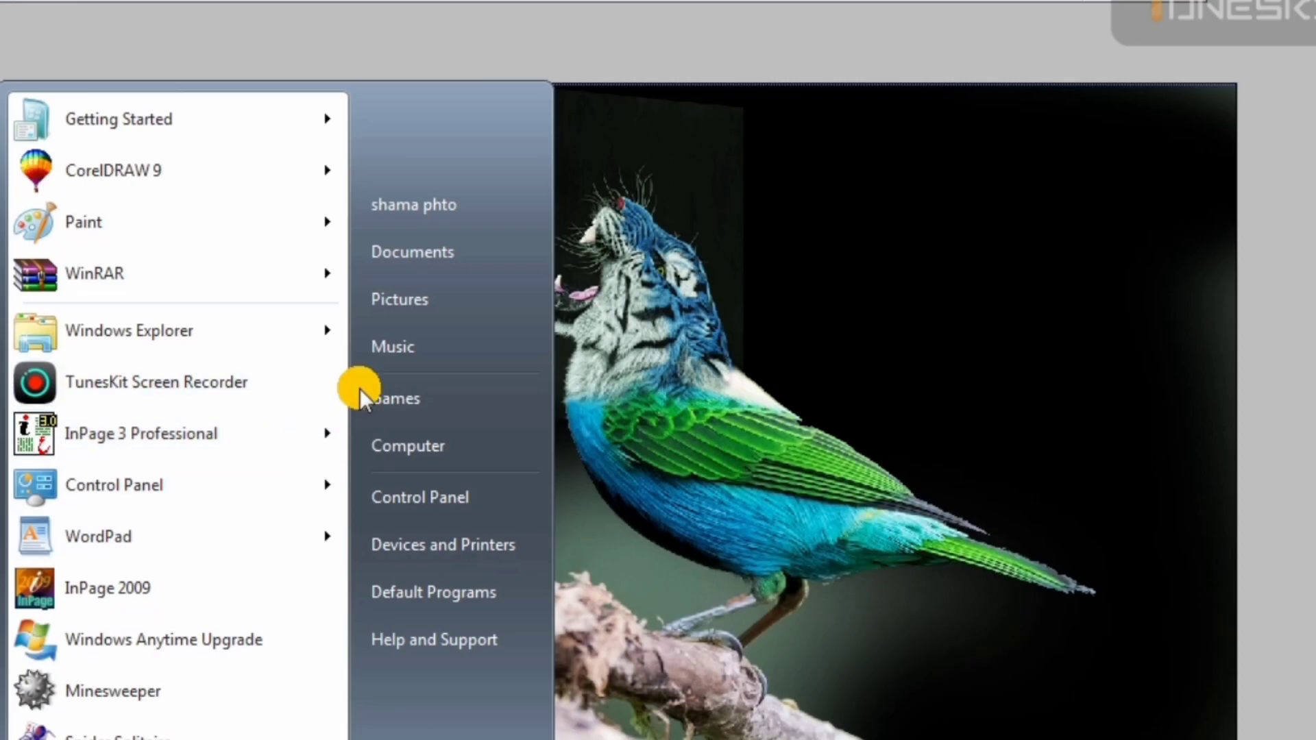
pyautogui.click(407, 435)
pyautogui.click(103, 73)
pyautogui.click(351, 166)
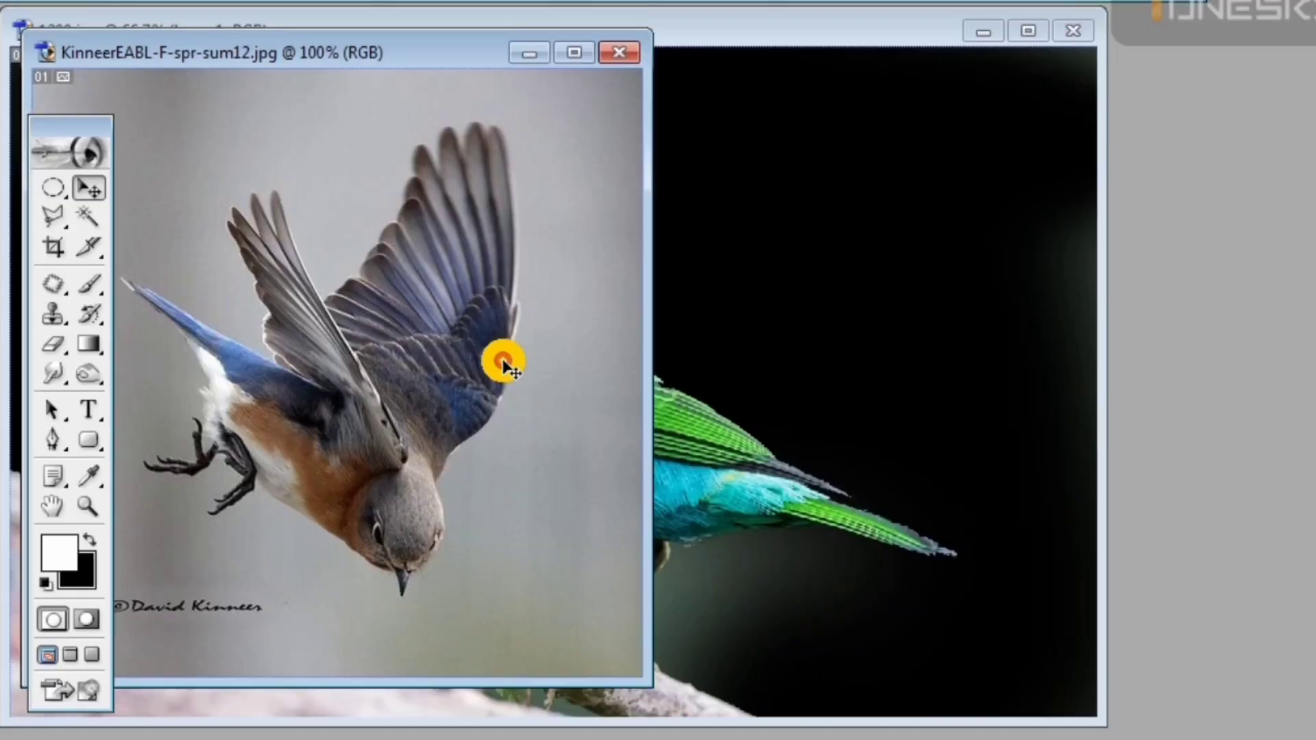
pyautogui.click(574, 53)
pyautogui.click(94, 220)
pyautogui.click(520, 265)
pyautogui.keyDown('shift'); pyautogui.click(454, 312); pyautogui.keyUp('shift')
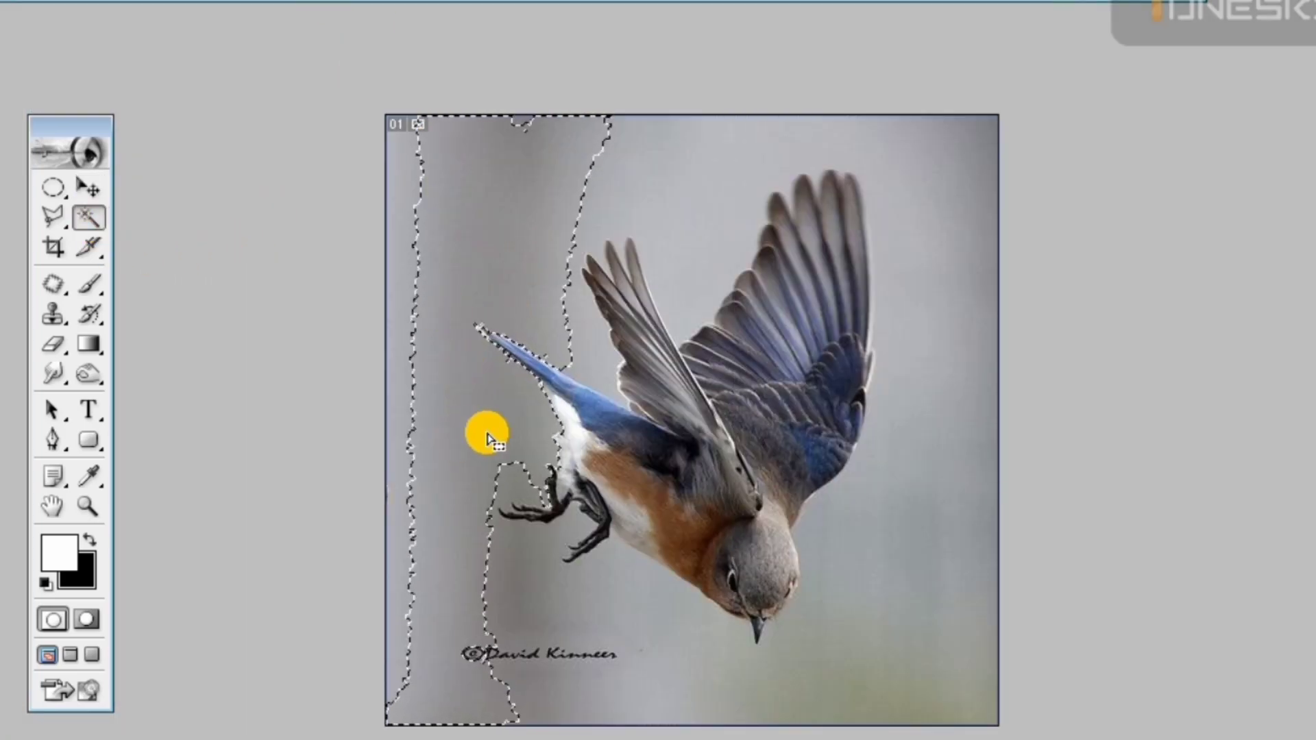
pyautogui.click(675, 641)
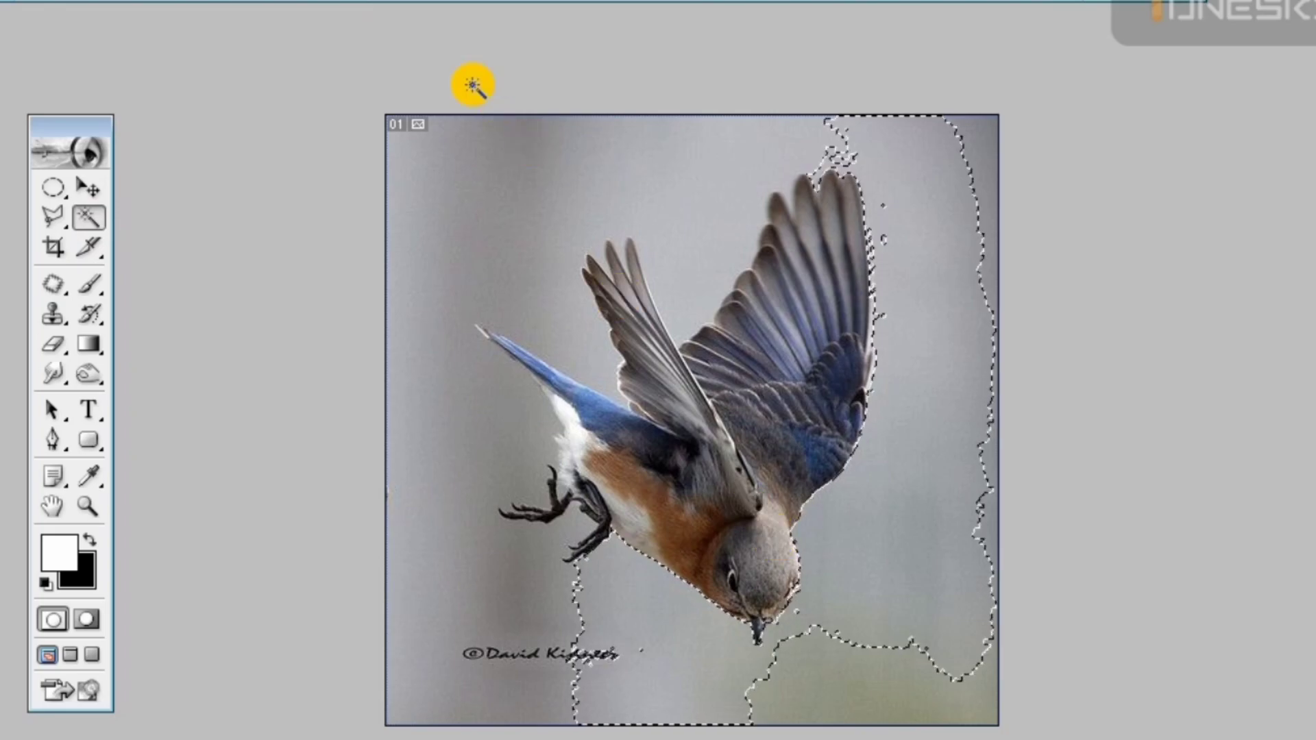
pyautogui.click(447, 262)
pyautogui.click(538, 297)
pyautogui.hotkey('ctrl', 'd')
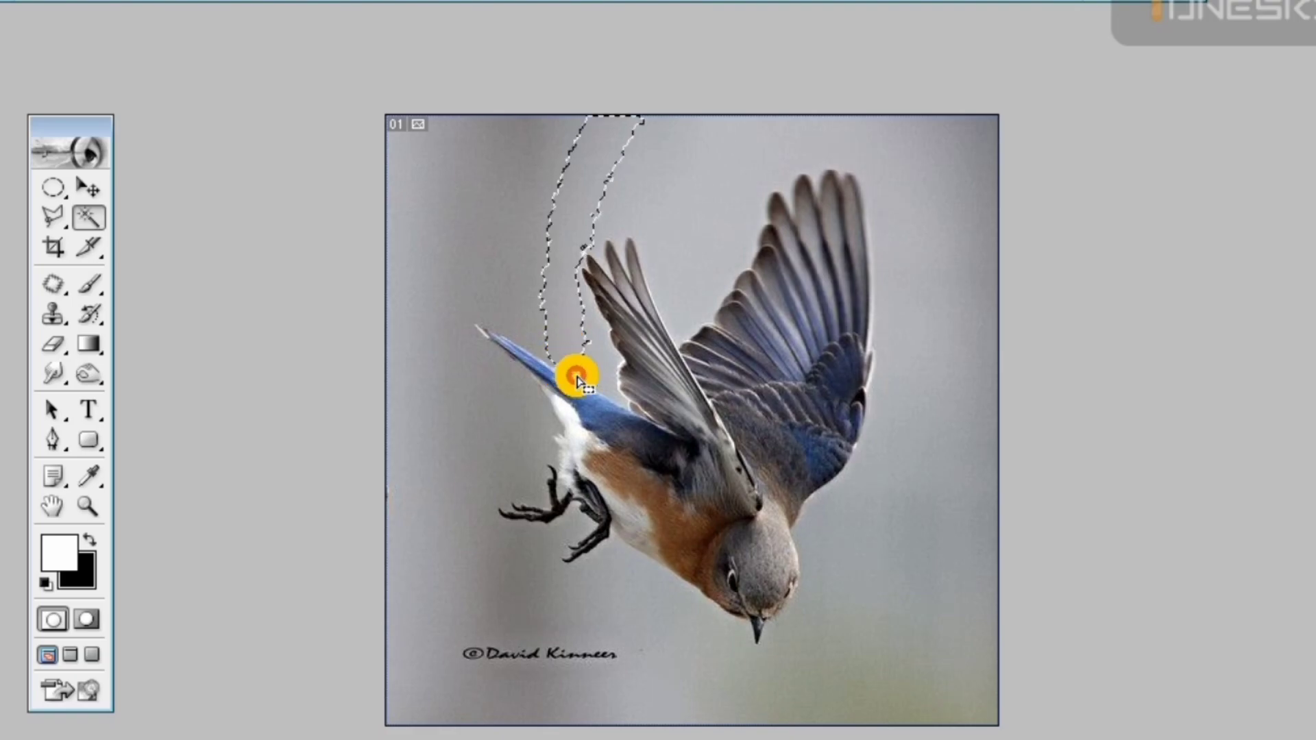
pyautogui.click(637, 631)
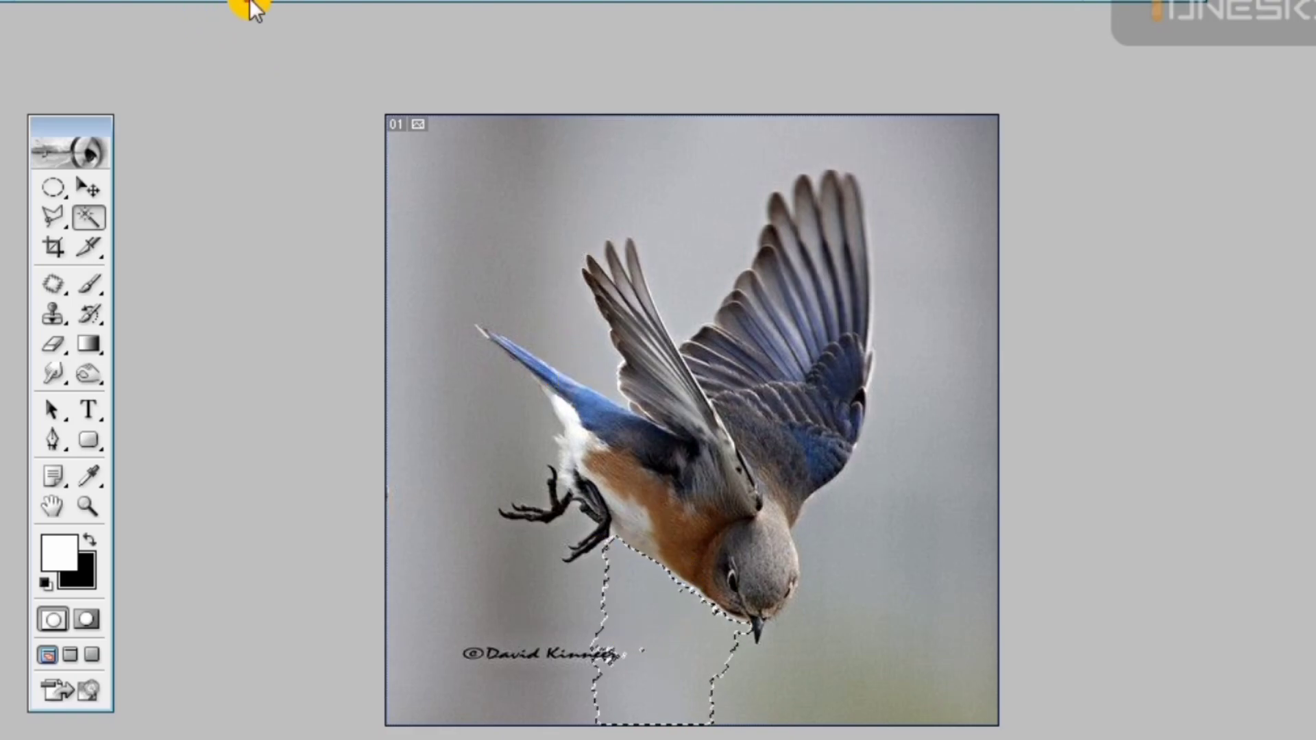
pyautogui.hotkey('ctrl', 'd')
# Select the grey background around the bluebird with the Magic Wand, combining the areas above, beside and below it
pyautogui.click(444, 187)
pyautogui.click(561, 304)
pyautogui.click(592, 373)
pyautogui.click(843, 634)
pyautogui.click(671, 659)
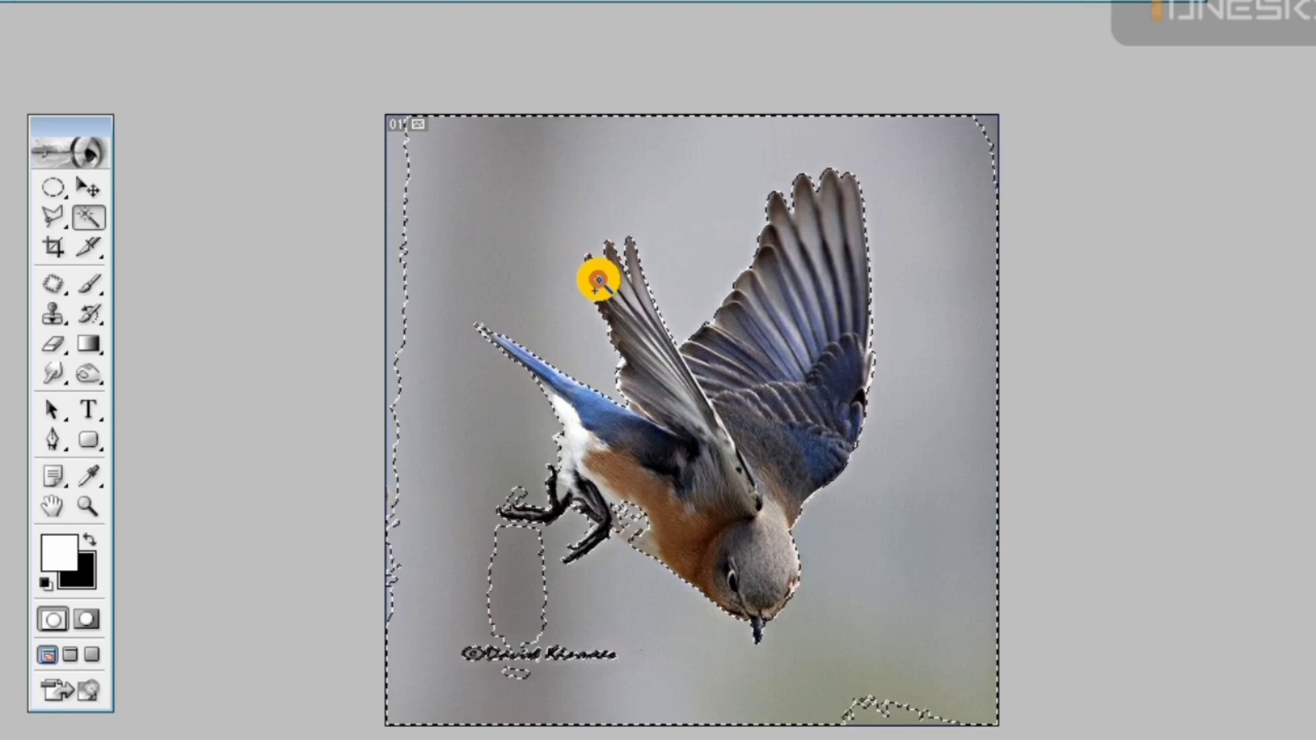
# Add the remaining background between the wing feathers and around the bird's feet to the Magic Wand selection
pyautogui.scroll(4, 607, 277)
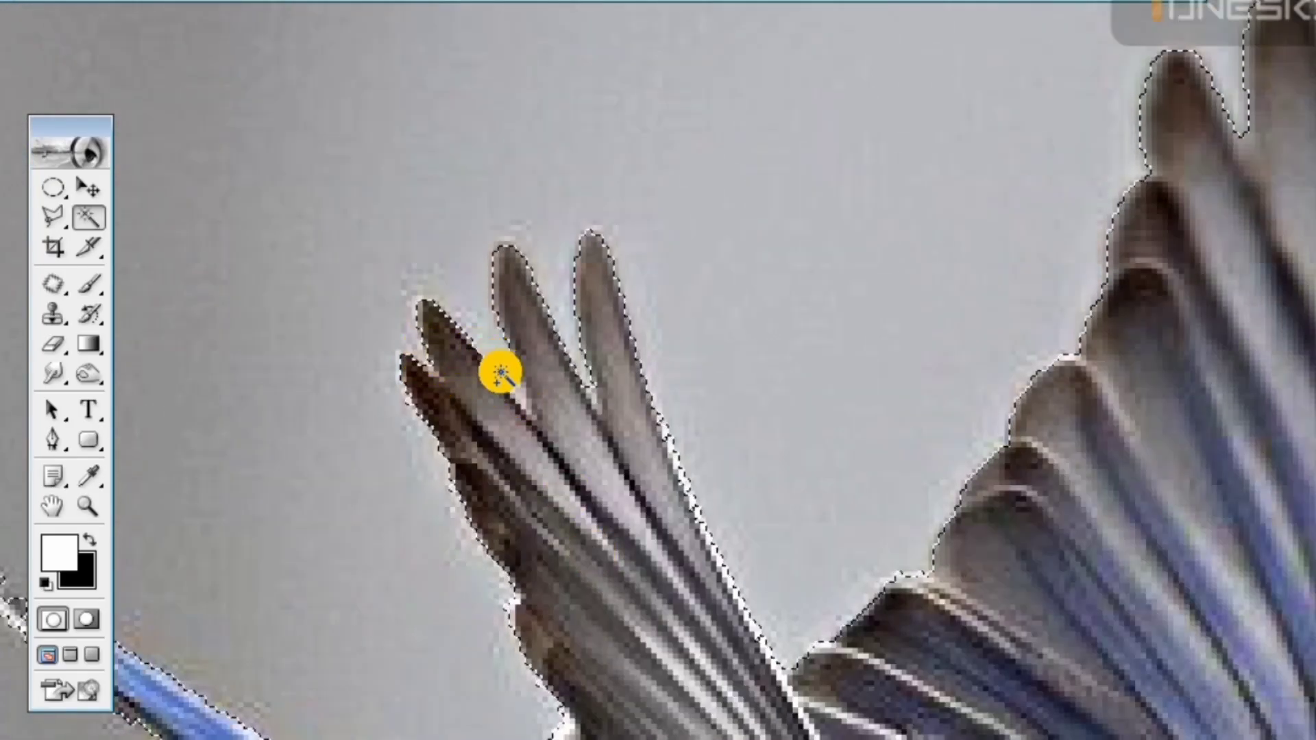
pyautogui.press('space')
pyautogui.moveTo(453, 685); pyautogui.dragTo(644, 275)
pyautogui.moveTo(353, 737); pyautogui.dragTo(513, 307)
pyautogui.keyDown('shift'); pyautogui.click(493, 395); pyautogui.keyUp('shift')
pyautogui.keyDown('shift'); pyautogui.click(607, 536); pyautogui.keyUp('shift')
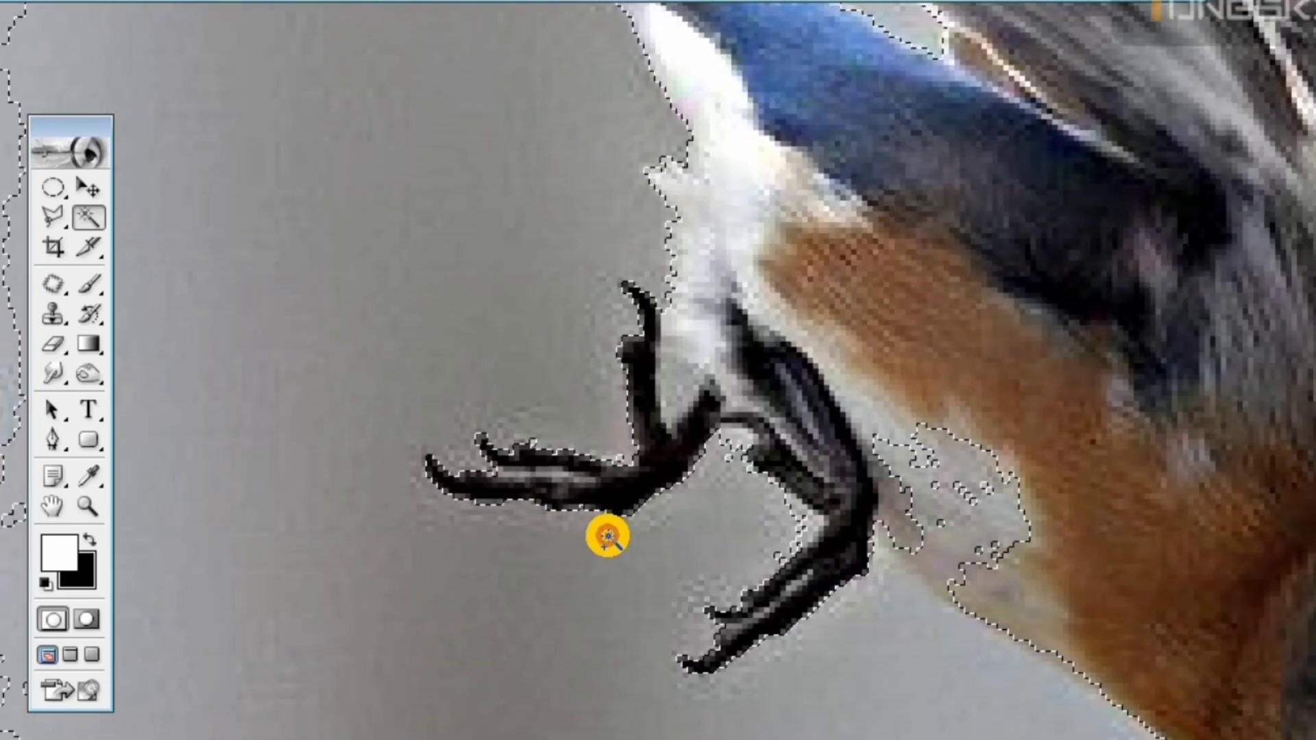
pyautogui.press('space')
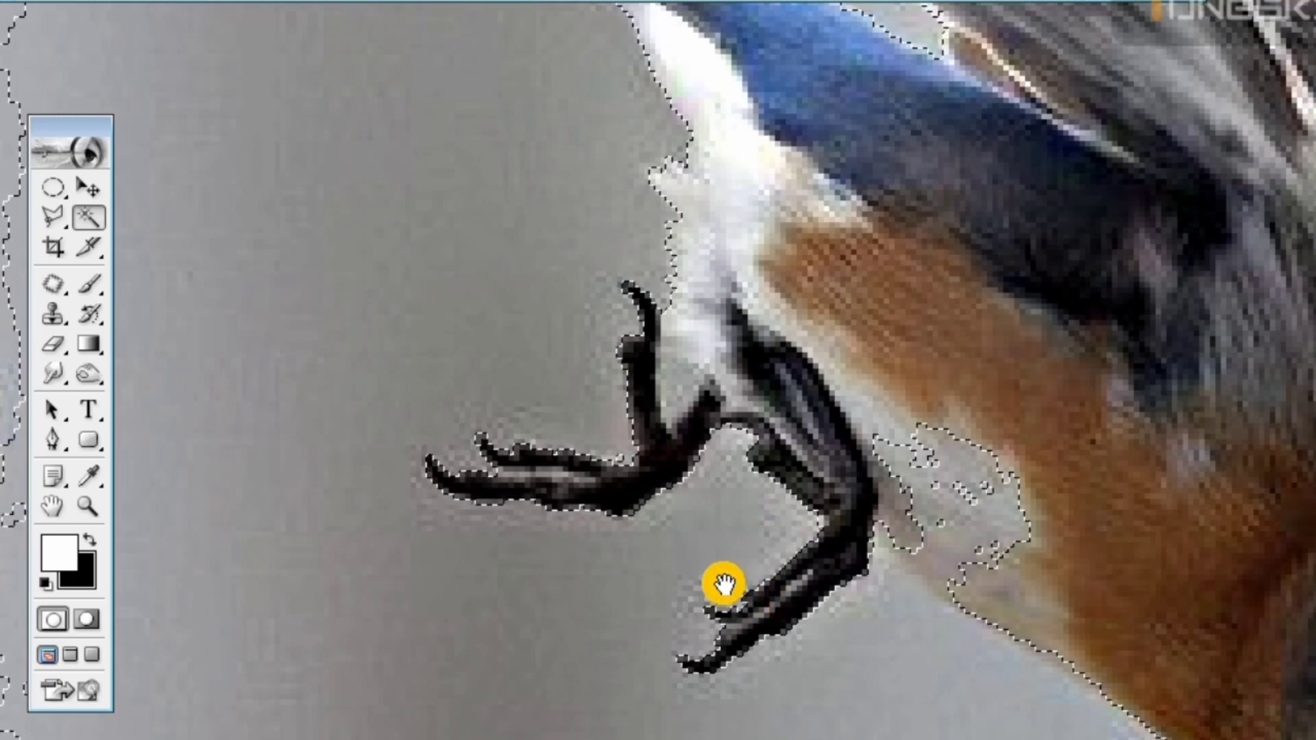
pyautogui.moveTo(722, 585); pyautogui.dragTo(434, 273)
pyautogui.moveTo(798, 557); pyautogui.dragTo(584, 540)
pyautogui.hotkey('ctrl', '-')
pyautogui.hotkey('ctrl', '-')
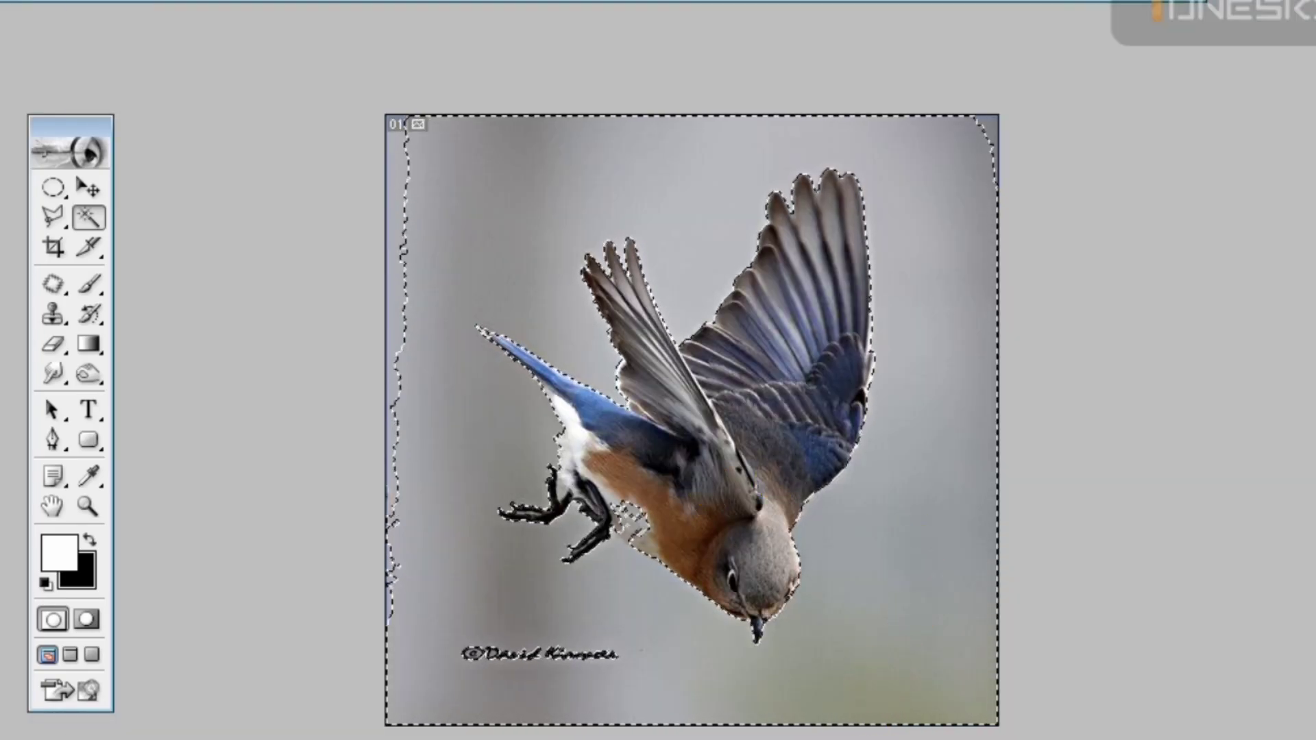
pyautogui.click(881, 624)
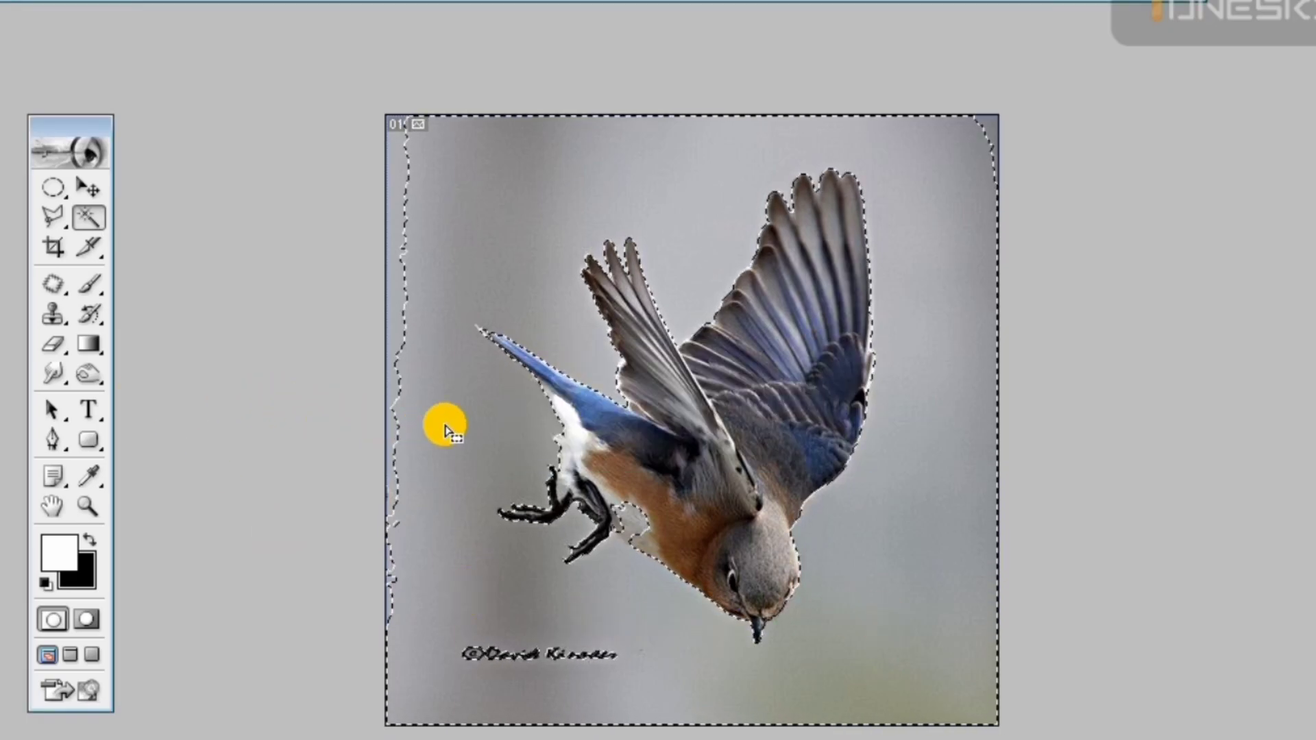
# Show the layers and try deleting the selected grey background around the bluebird
pyautogui.press('F7')
pyautogui.moveTo(743, 96); pyautogui.dragTo(1252, 124)
pyautogui.press('Delete')
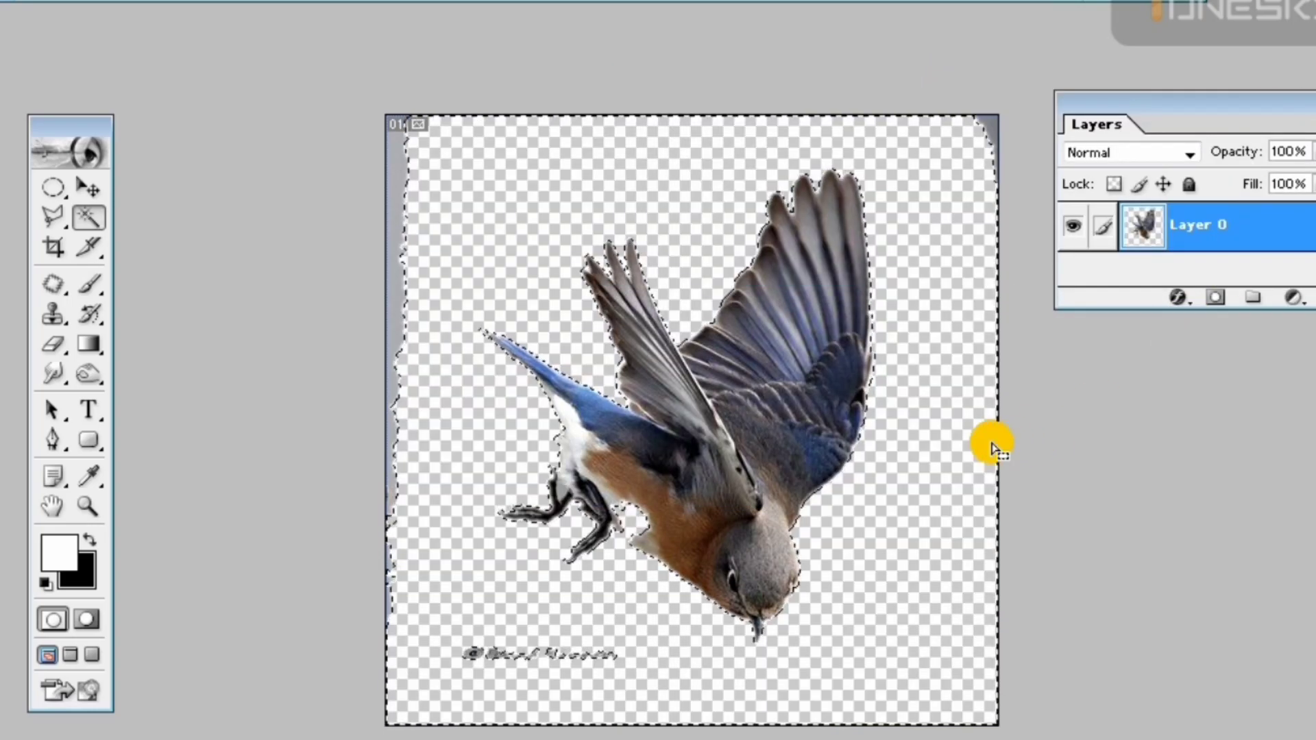
pyautogui.press('e')
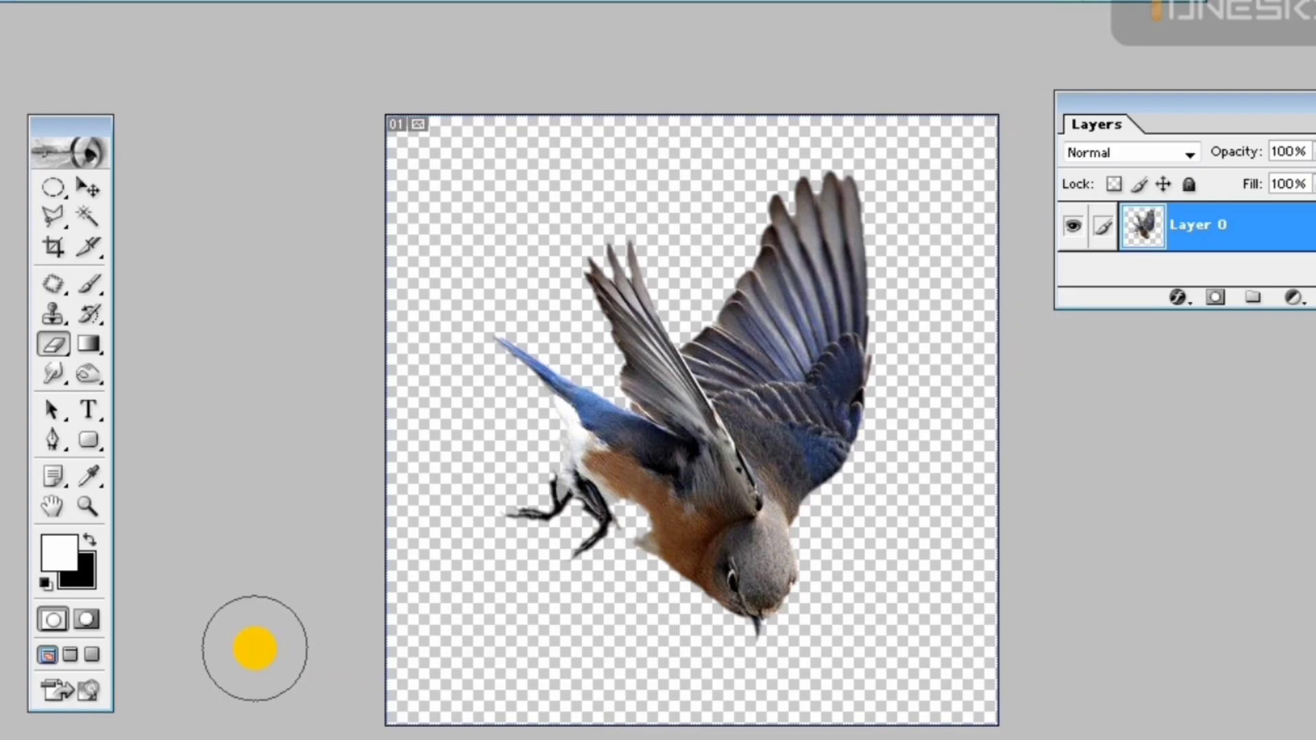
# Undo the background deletions and the trial eraser stroke along the photo's side strip
pyautogui.hotkey('ctrl', 'alt', 'z')
pyautogui.hotkey('ctrl', 'alt', 'z')
pyautogui.hotkey('ctrl', 'alt', 'z')
pyautogui.hotkey('ctrl', 'alt', 'z')
pyautogui.hotkey('ctrl', 'alt', 'z')
pyautogui.hotkey('ctrl', 'alt', 'z')
pyautogui.hotkey('ctrl', 'alt', 'z')
pyautogui.hotkey('ctrl', 'alt', 'z')
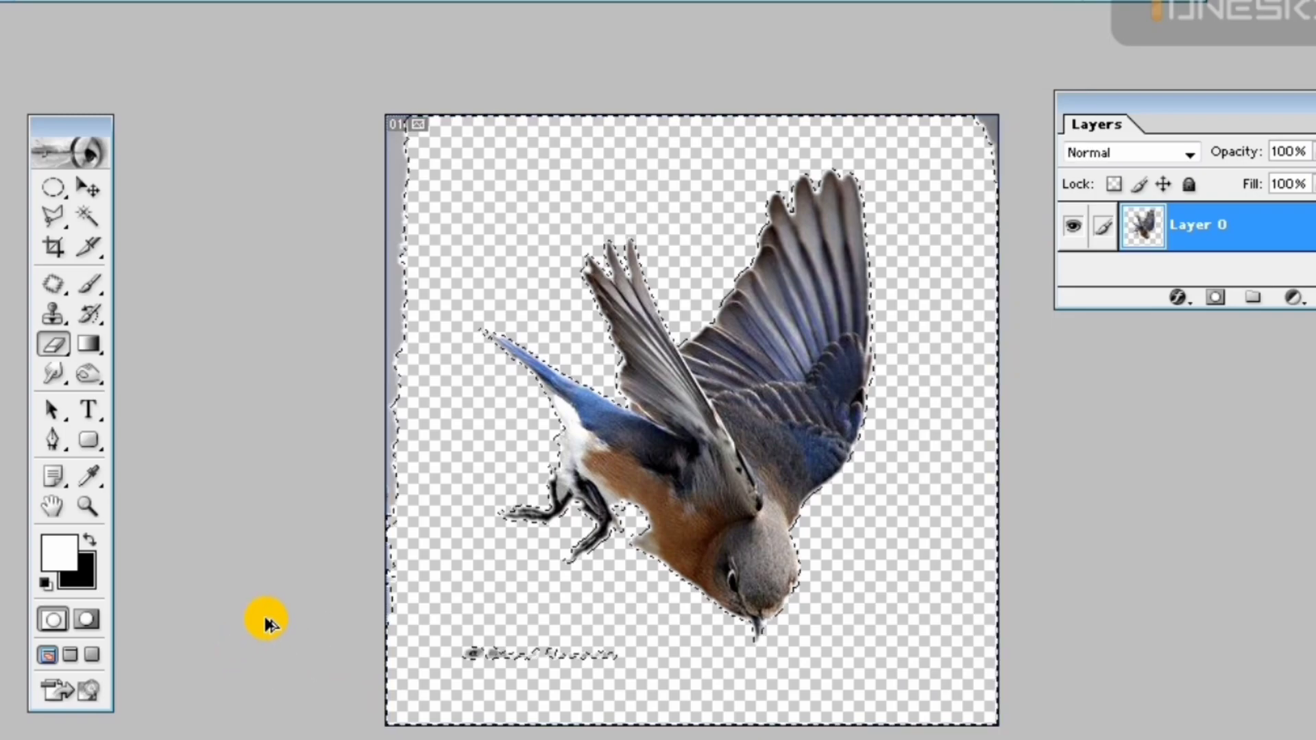
pyautogui.moveTo(400, 118); pyautogui.dragTo(390, 596)
pyautogui.hotkey('ctrl', 'z')
# Convert the bluebird photo's background into Layer 0 and erase the grey area softly within a feathered selection
pyautogui.doubleClick(1154, 240)
pyautogui.press('Return')
pyautogui.hotkey('ctrl', 'alt', 'd')
pyautogui.press('Return')
pyautogui.moveTo(864, 209)
pyautogui.mouseDown()
pyautogui.moveTo(749, 157)
pyautogui.moveTo(722, 284)
pyautogui.moveTo(785, 206)
pyautogui.moveTo(618, 332)
pyautogui.moveTo(614, 363)
pyautogui.moveTo(489, 309)
pyautogui.moveTo(567, 363)
pyautogui.moveTo(710, 235)
pyautogui.moveTo(821, 247)
pyautogui.moveTo(850, 165)
pyautogui.moveTo(918, 148)
pyautogui.moveTo(847, 340)
pyautogui.moveTo(770, 475)
pyautogui.moveTo(801, 542)
pyautogui.moveTo(793, 594)
pyautogui.moveTo(697, 590)
pyautogui.moveTo(740, 691)
pyautogui.moveTo(912, 335)
pyautogui.moveTo(895, 486)
pyautogui.moveTo(974, 517)
pyautogui.moveTo(927, 693)
pyautogui.moveTo(628, 709)
pyautogui.moveTo(375, 605)
pyautogui.moveTo(365, 380)
pyautogui.moveTo(429, 161)
pyautogui.moveTo(701, 104)
pyautogui.moveTo(605, 138)
pyautogui.moveTo(484, 233)
pyautogui.moveTo(443, 295)
pyautogui.moveTo(439, 440)
pyautogui.moveTo(493, 442)
pyautogui.moveTo(449, 505)
pyautogui.moveTo(485, 616)
pyautogui.moveTo(546, 668)
pyautogui.moveTo(584, 648)
pyautogui.moveTo(472, 662)
pyautogui.moveTo(615, 655)
pyautogui.mouseUp()
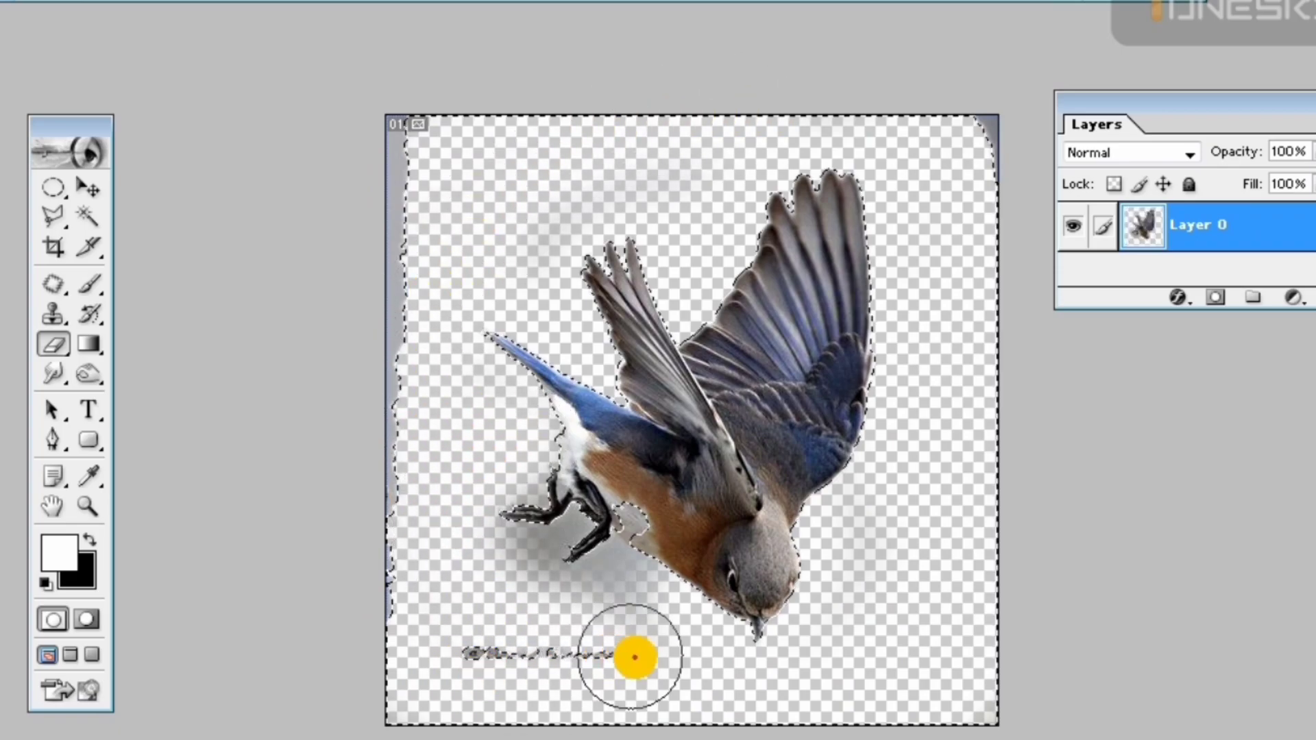
# Erase the grey haze left around the bluebird's tail and feet inside the feathered selection
pyautogui.hotkey('ctrl', '+')
pyautogui.hotkey('ctrl', '+')
pyautogui.moveTo(455, 411); pyautogui.dragTo(688, 175)
pyautogui.moveTo(370, 453)
pyautogui.mouseDown()
pyautogui.moveTo(400, 462)
pyautogui.moveTo(437, 446)
pyautogui.moveTo(446, 461)
pyautogui.moveTo(428, 526)
pyautogui.moveTo(508, 705)
pyautogui.mouseUp()
# Outline the leftover haze below the bluebird's legs and belly with the Polygonal Lasso and feather the selection for clearing
pyautogui.click(52, 215)
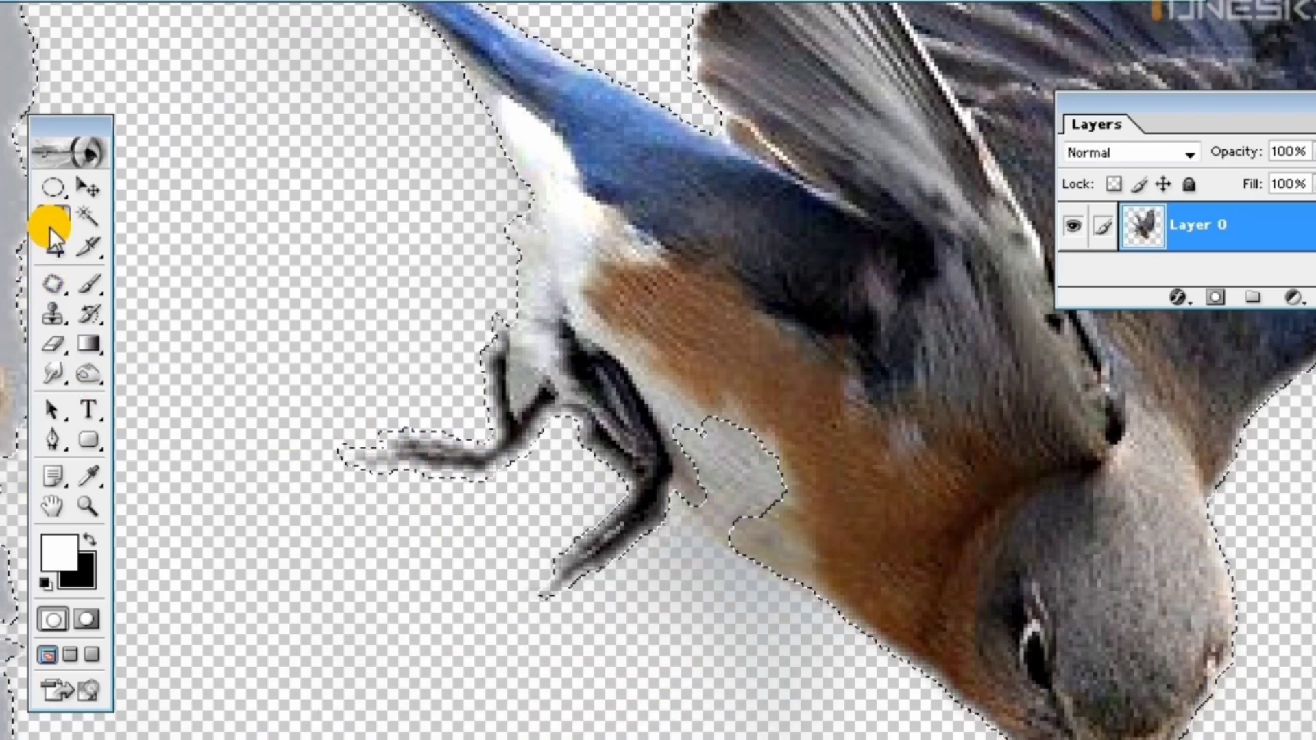
pyautogui.click(248, 221)
pyautogui.click(405, 739)
pyautogui.click(601, 654)
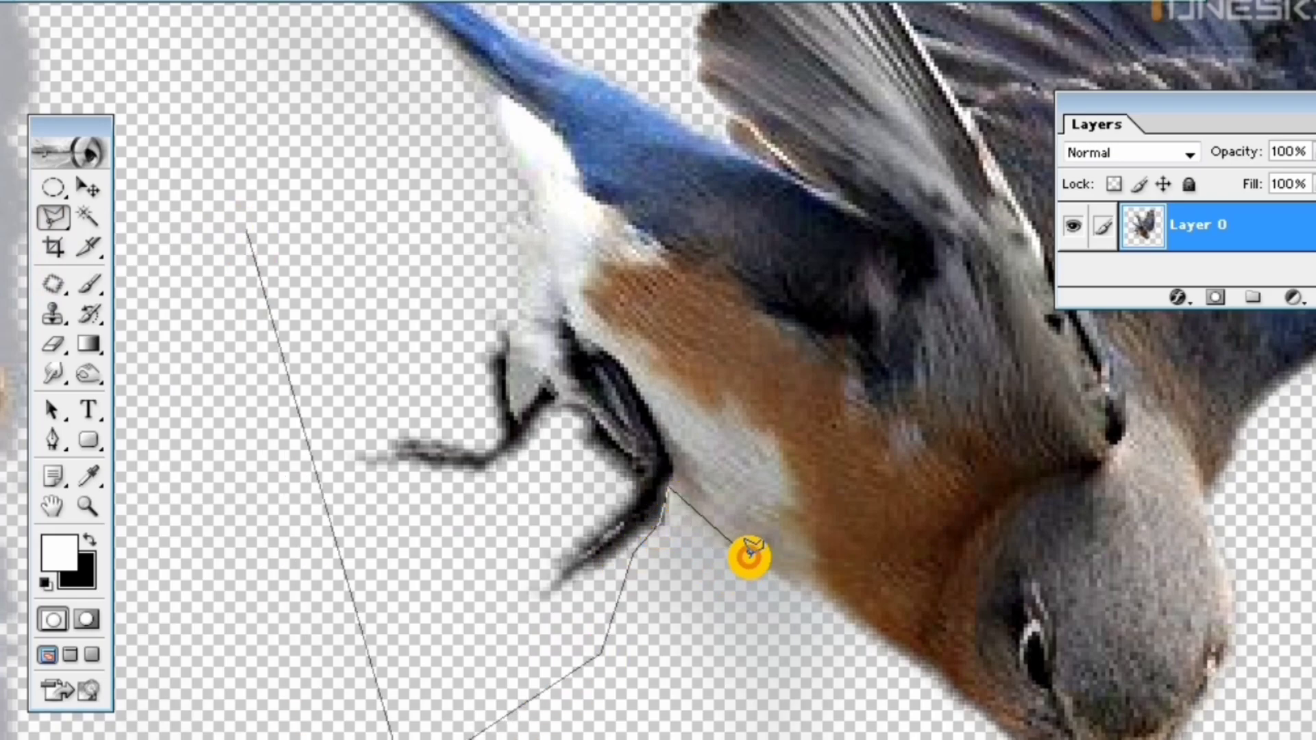
pyautogui.click(854, 622)
pyautogui.click(892, 739)
pyautogui.doubleClick(31, 739)
pyautogui.hotkey('ctrl', 'alt', 'd')
pyautogui.press('Return')
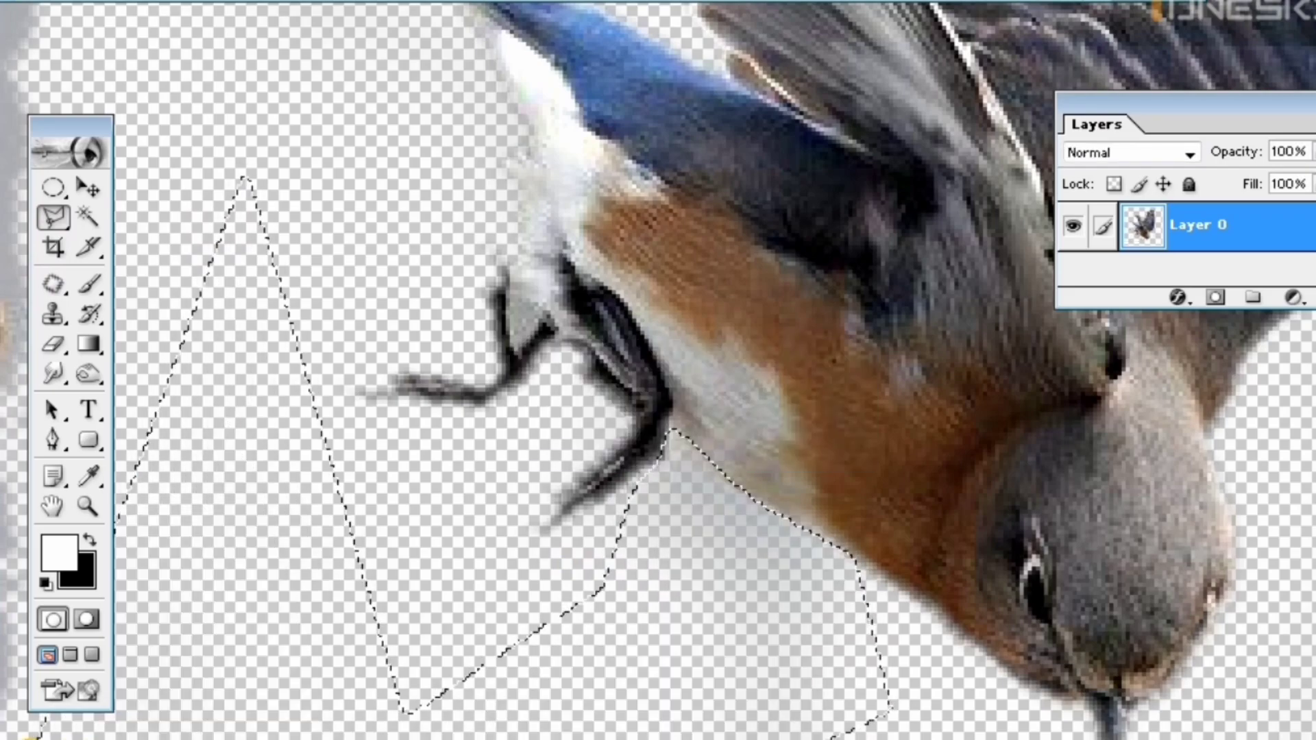
# Clear the leftover background strip along the photo's left edge and the photographer's signature with Polygonal Lasso selections
pyautogui.hotkey('ctrl', 'alt', '0')
pyautogui.click(414, 61)
pyautogui.click(468, 209)
pyautogui.doubleClick(315, 734)
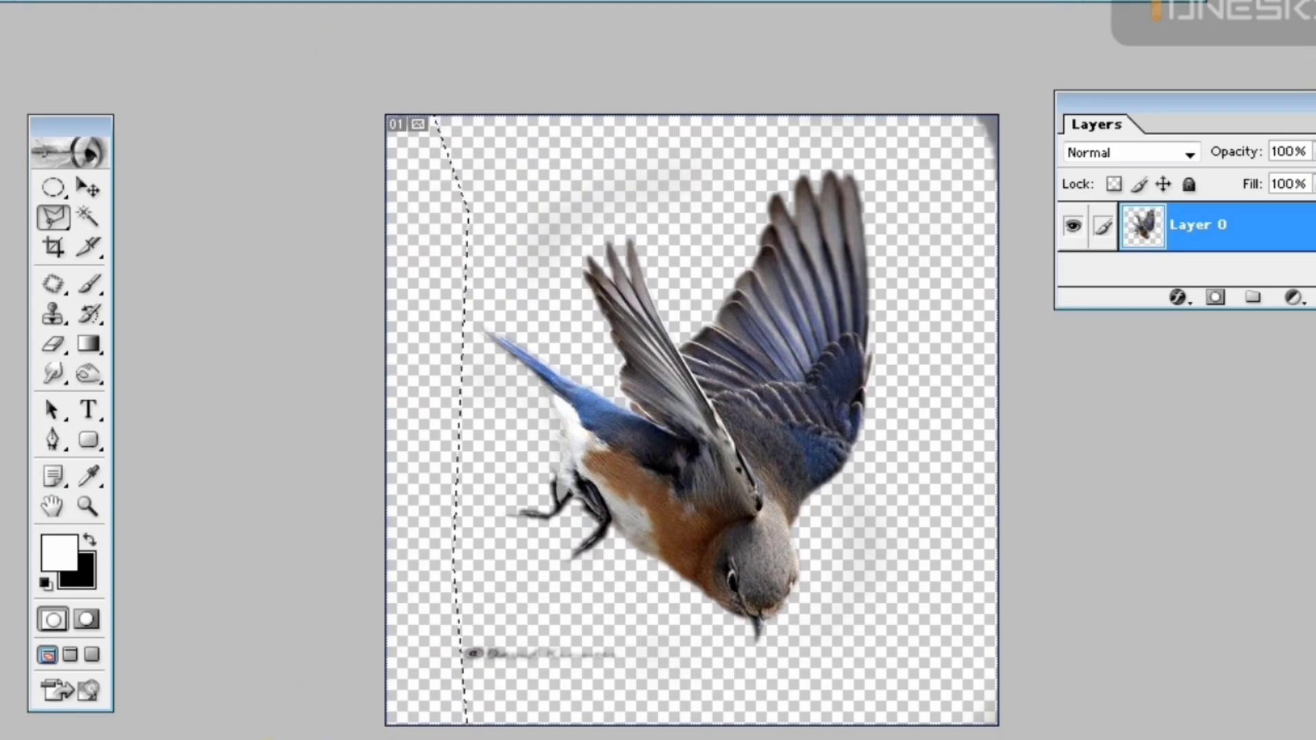
pyautogui.click(588, 629)
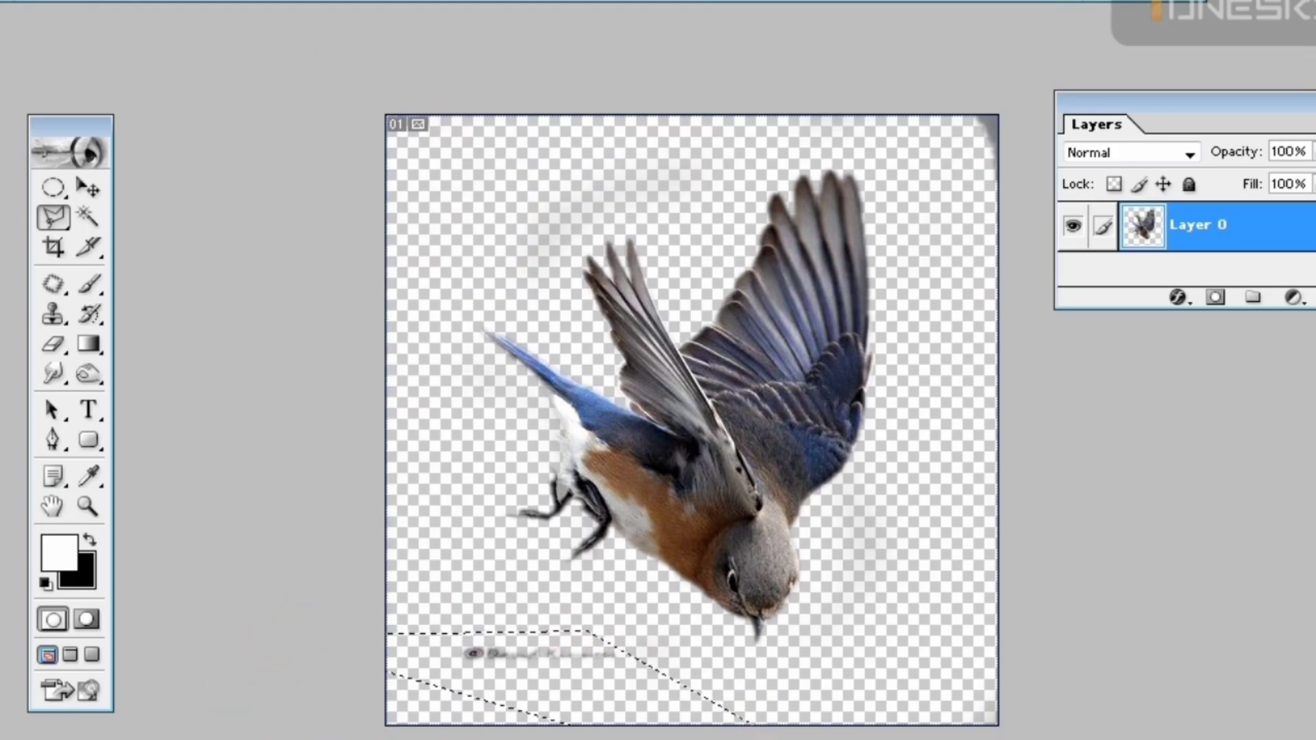
pyautogui.press('Delete')
# Outline the leftover background along the photo's right edge with the Polygonal Lasso and delete it
pyautogui.click(1026, 28)
pyautogui.click(905, 78)
pyautogui.doubleClick(949, 738)
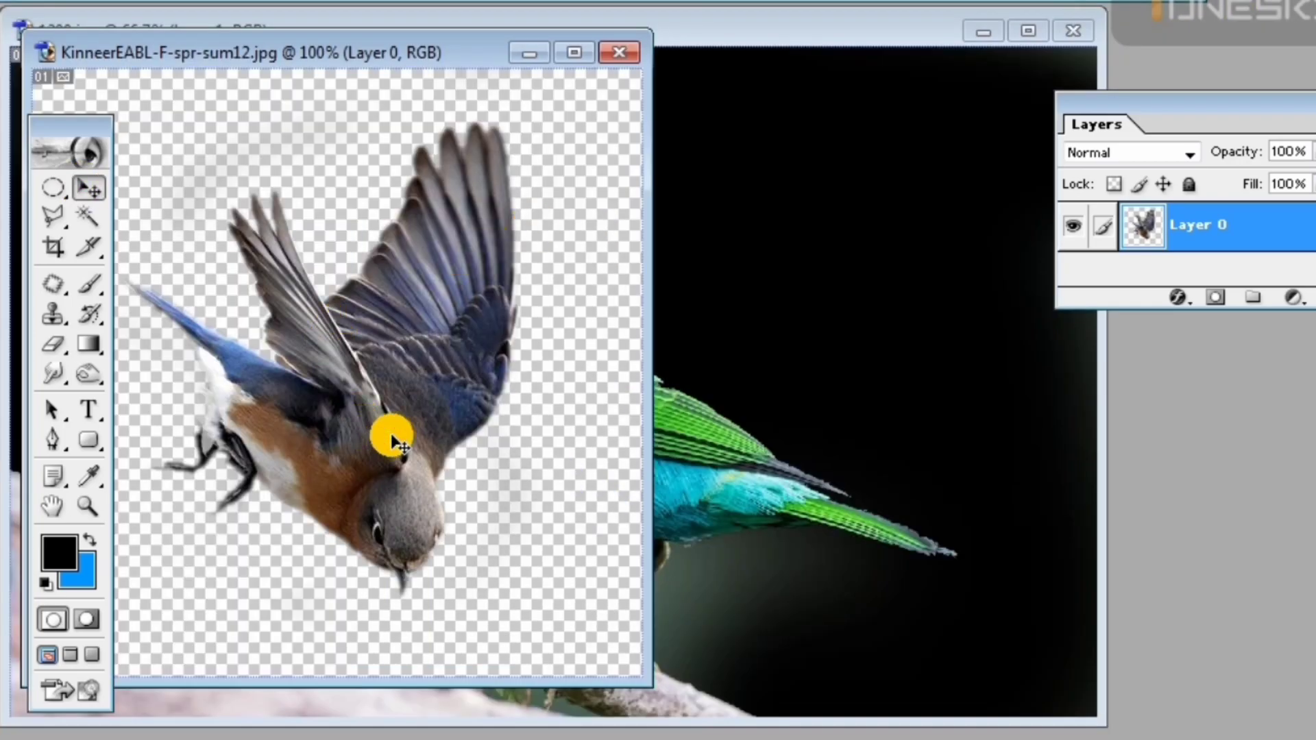
# Copy the cut-out bluebird into the tiger-bird document, maximize that document and place the bluebird in front of the tiger's open mouth
pyautogui.moveTo(394, 442); pyautogui.dragTo(734, 255)
pyautogui.doubleClick(816, 35)
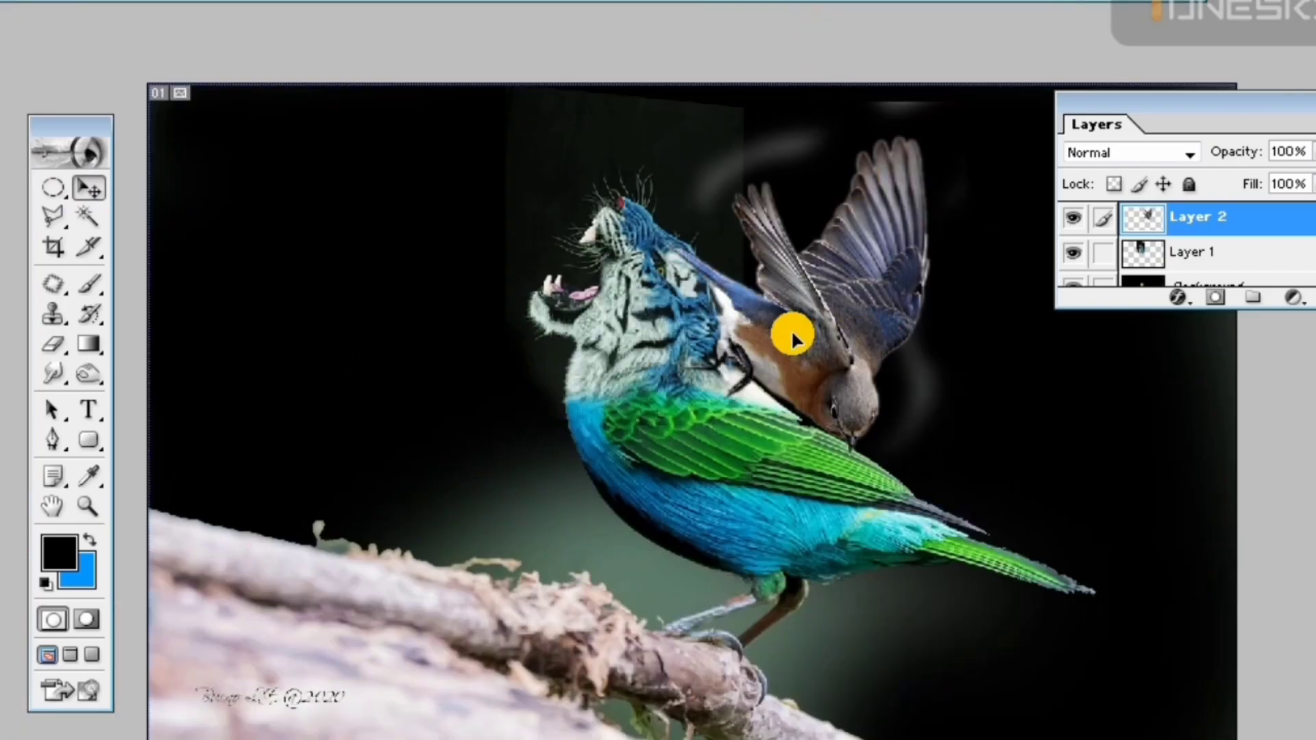
pyautogui.moveTo(793, 331); pyautogui.dragTo(426, 329)
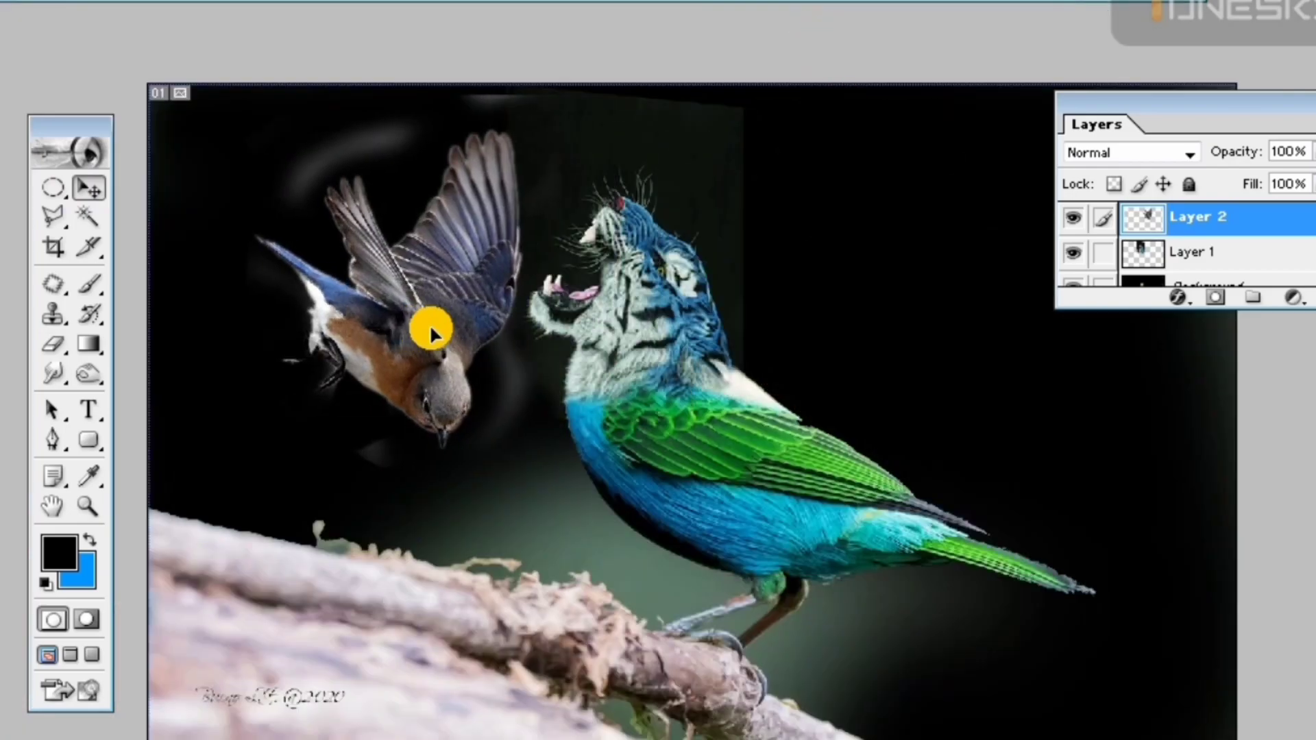
# Merge the tiger head layer down into the Background layer
pyautogui.click(721, 456)
pyautogui.hotkey('ctrl', 'e')
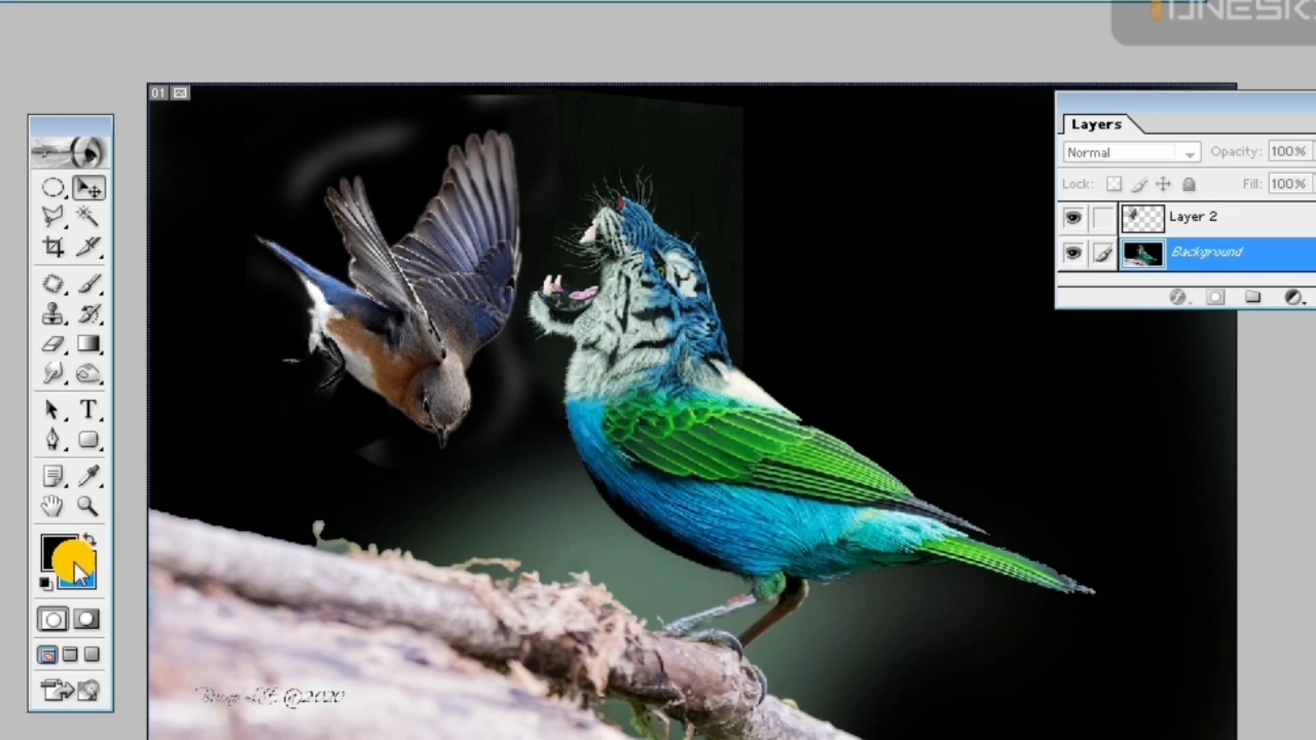
# Convert the Background into an editable layer named Layer 0 and move the tiger-bird picture down within the canvas
pyautogui.doubleClick(1256, 255)
pyautogui.press('Return')
pyautogui.moveTo(734, 446); pyautogui.dragTo(731, 548)
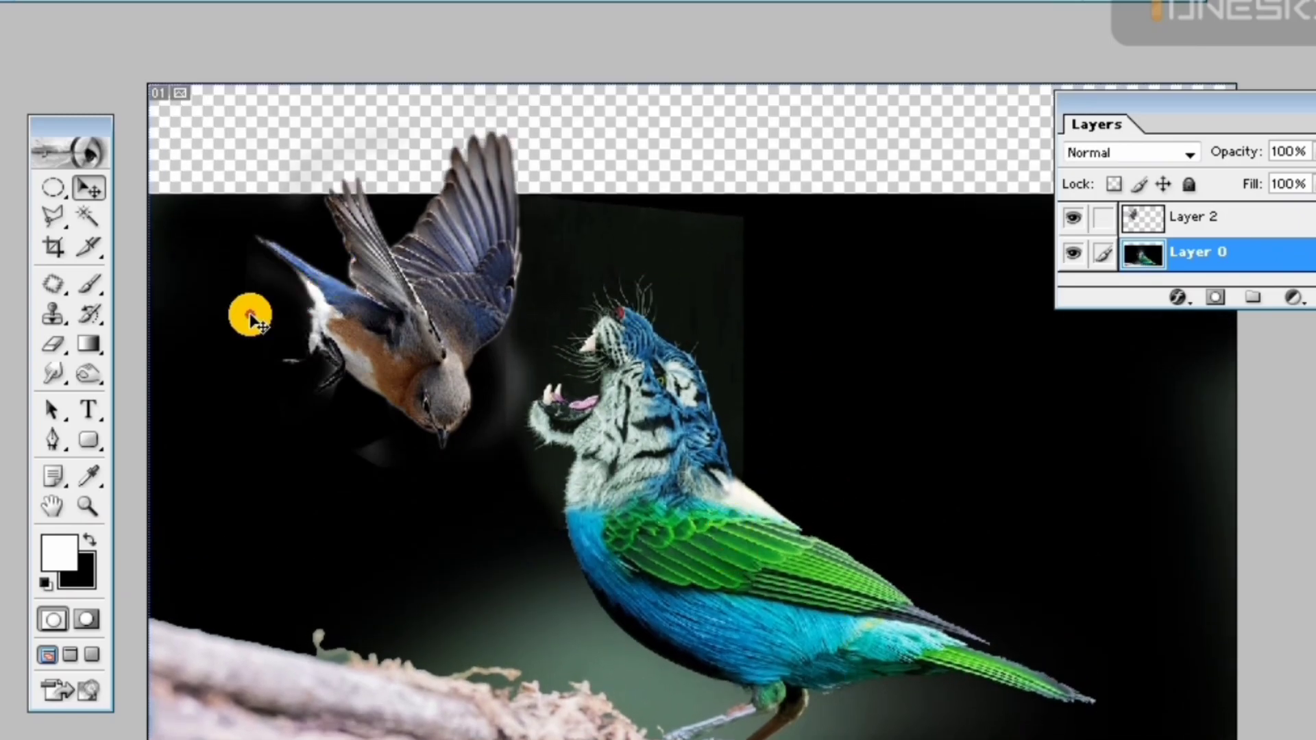
# Confirm black as the background color and fill the empty strip above the tiger-bird picture with it
pyautogui.click(81, 565)
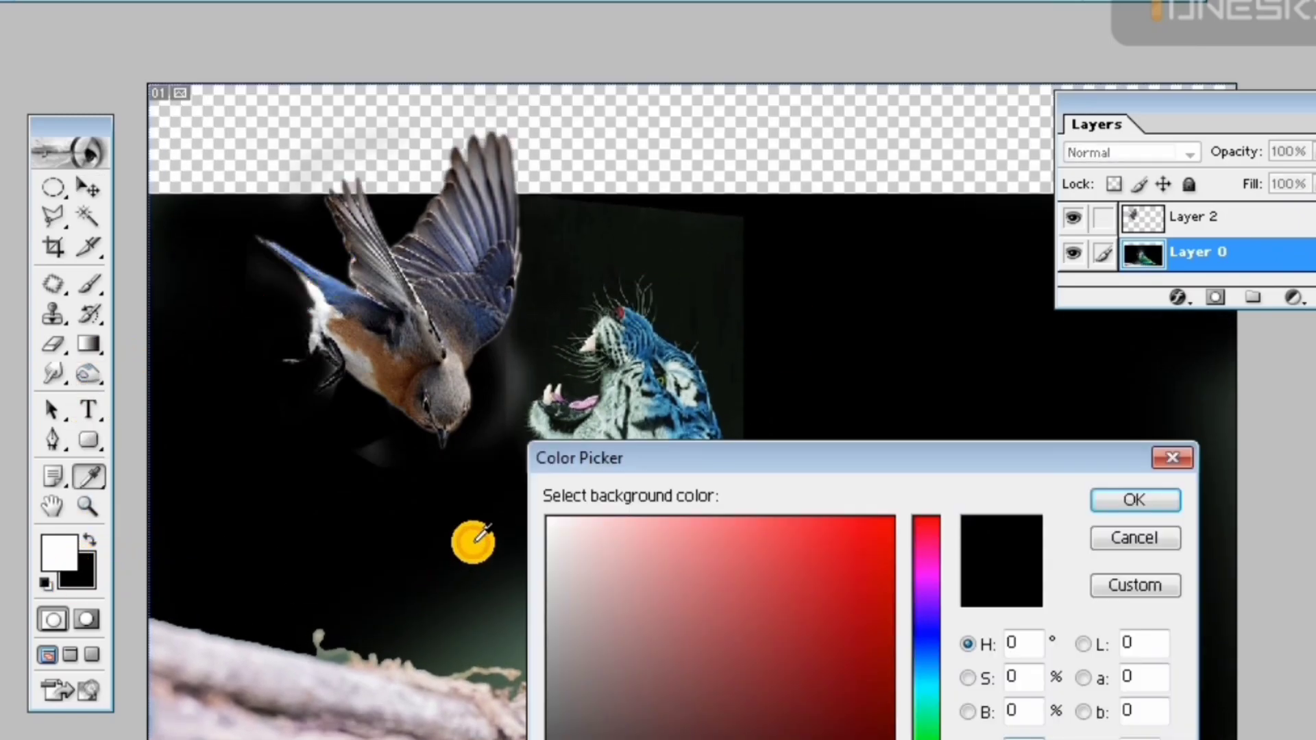
pyautogui.click(1107, 500)
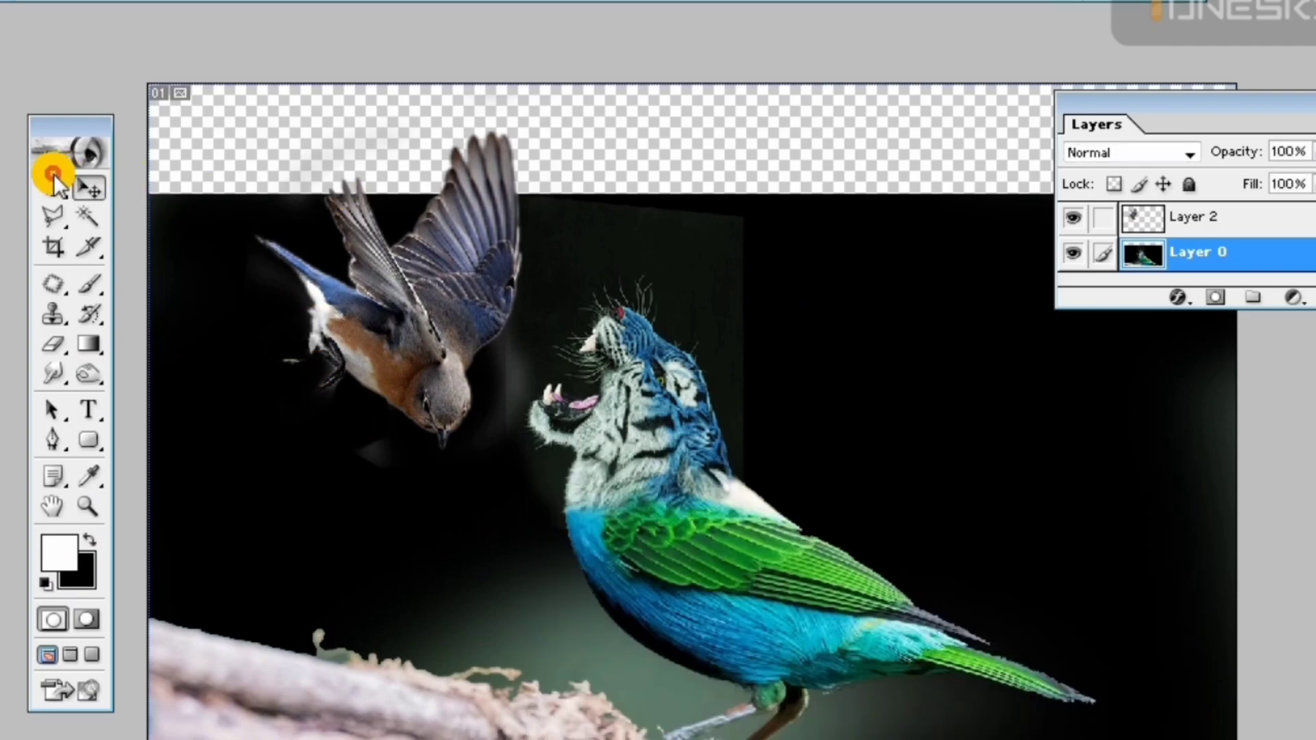
pyautogui.click(219, 162)
pyautogui.hotkey('ctrl', 'BackSpace')
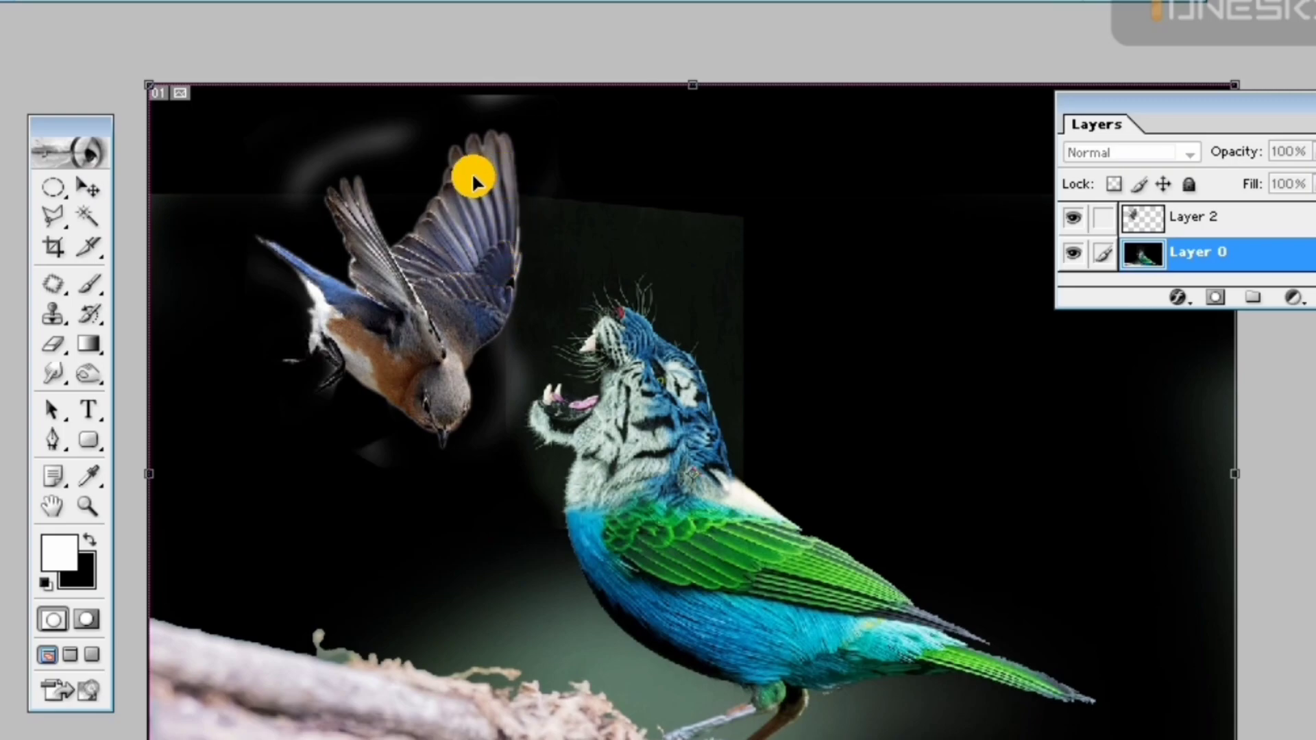
# Enlarge the bluebird slightly with Free Transform and raise it so its beak sits just beside the tiger's open mouth
pyautogui.keyDown('ctrl'); pyautogui.click(431, 320); pyautogui.keyUp('ctrl')
pyautogui.hotkey('ctrl', 't')
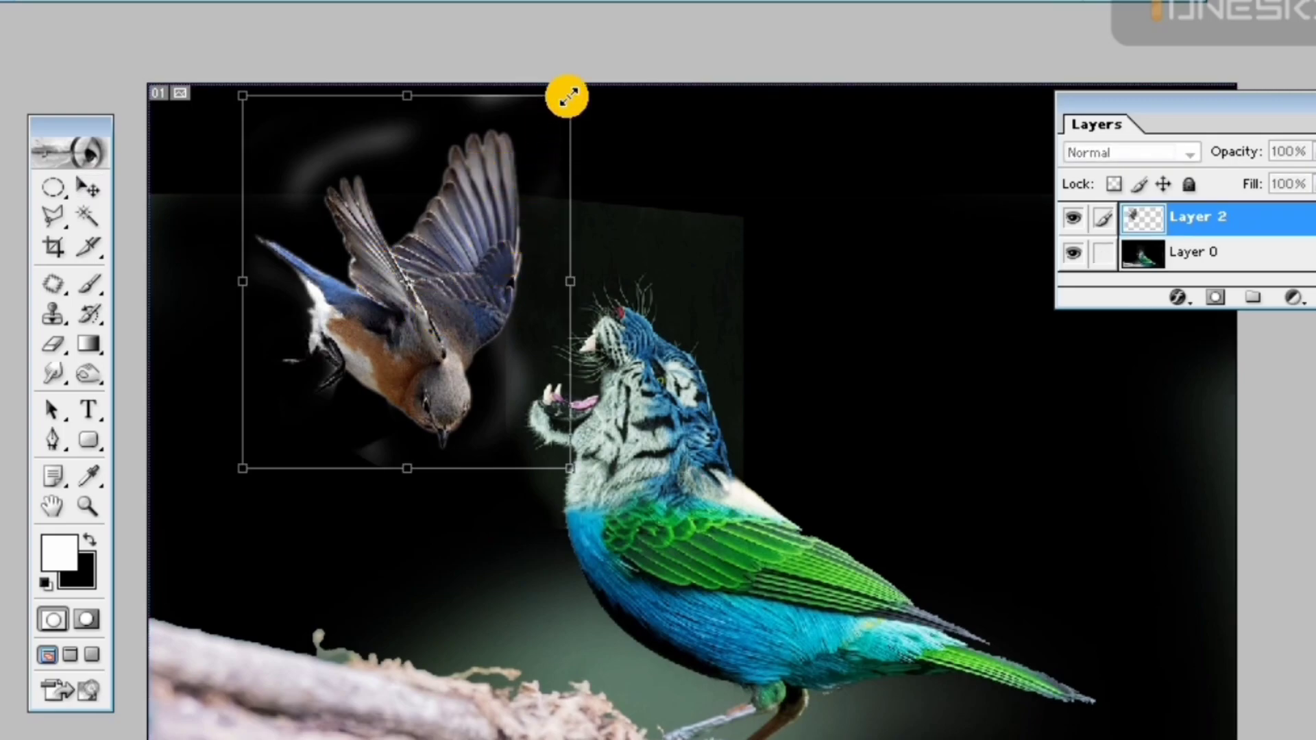
pyautogui.moveTo(566, 94); pyautogui.dragTo(551, 117)
pyautogui.moveTo(440, 274); pyautogui.dragTo(471, 210)
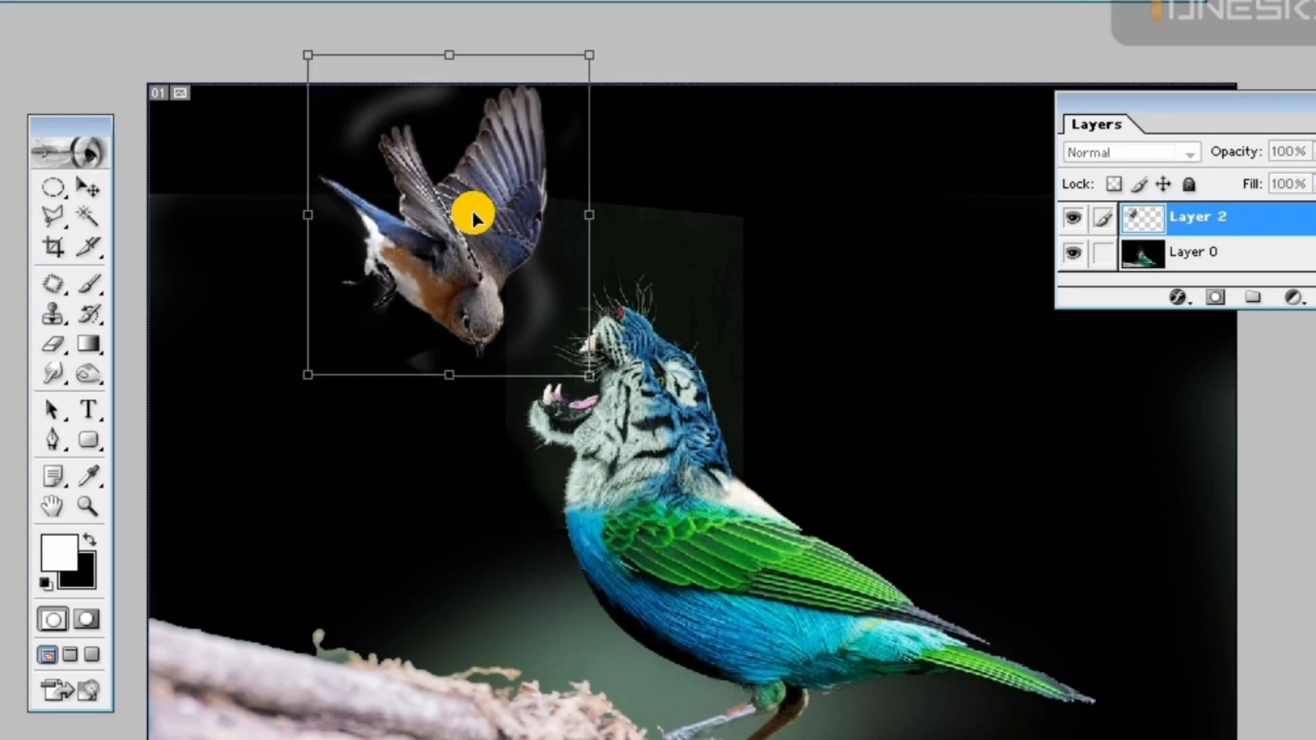
pyautogui.moveTo(583, 55); pyautogui.dragTo(625, 1)
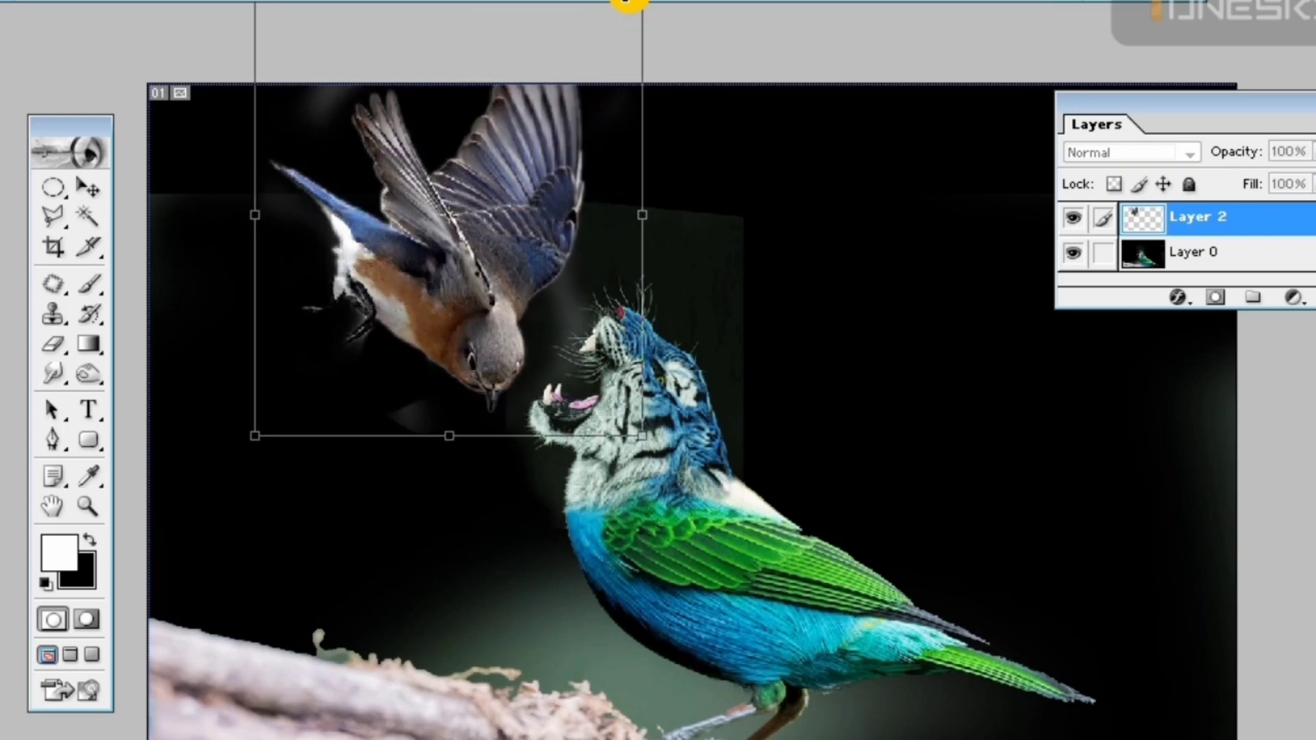
pyautogui.press('Return')
# Shift the tiger-bird picture right, rotate the bluebird to a flatter flight angle and place it above the open mouth
pyautogui.moveTo(670, 537); pyautogui.dragTo(714, 540)
pyautogui.moveTo(429, 219); pyautogui.dragTo(414, 254)
pyautogui.hotkey('ctrl', 't')
pyautogui.moveTo(695, 52); pyautogui.dragTo(620, 18)
pyautogui.moveTo(505, 322); pyautogui.dragTo(538, 233)
pyautogui.press('Return')
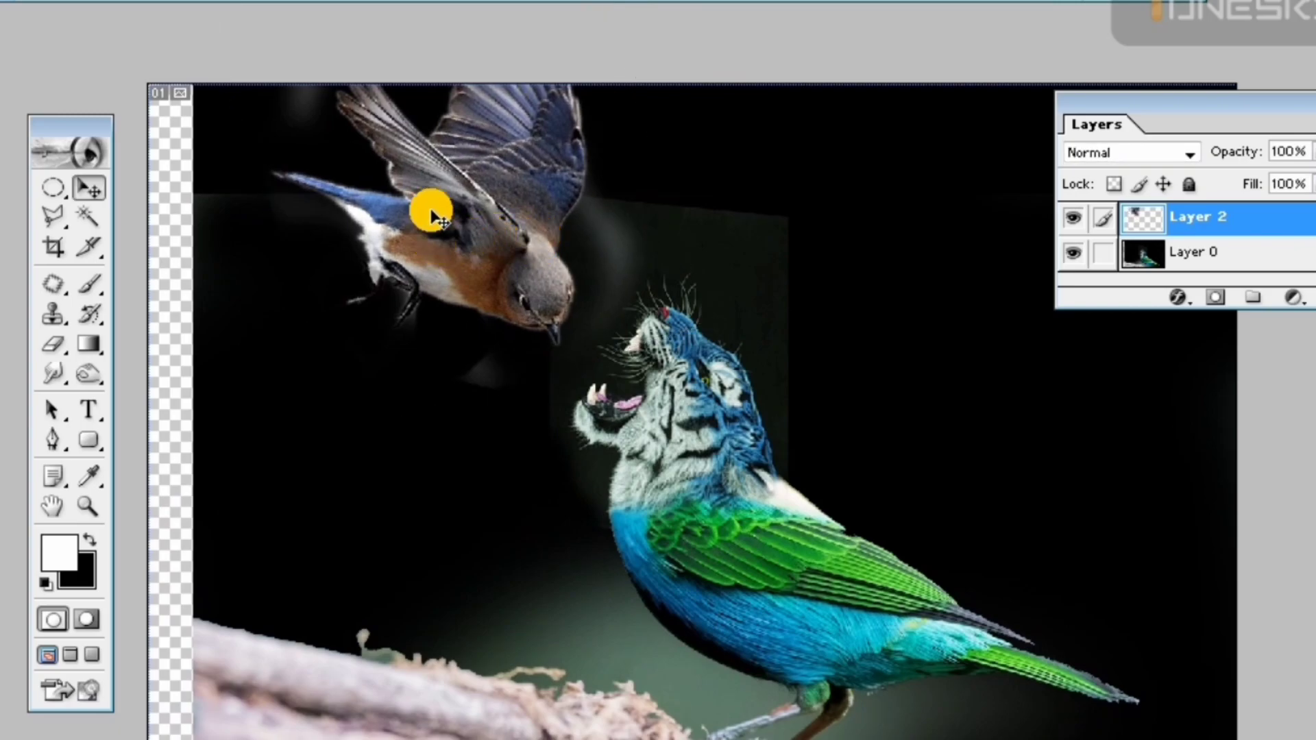
# Erase the faint background smudges left around the bluebird's head and belly on Layer 2
pyautogui.hotkey('ctrl', '+')
pyautogui.moveTo(722, 186); pyautogui.dragTo(677, 233)
pyautogui.press('e')
pyautogui.moveTo(538, 199)
pyautogui.mouseDown()
pyautogui.moveTo(525, 165)
pyautogui.moveTo(546, 220)
pyautogui.moveTo(539, 268)
pyautogui.mouseUp()
pyautogui.moveTo(345, 423); pyautogui.dragTo(340, 395)
pyautogui.click(538, 337)
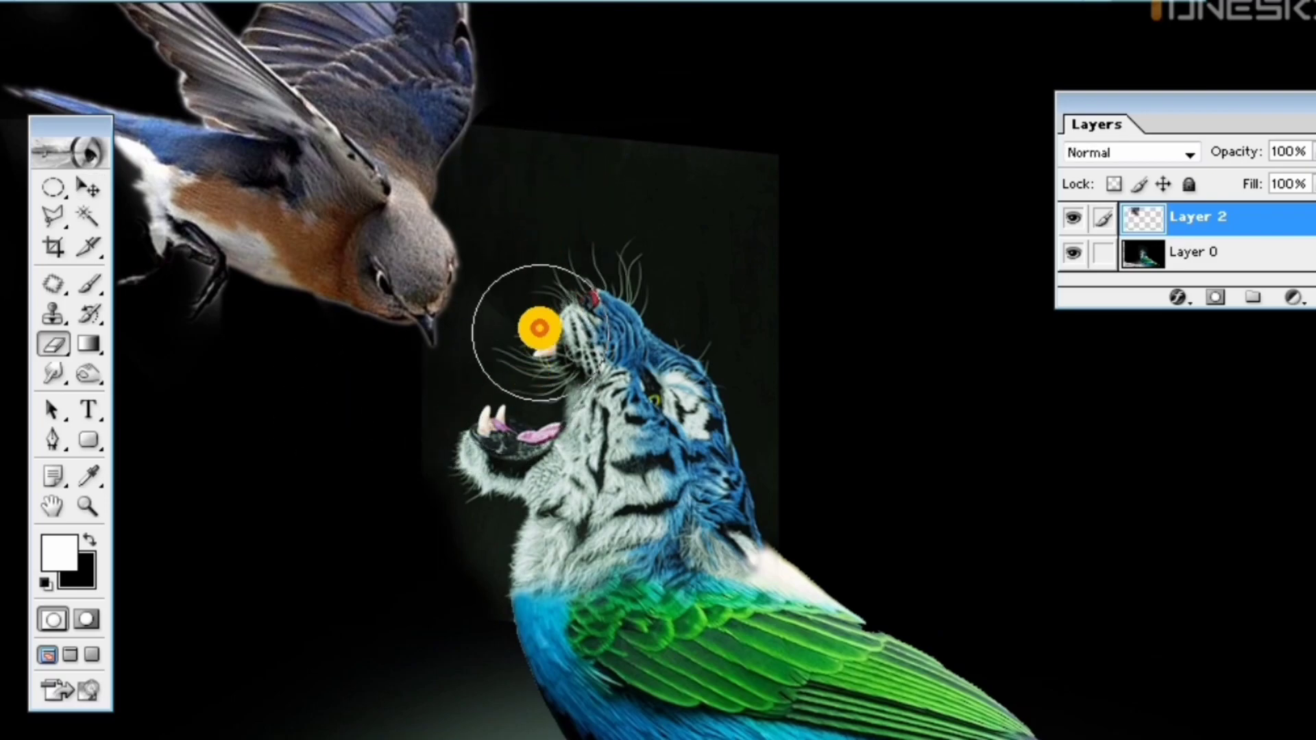
pyautogui.moveTo(392, 346); pyautogui.dragTo(567, 347)
pyautogui.moveTo(281, 341)
pyautogui.mouseDown()
pyautogui.moveTo(258, 319)
pyautogui.moveTo(251, 335)
pyautogui.moveTo(253, 313)
pyautogui.moveTo(248, 364)
pyautogui.mouseUp()
# Move the tiger-bird layer back left until it covers the empty strip along the canvas edge
pyautogui.click(94, 185)
pyautogui.moveTo(605, 387); pyautogui.dragTo(557, 388)
pyautogui.hotkey('ctrl', '-')
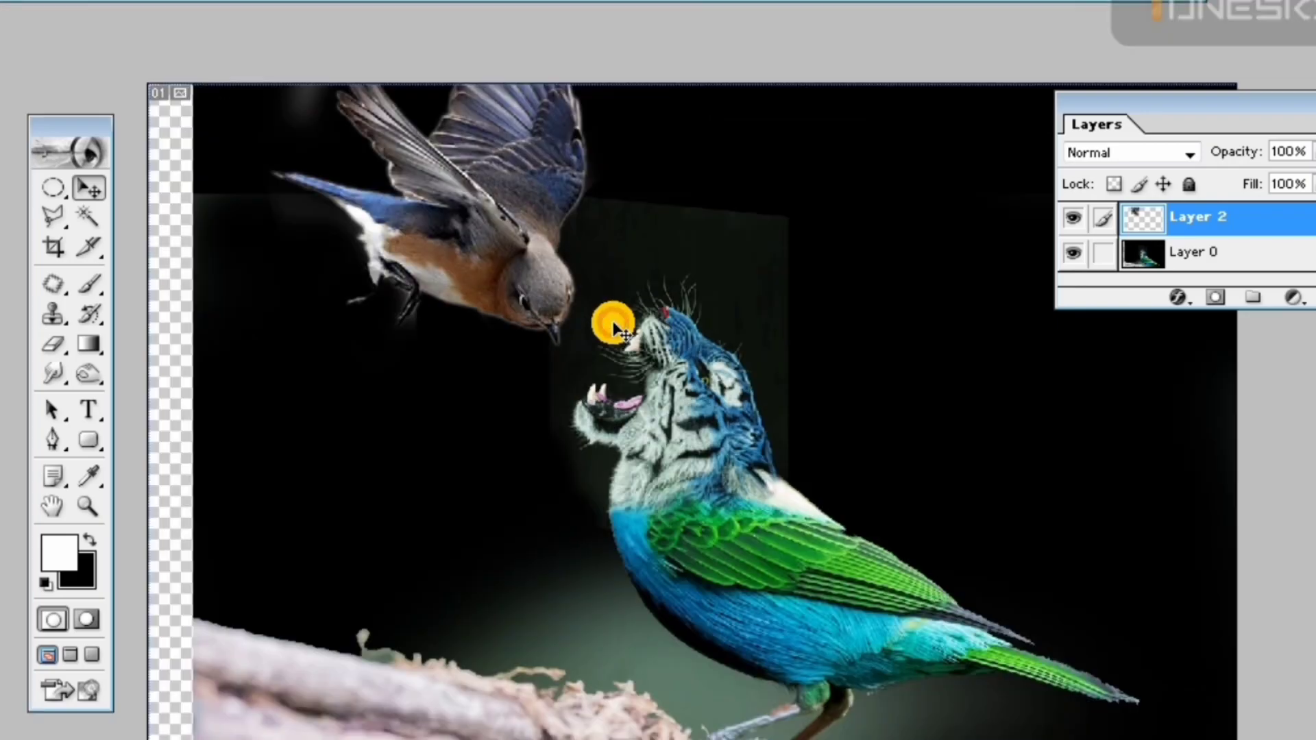
pyautogui.hotkey('ctrl', '-')
pyautogui.keyDown('ctrl'); pyautogui.click(443, 510); pyautogui.keyUp('ctrl')
pyautogui.moveTo(439, 514); pyautogui.dragTo(411, 508)
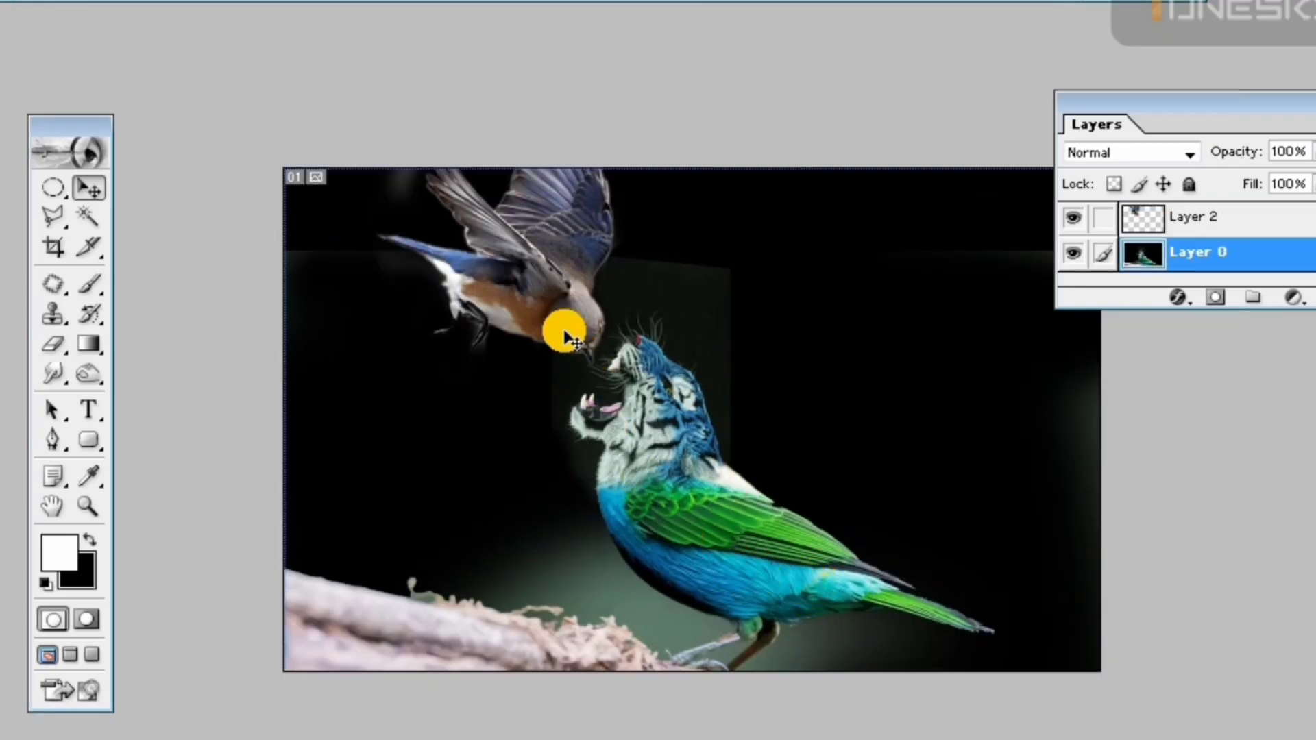
# Scale the bluebird down slightly with Free Transform and shift it left, away from the tiger's muzzle
pyautogui.keyDown('ctrl'); pyautogui.click(567, 301); pyautogui.keyUp('ctrl')
pyautogui.hotkey('ctrl', 't')
pyautogui.moveTo(661, 49); pyautogui.dragTo(641, 69)
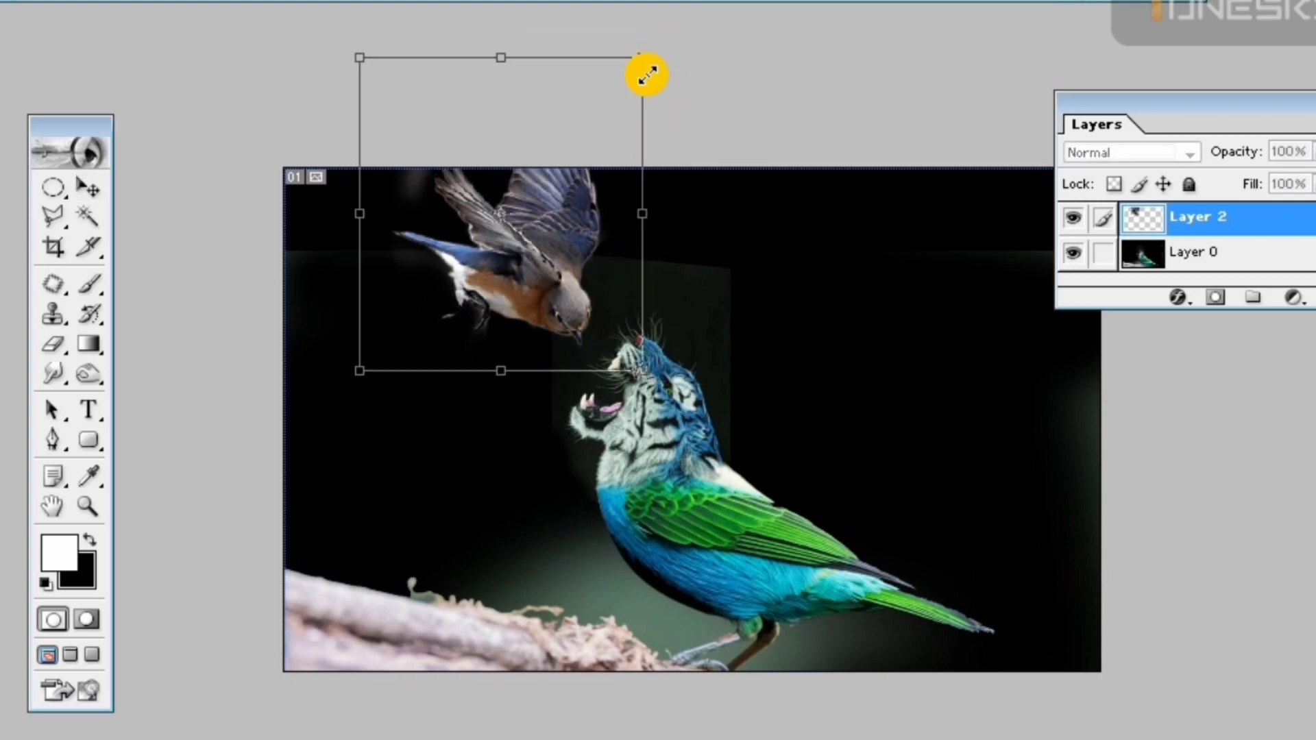
pyautogui.moveTo(544, 253); pyautogui.dragTo(510, 258)
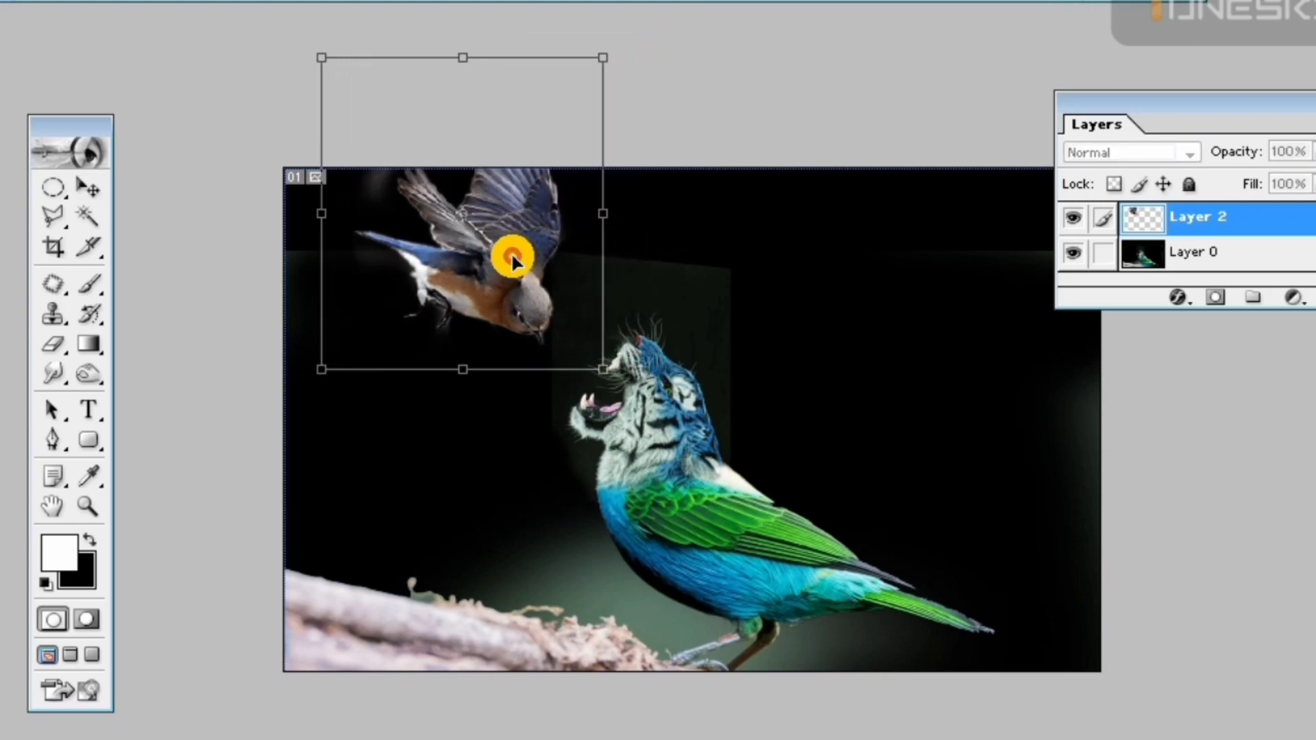
pyautogui.press('Return')
pyautogui.keyDown('ctrl'); pyautogui.click(725, 318); pyautogui.keyUp('ctrl')
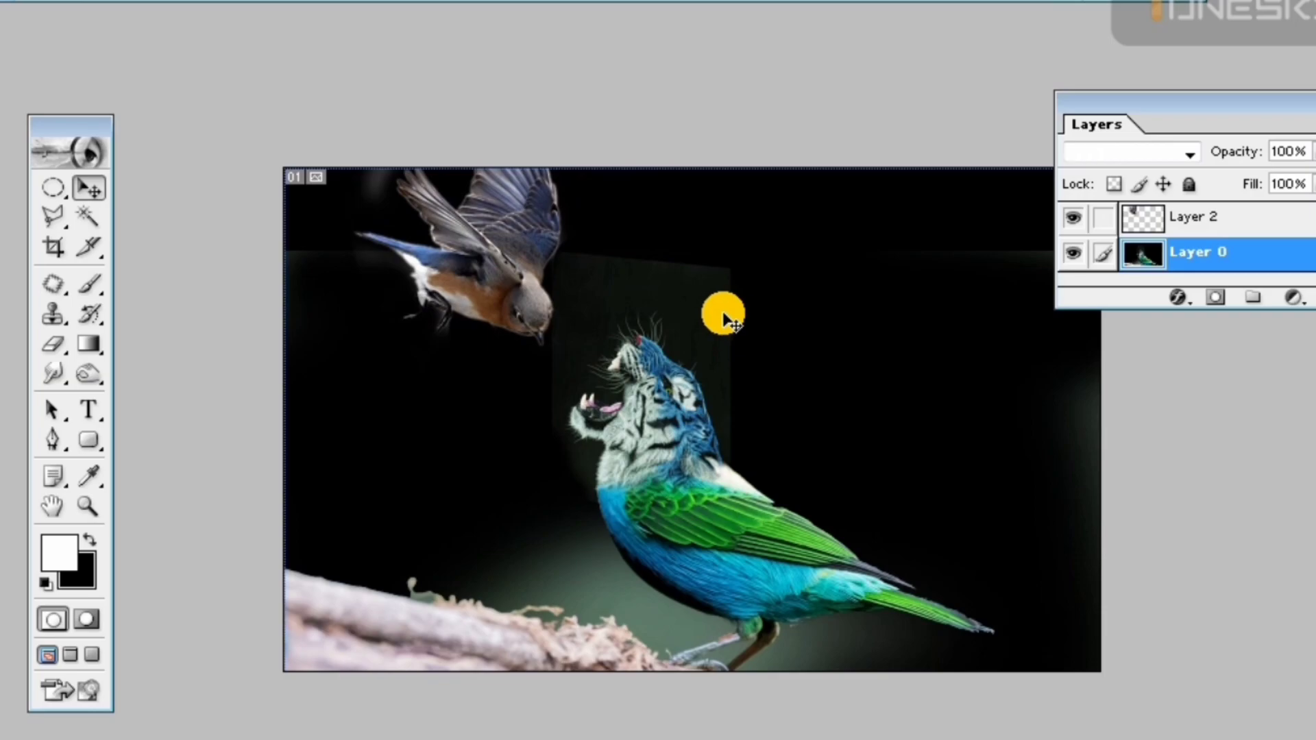
pyautogui.press('e')
pyautogui.moveTo(719, 288); pyautogui.dragTo(753, 315)
pyautogui.hotkey('ctrl', 'z')
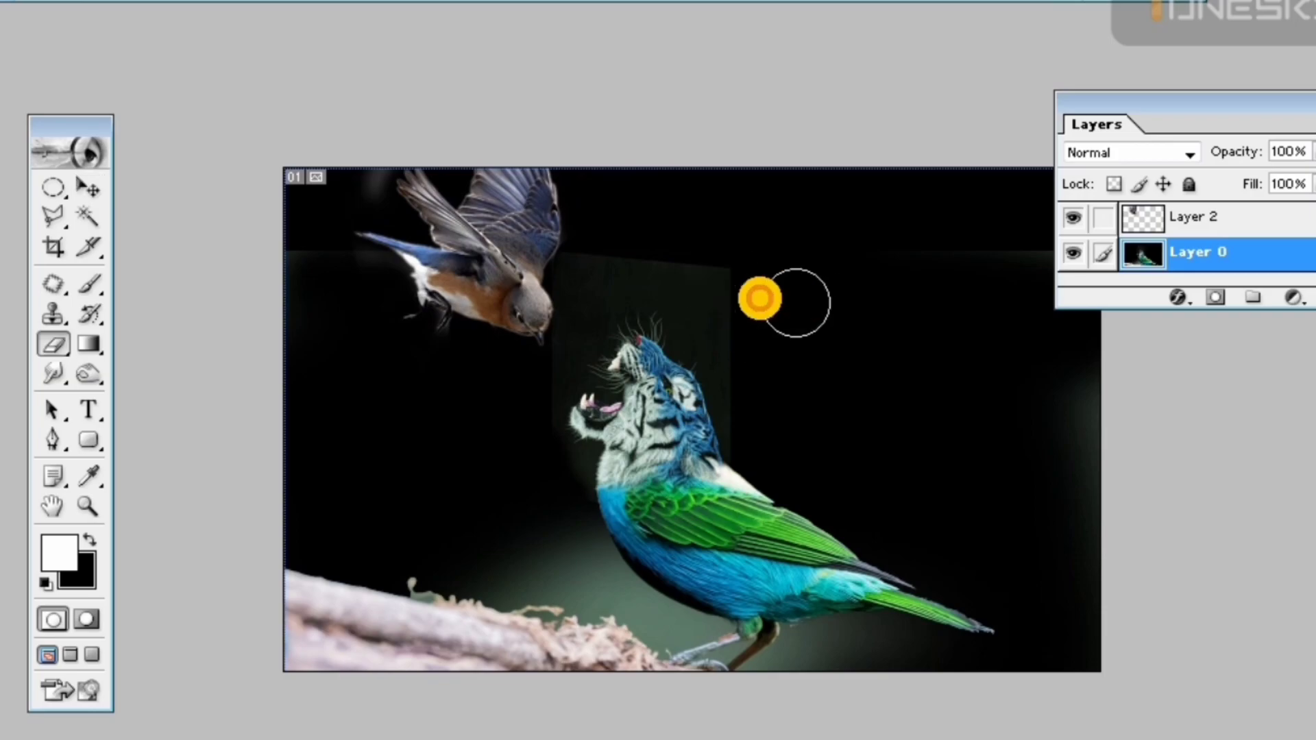
# Smudge the hard vertical edge of the dark patch behind the tiger's head and neck on Layer 0
pyautogui.hotkey('ctrl', '-')
pyautogui.hotkey('ctrl', '+')
pyautogui.hotkey('ctrl', '+')
pyautogui.hotkey('ctrl', '+')
pyautogui.hotkey('ctrl', '+')
pyautogui.moveTo(650, 529); pyautogui.dragTo(629, 471)
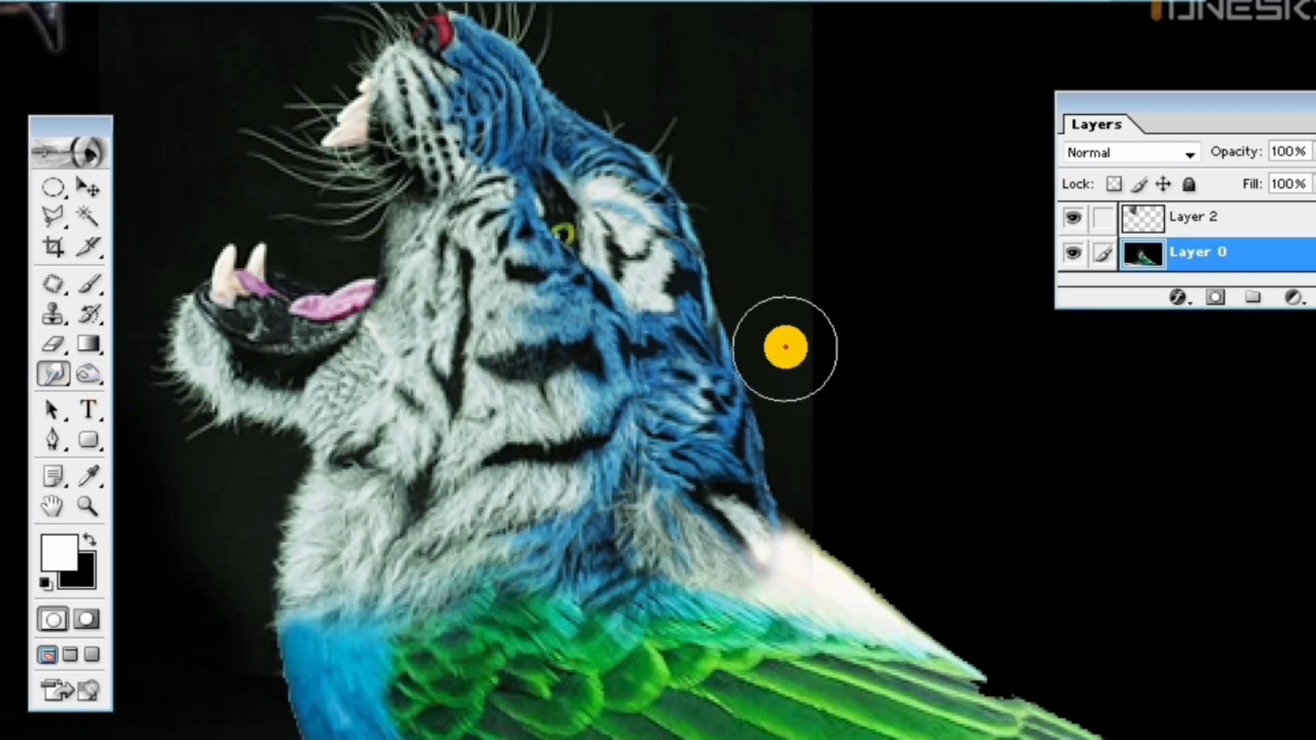
pyautogui.moveTo(388, 255); pyautogui.dragTo(812, 451)
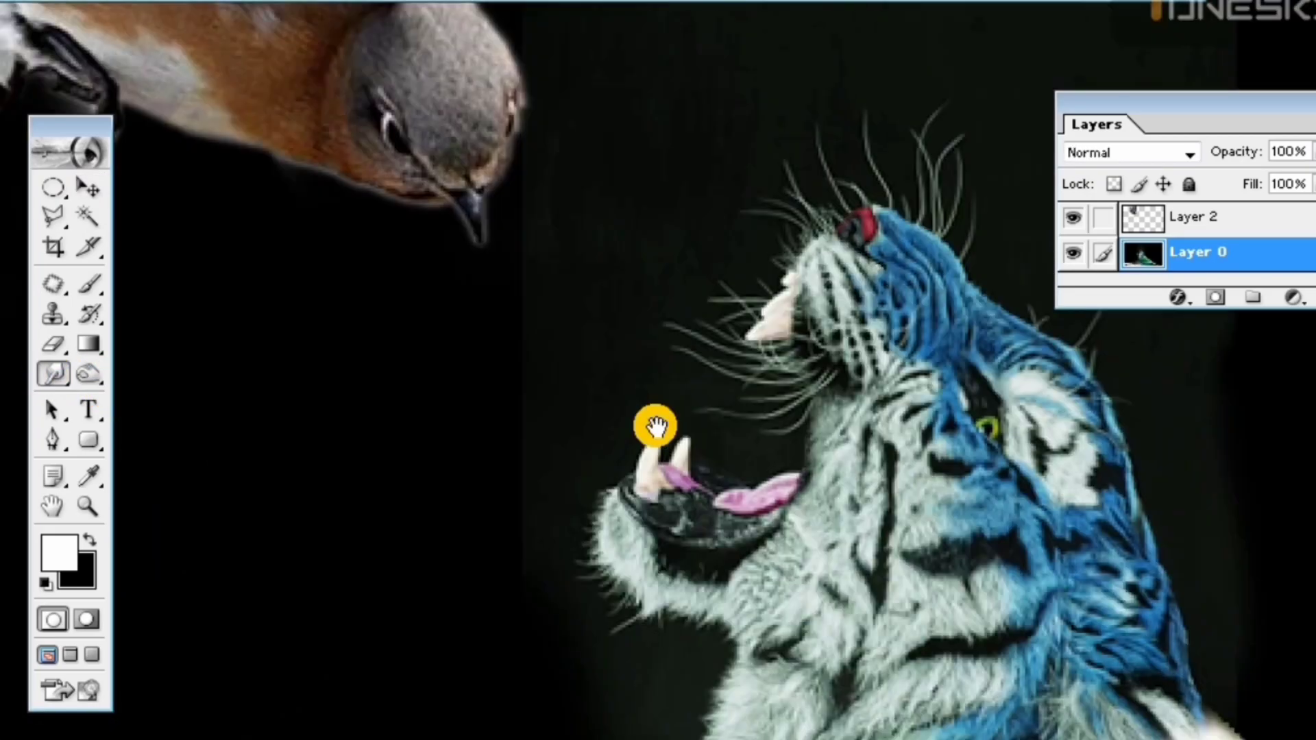
# Smudge the ragged upper edge of the branch smooth and soften the upper edge of the dark patch above the tiger's head
pyautogui.hotkey('ctrl', '-')
pyautogui.hotkey('ctrl', '-')
pyautogui.hotkey('ctrl', '-')
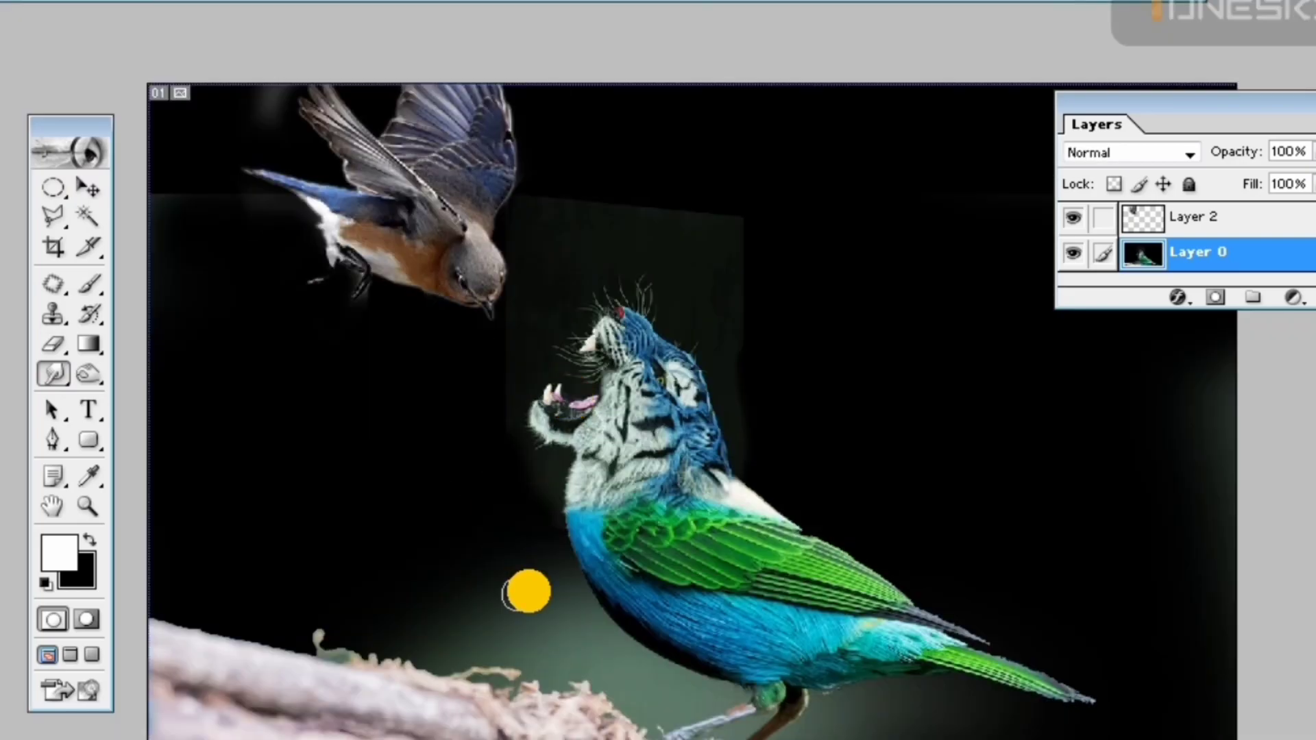
pyautogui.moveTo(610, 670)
pyautogui.mouseDown()
pyautogui.moveTo(362, 656)
pyautogui.moveTo(314, 645)
pyautogui.moveTo(289, 609)
pyautogui.moveTo(436, 674)
pyautogui.mouseUp()
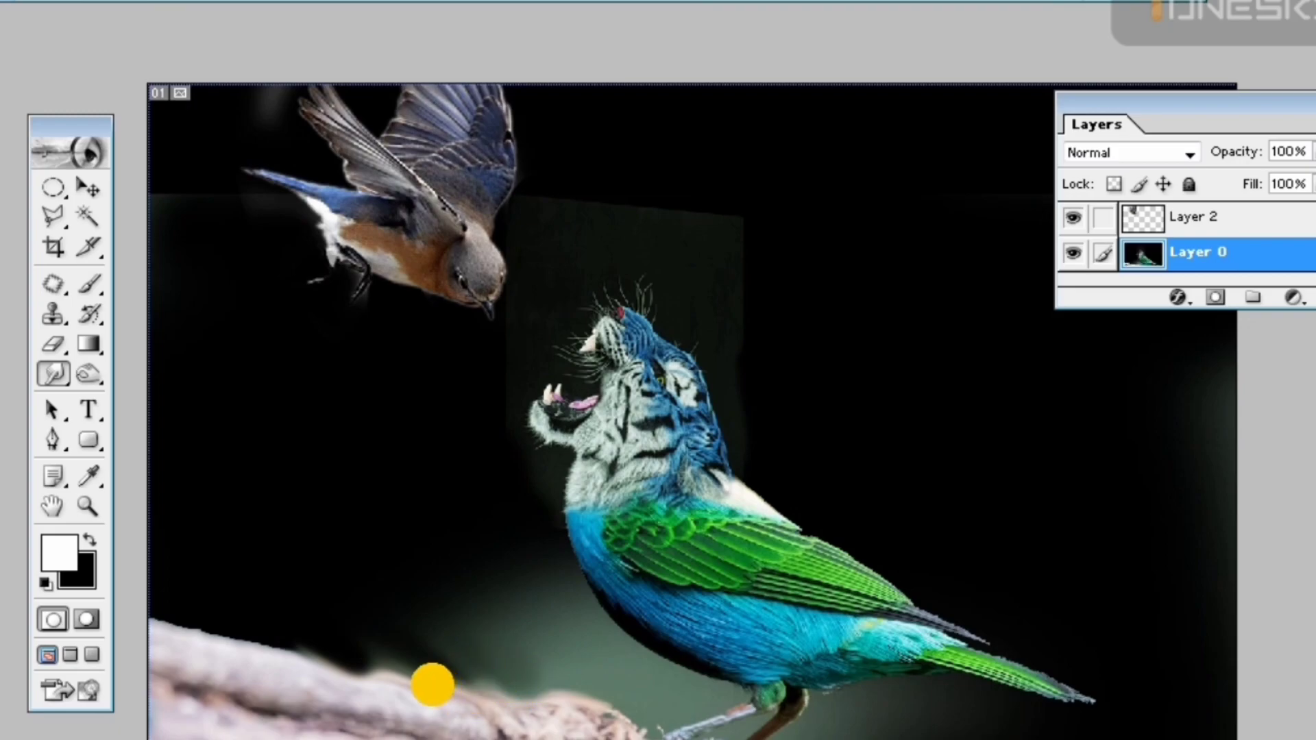
pyautogui.moveTo(658, 217)
pyautogui.mouseDown()
pyautogui.moveTo(592, 198)
pyautogui.moveTo(746, 247)
pyautogui.moveTo(759, 231)
pyautogui.moveTo(615, 203)
pyautogui.mouseUp()
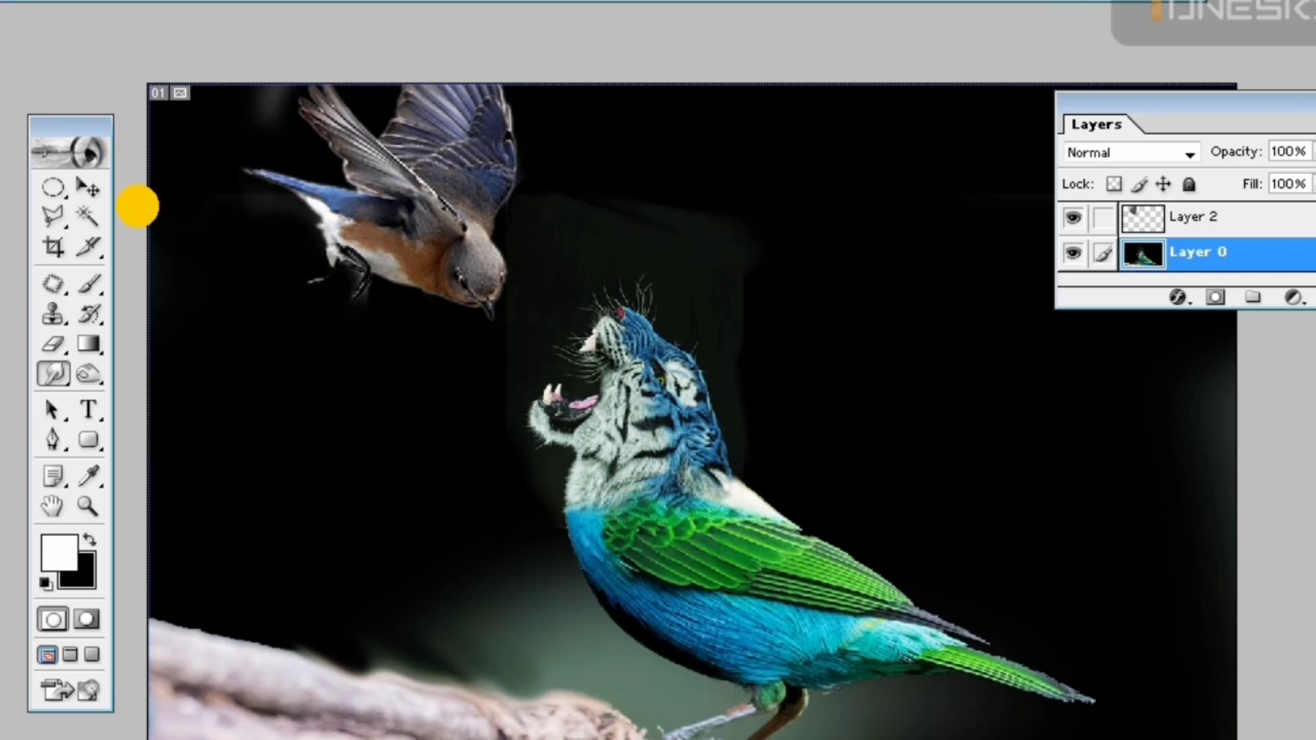
pyautogui.click(189, 129)
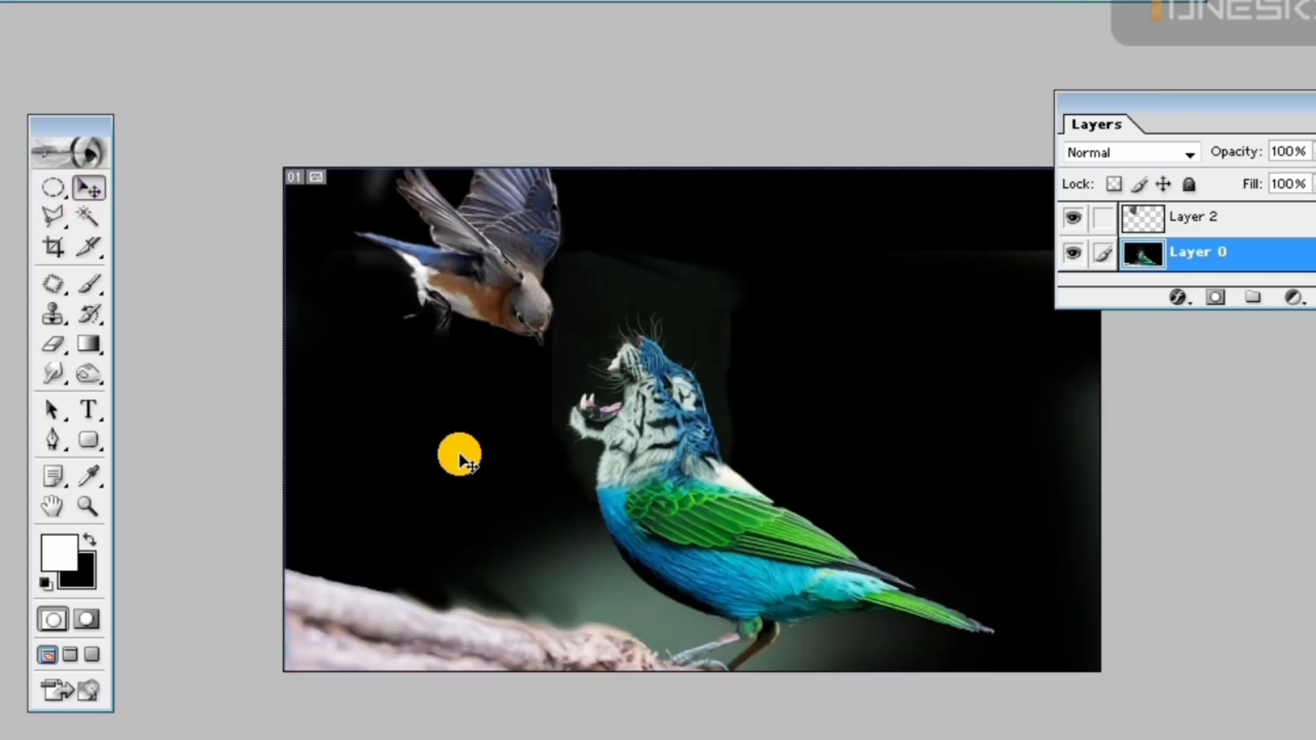
# Activate the Move tool and select the bluebird's layer from its head in the picture
pyautogui.hotkey('ctrl', '+')
pyautogui.click(89, 187)
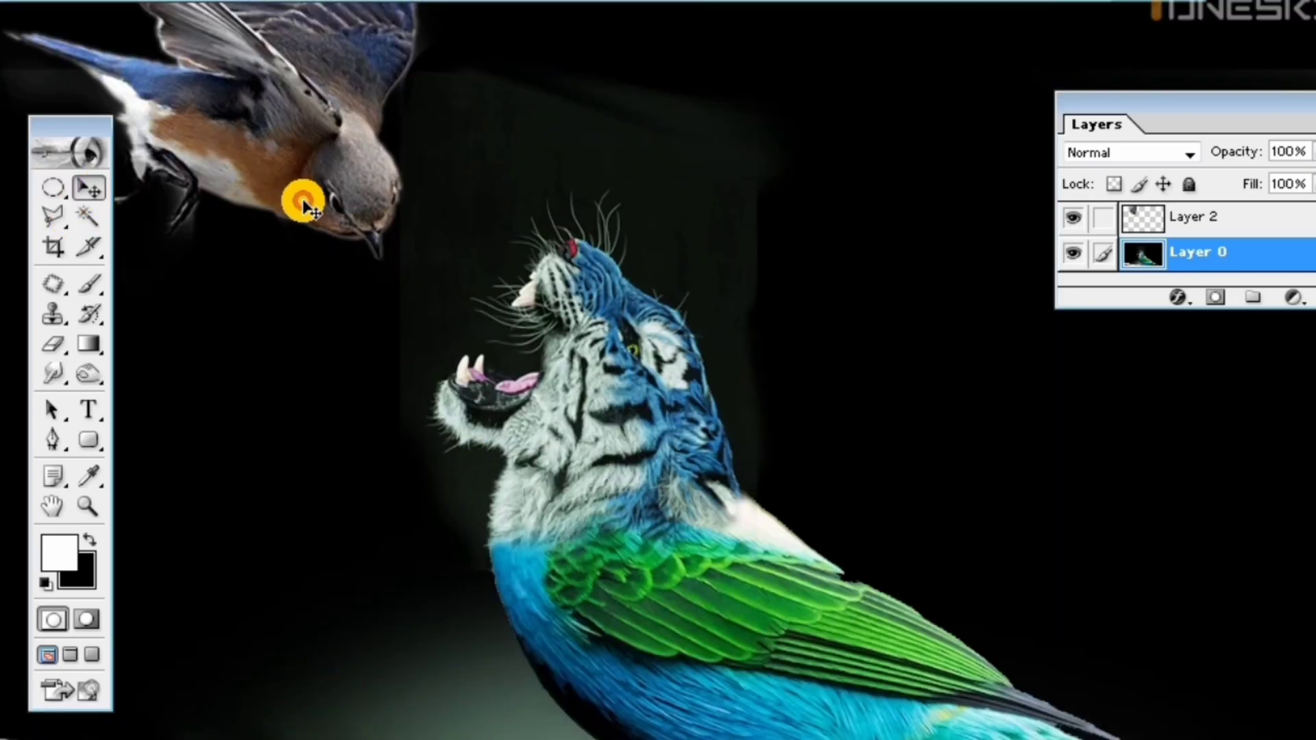
pyautogui.click(352, 216)
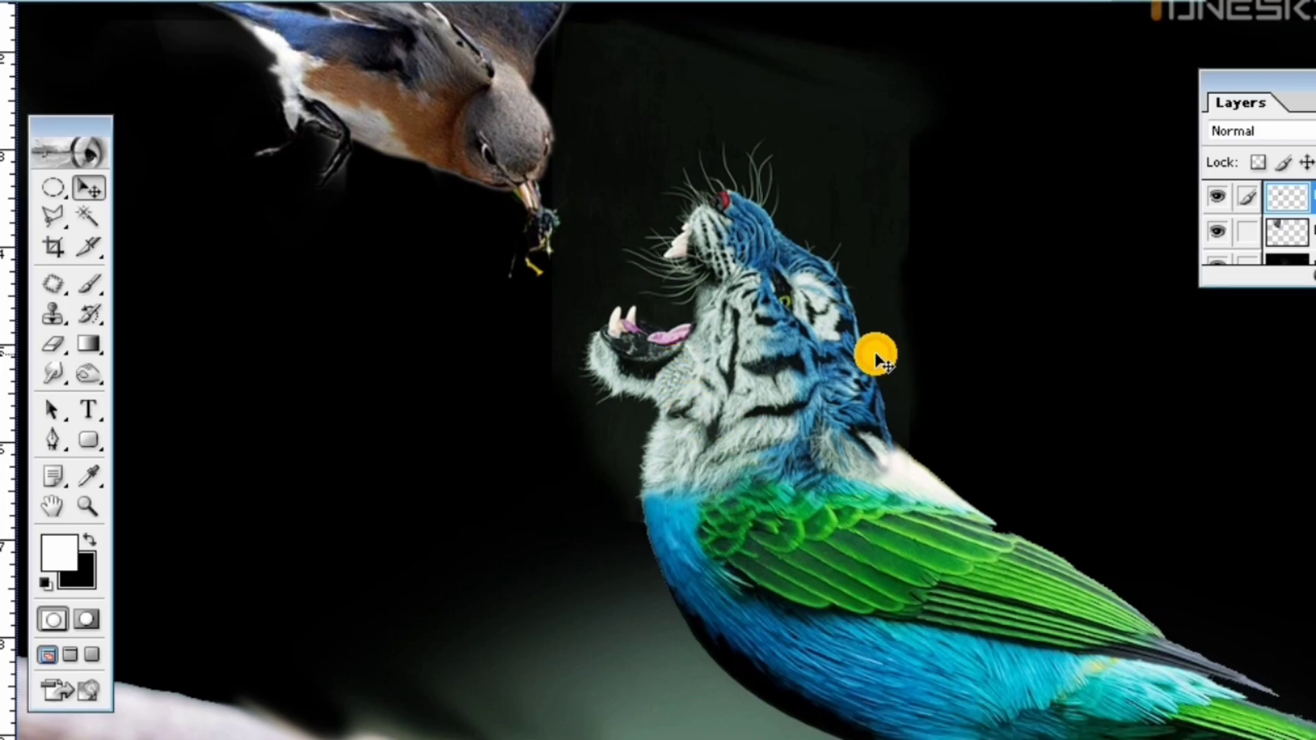
# Examine the composition of the tiger-bird and the bluebird with the insect in its beak at different magnifications
pyautogui.hotkey('ctrl', '-')
pyautogui.hotkey('ctrl', '-')
pyautogui.hotkey('ctrl', '+')
pyautogui.hotkey('ctrl', '-')
pyautogui.hotkey('ctrl', '+')
pyautogui.hotkey('ctrl', '-')
pyautogui.hotkey('ctrl', '+')
pyautogui.hotkey('ctrl', '-')
pyautogui.hotkey('ctrl', '+')
# Select the bluebird layer linked with the insect layer and move both closer to the tiger's open mouth
pyautogui.click(471, 274)
pyautogui.click(517, 322)
pyautogui.moveTo(470, 274); pyautogui.dragTo(514, 289)
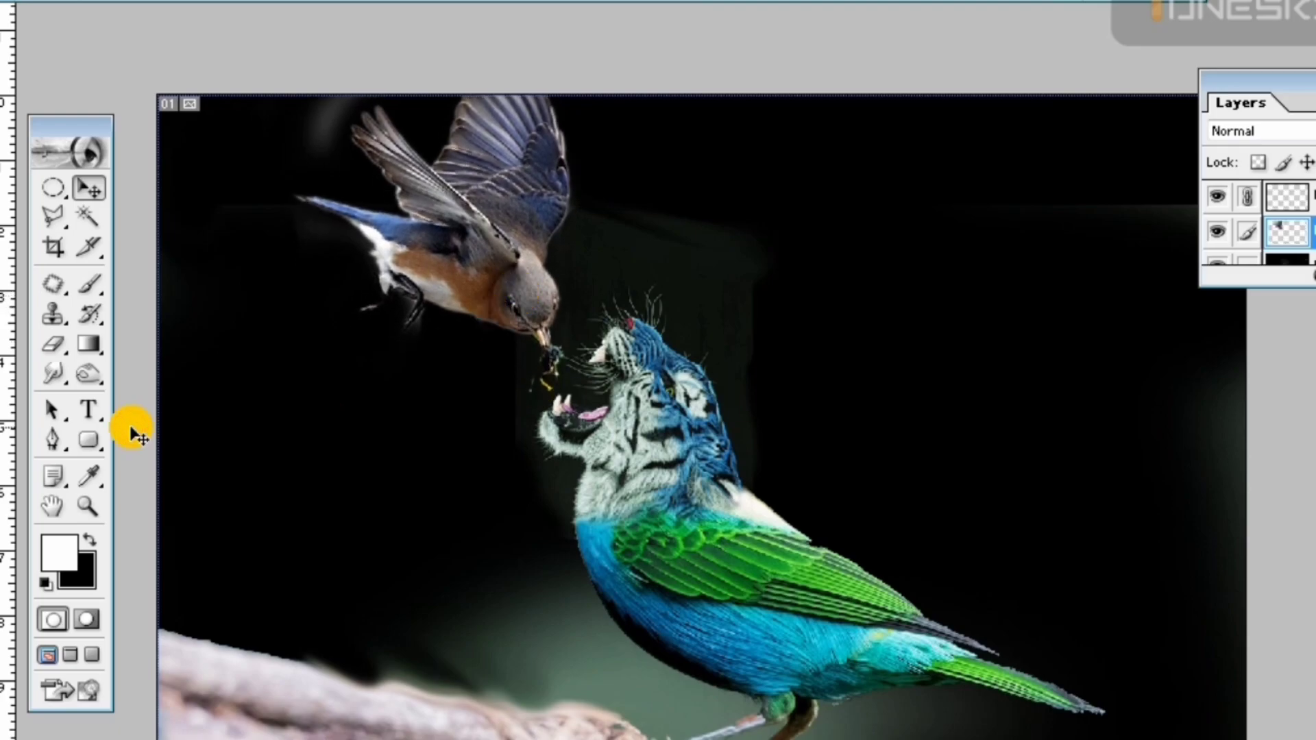